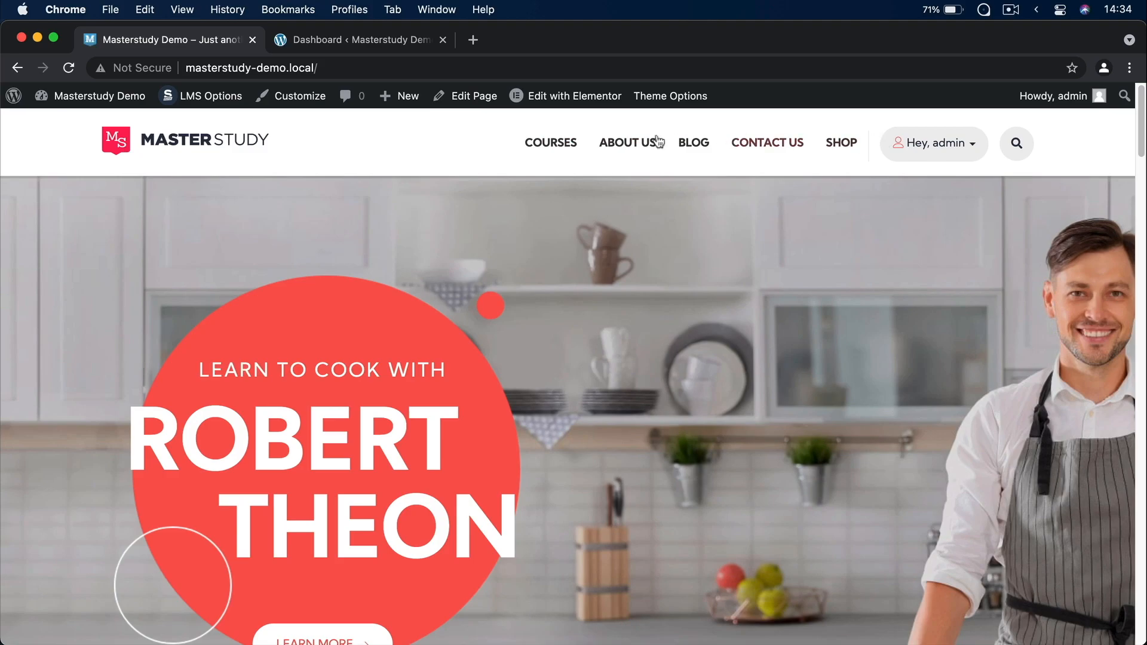
scroll(621, 312, "down", 10)
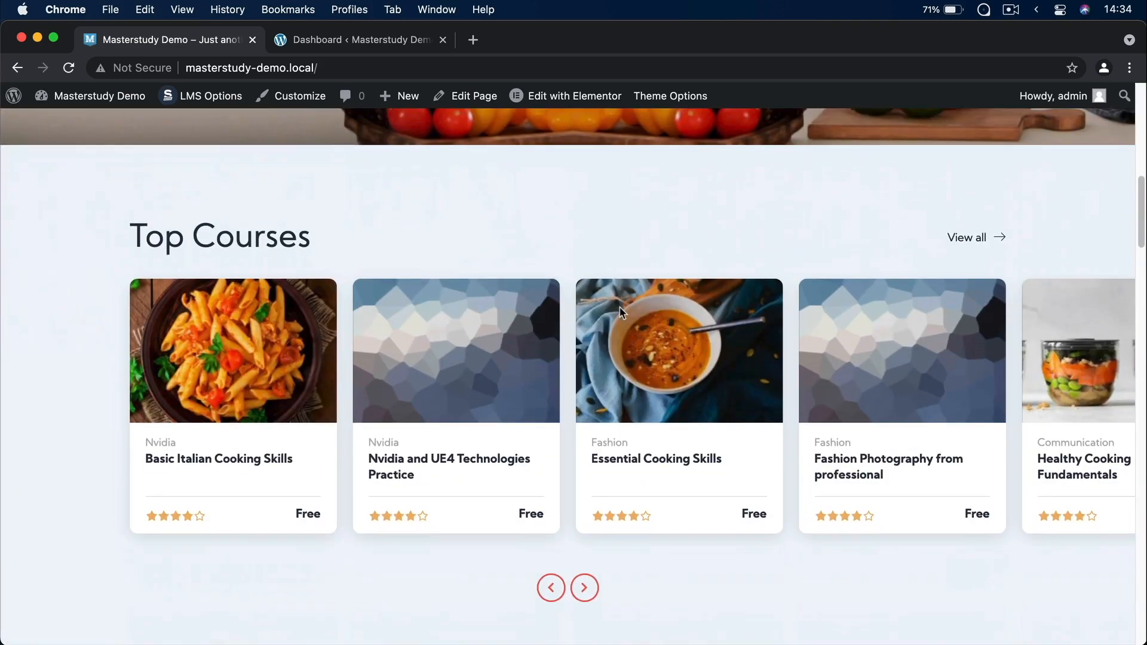
scroll(621, 313, "up", 10)
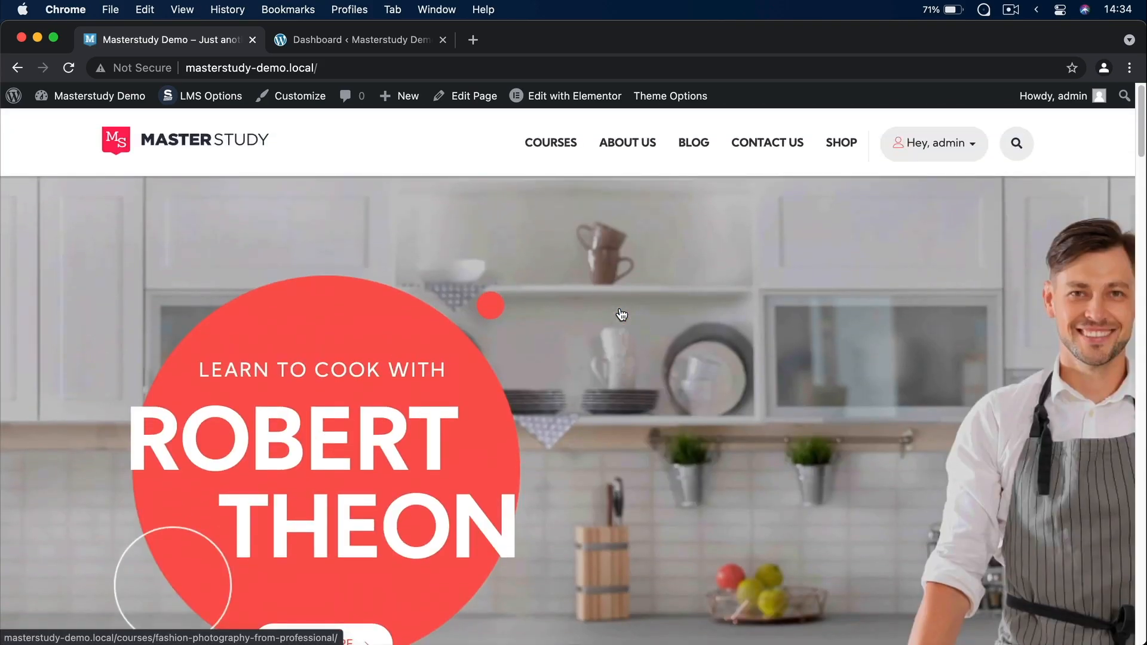
scroll(621, 315, "down", 4)
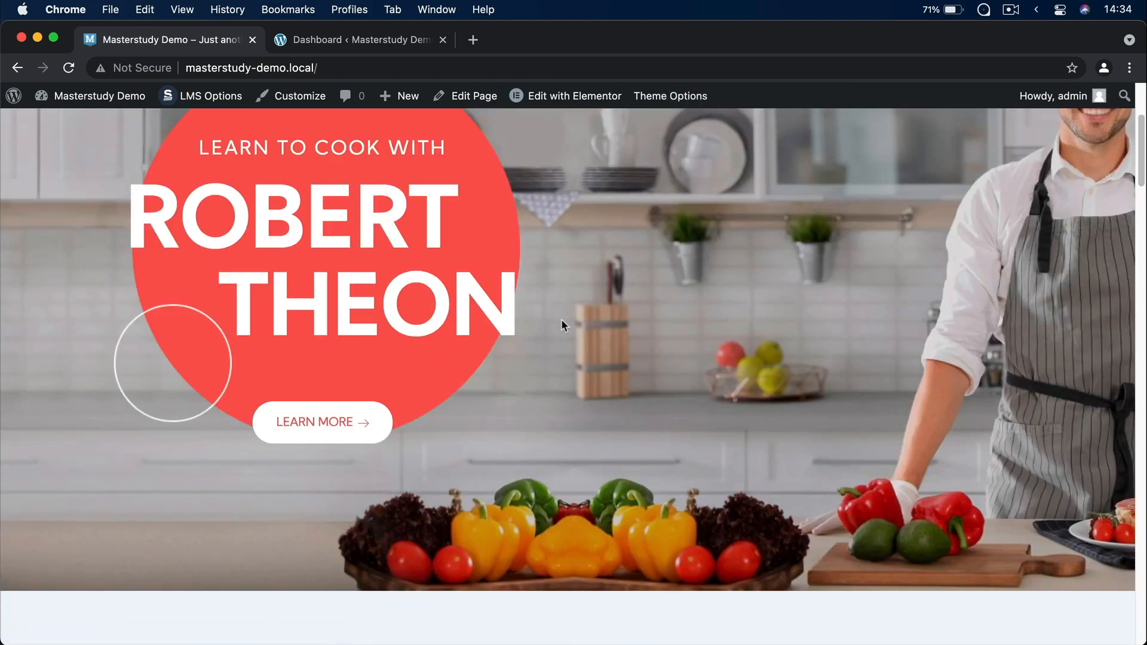
scroll(561, 320, "up", 4)
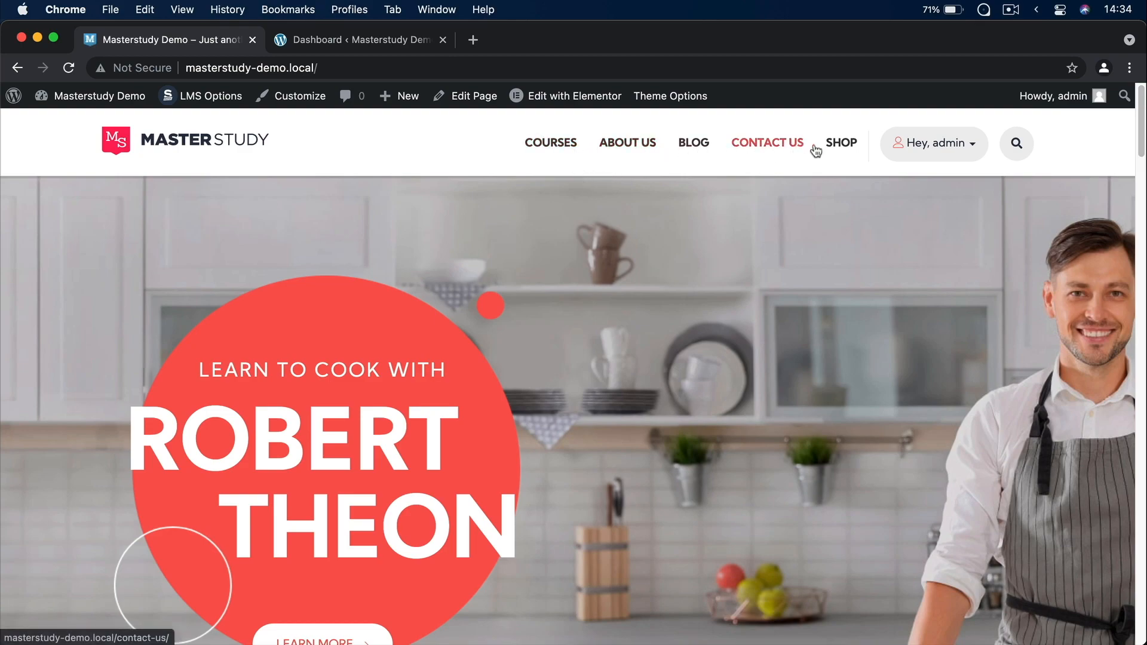
left_click(956, 145)
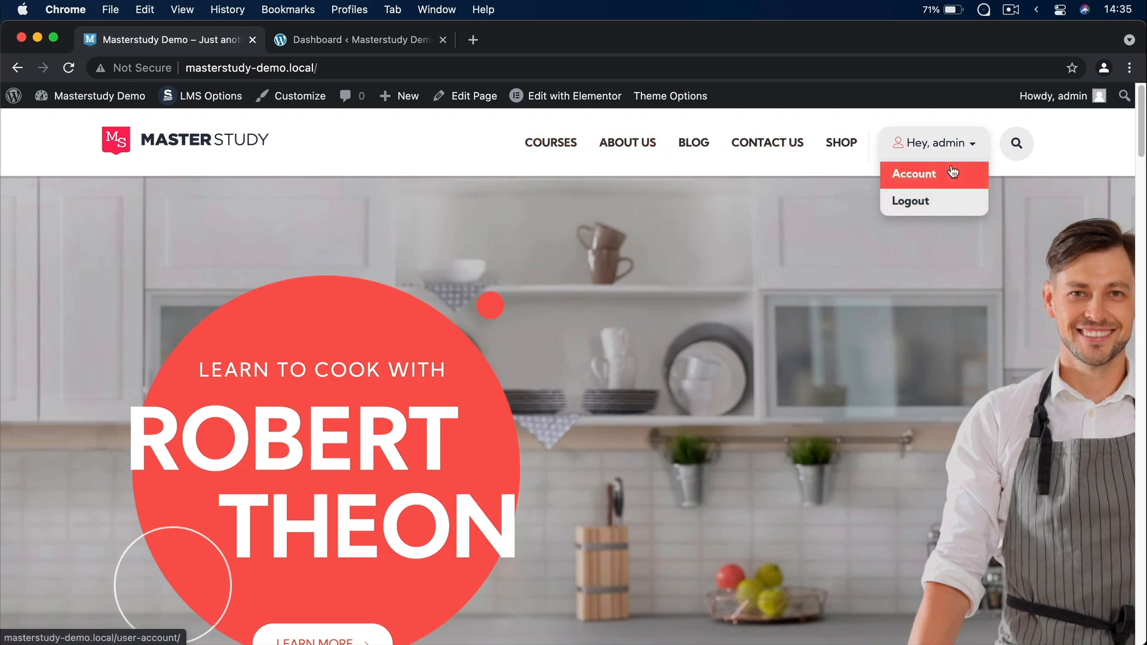
left_click(1031, 147)
left_click(940, 262)
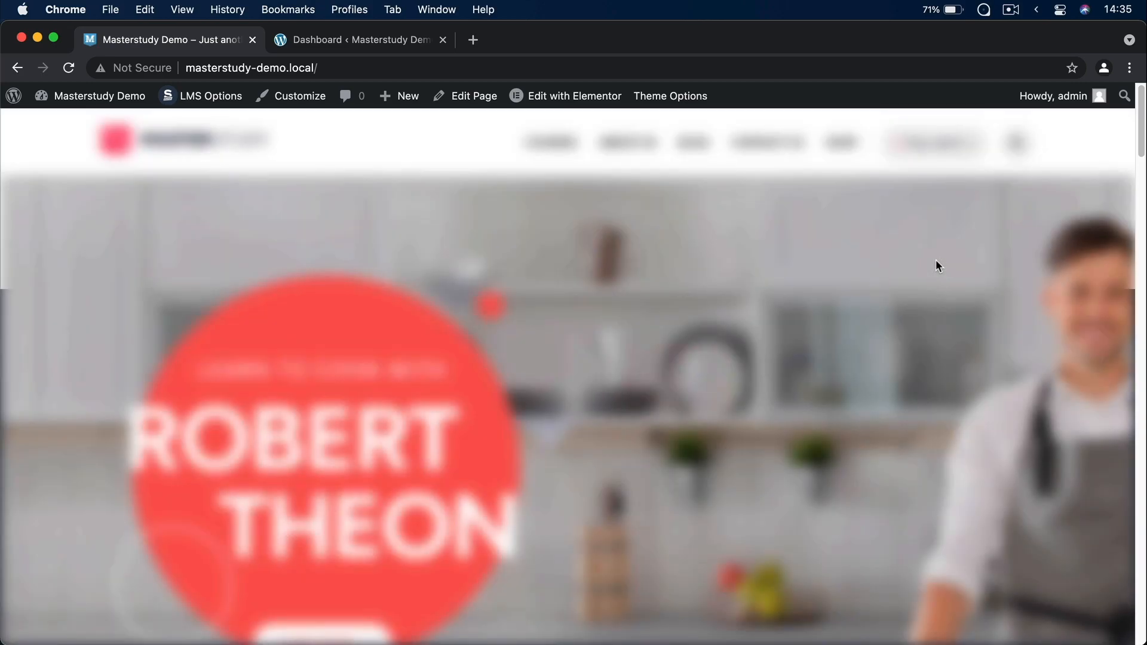
scroll(936, 263, "down", 10)
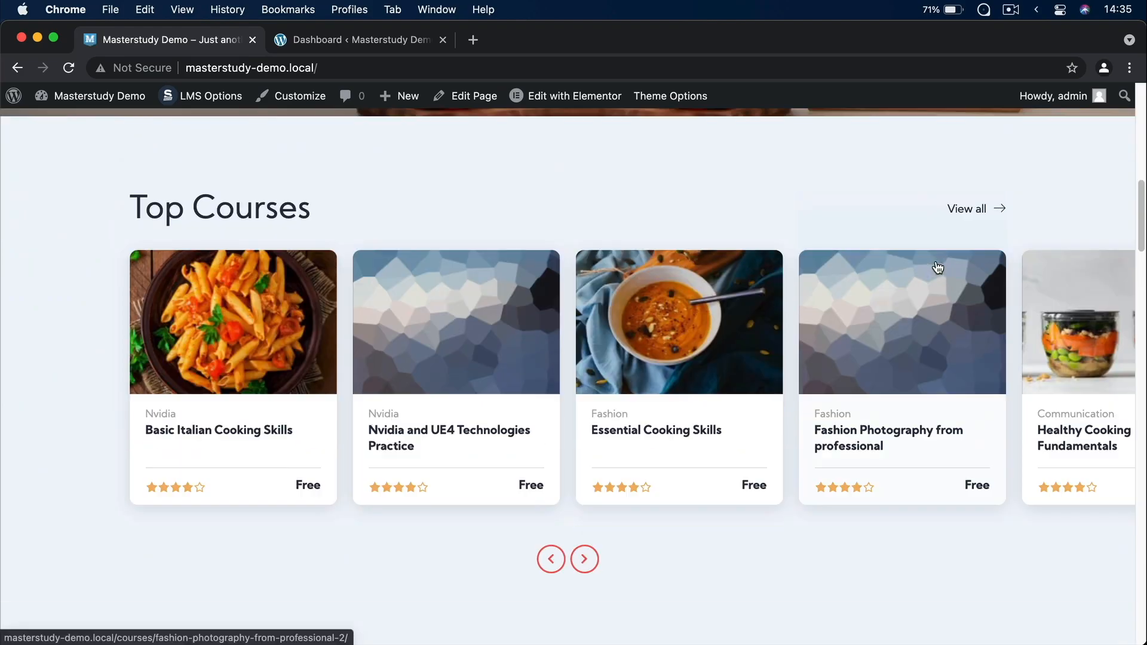
left_click(596, 562)
left_click(550, 559)
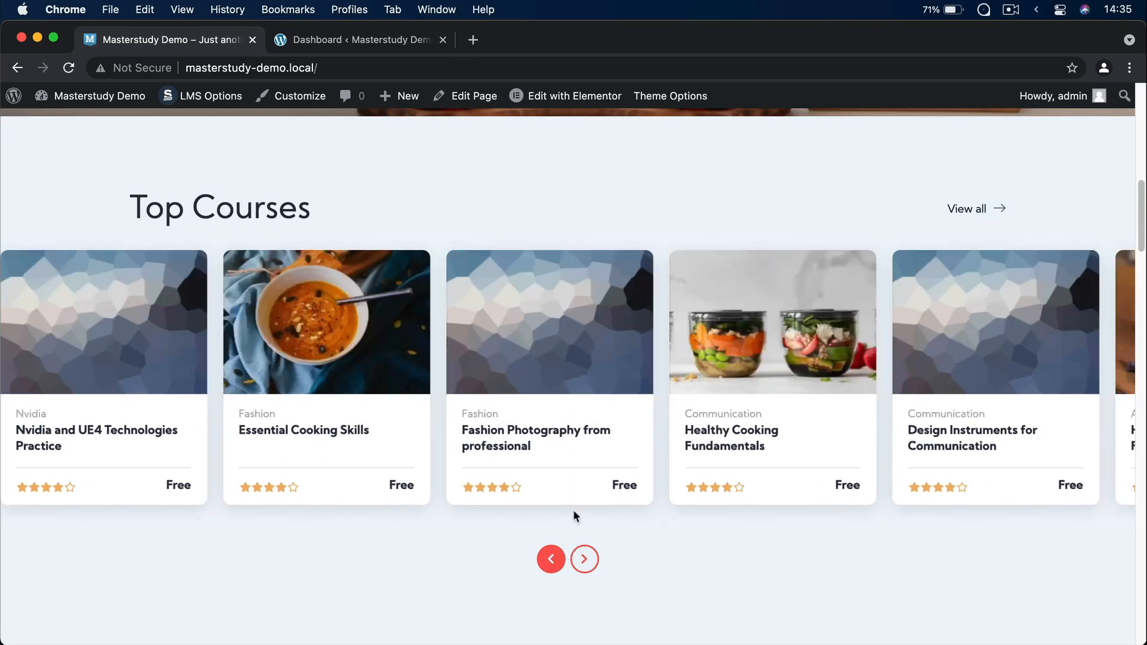
scroll(653, 340, "down", 10)
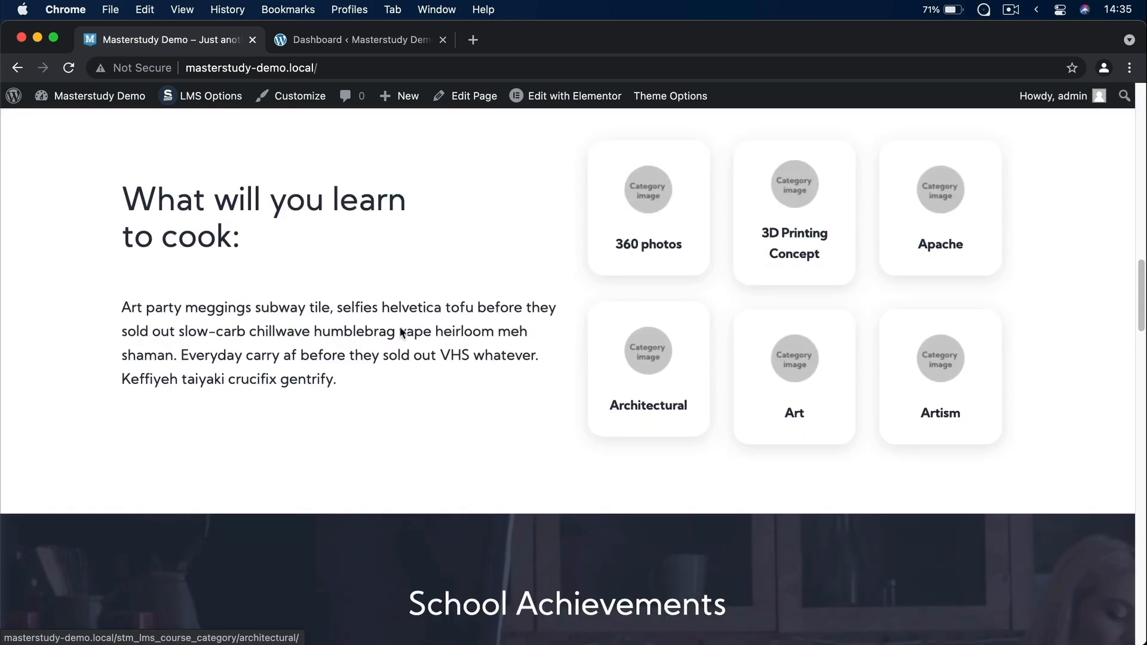
scroll(780, 366, "down", 5)
scroll(779, 360, "up", 5)
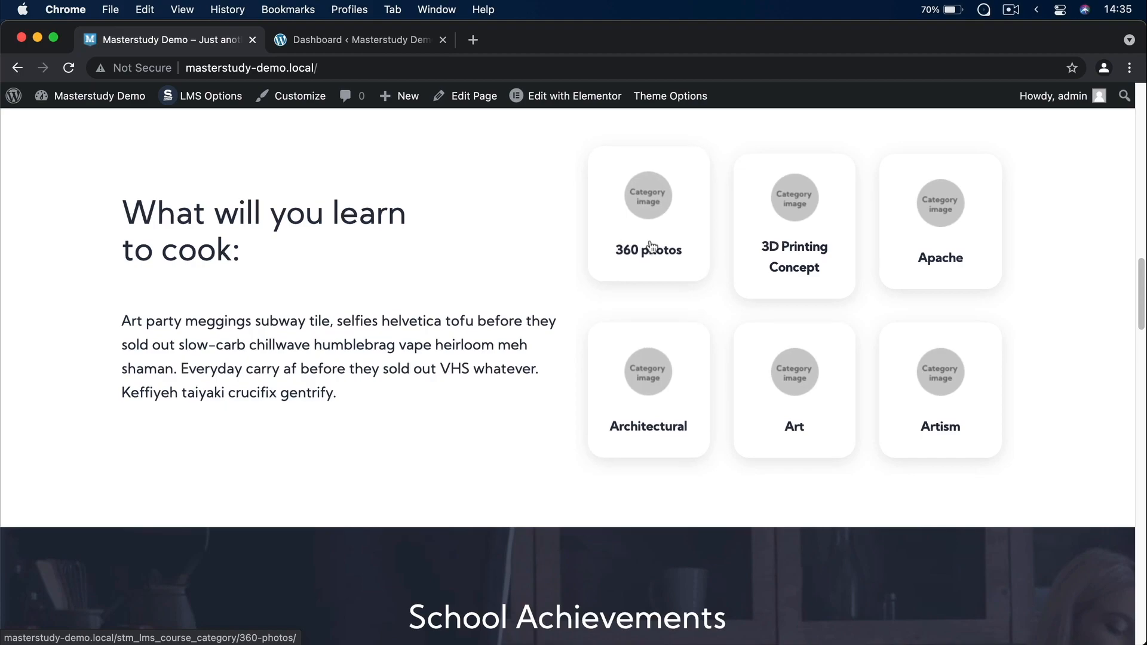
scroll(547, 338, "down", 7)
scroll(547, 339, "down", 5)
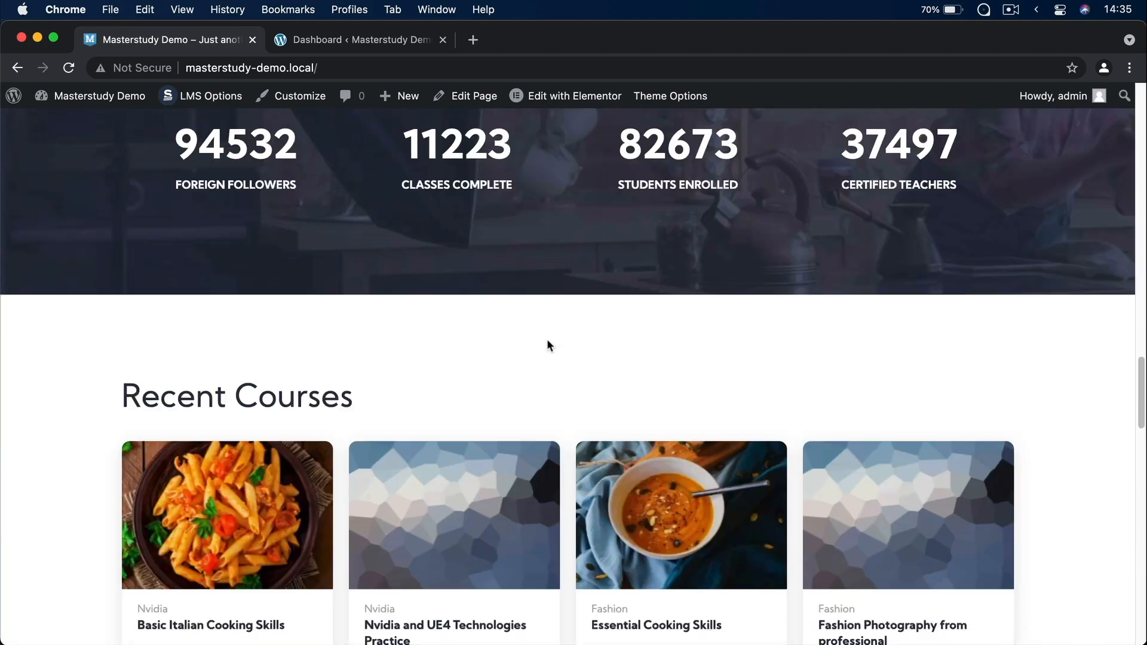
scroll(546, 338, "down", 5)
scroll(546, 339, "up", 1)
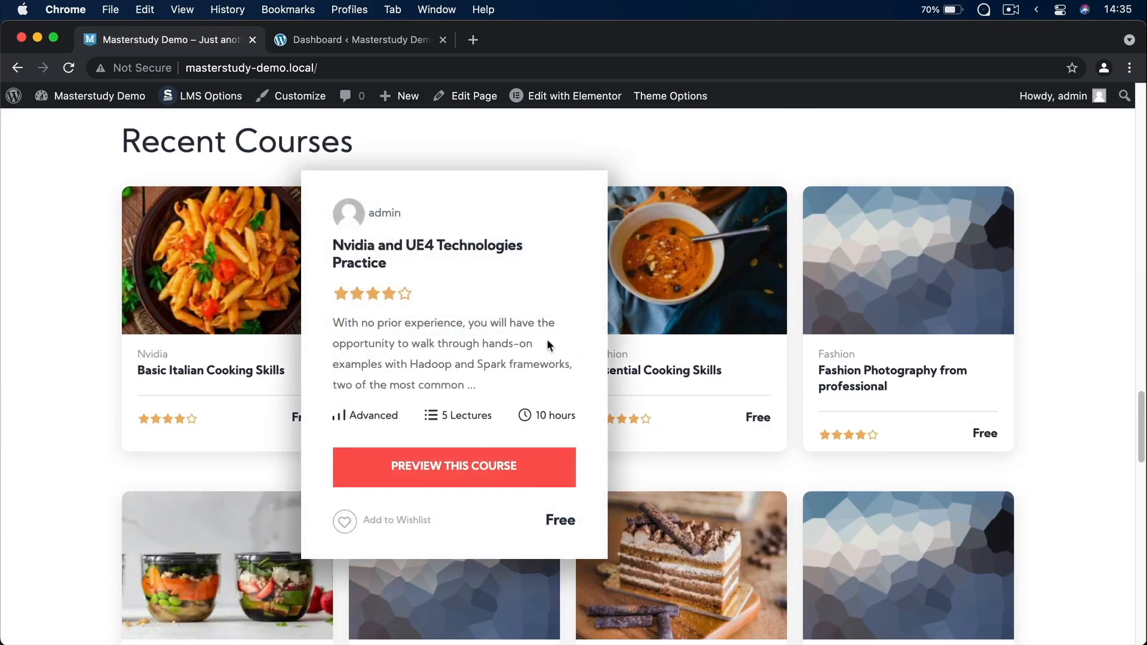
scroll(547, 338, "down", 5)
mouse_move(180, 210)
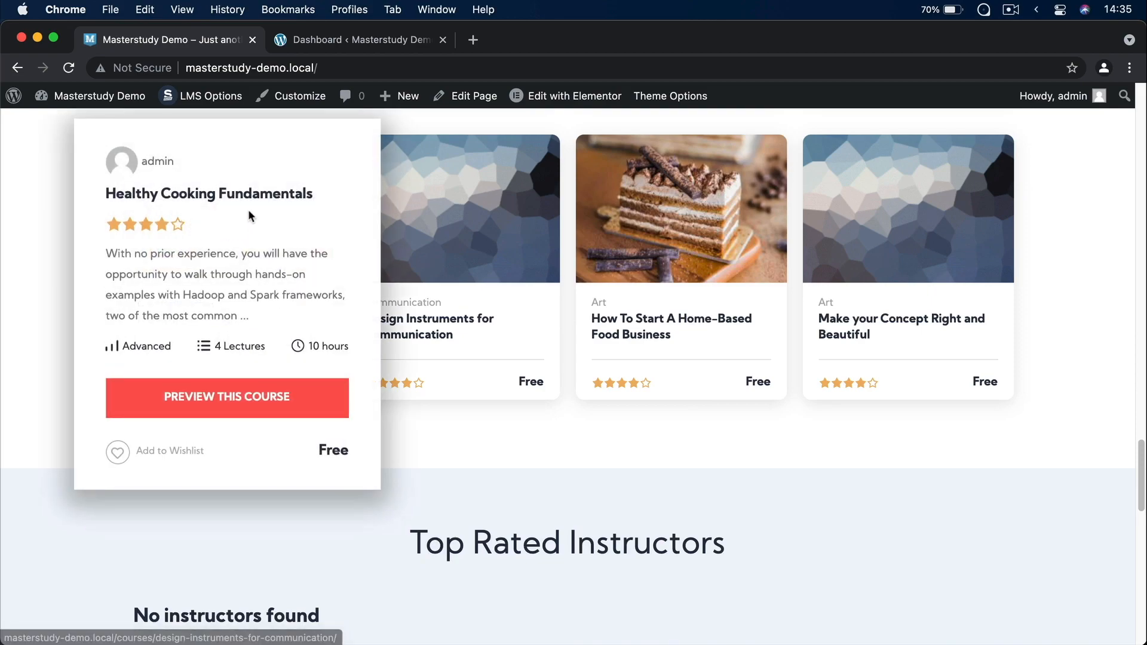
mouse_move(457, 227)
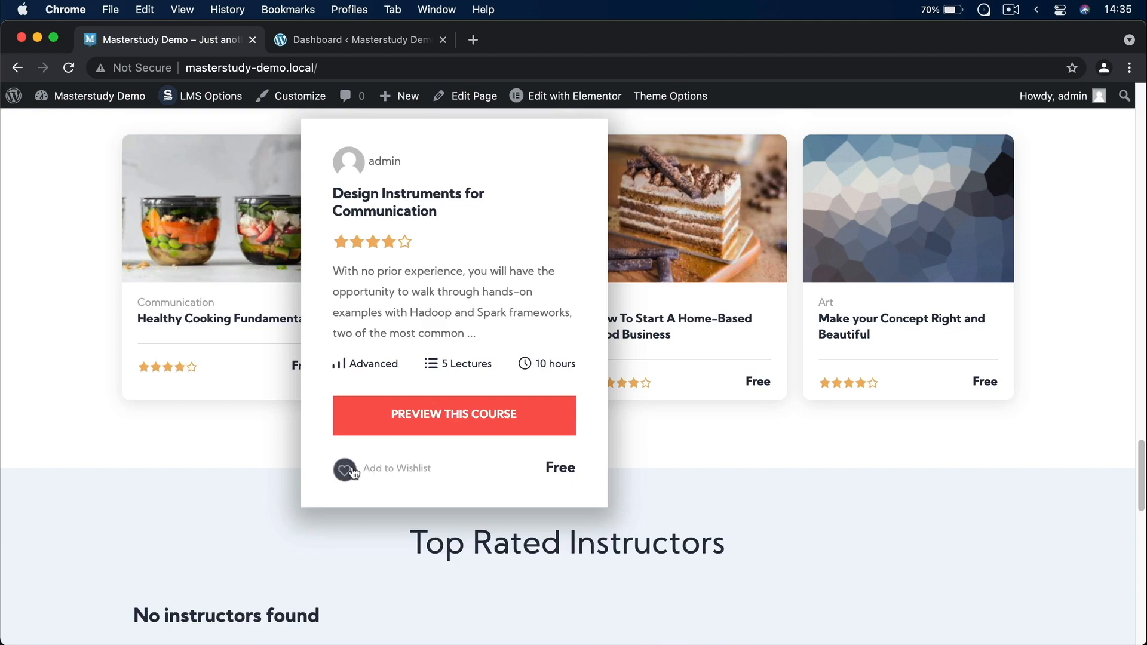
scroll(755, 405, "down", 6)
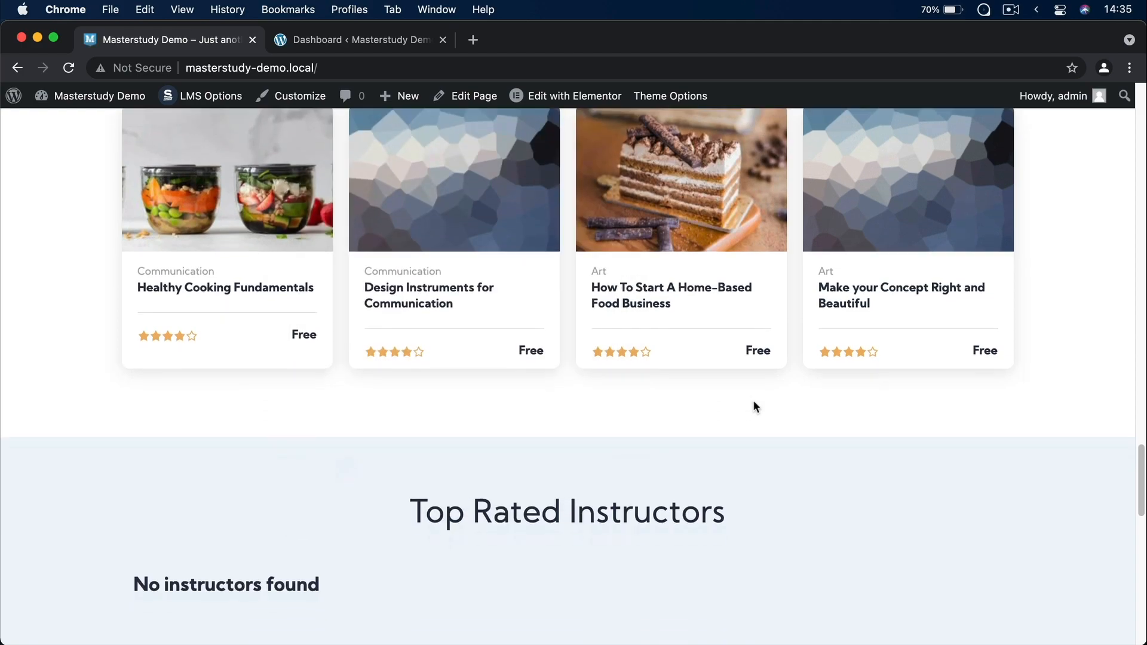
scroll(750, 405, "up", 7)
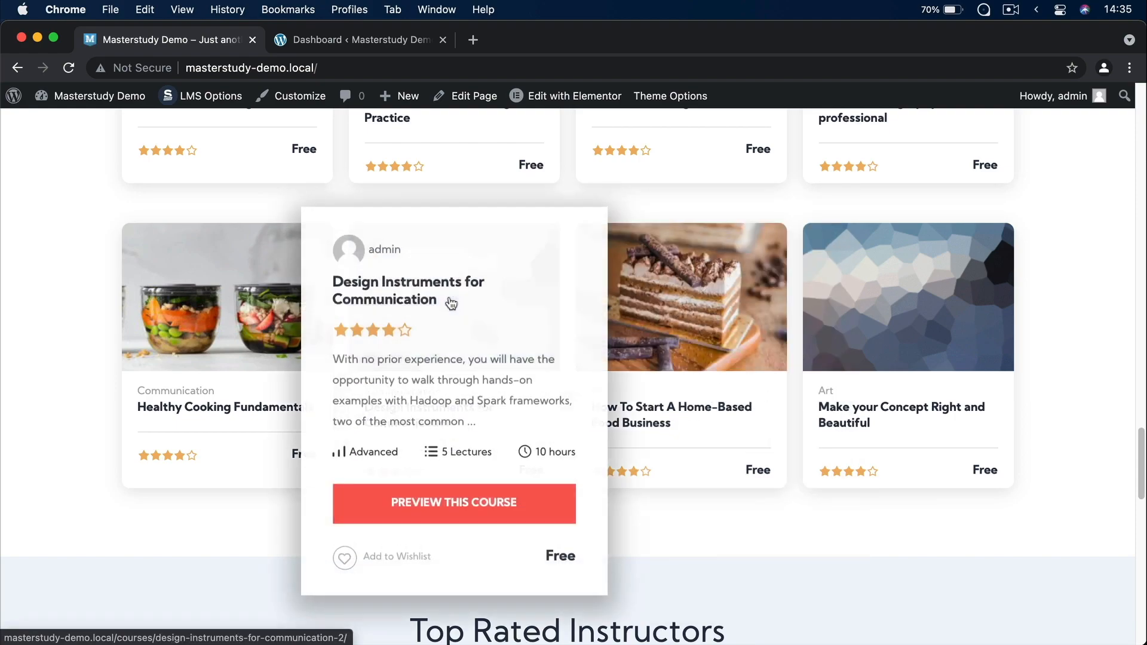
Step: Open the Design Instruments for Communication course and view its Curriculum, FAQ, Announcement and Reviews tabs
left_click(522, 302)
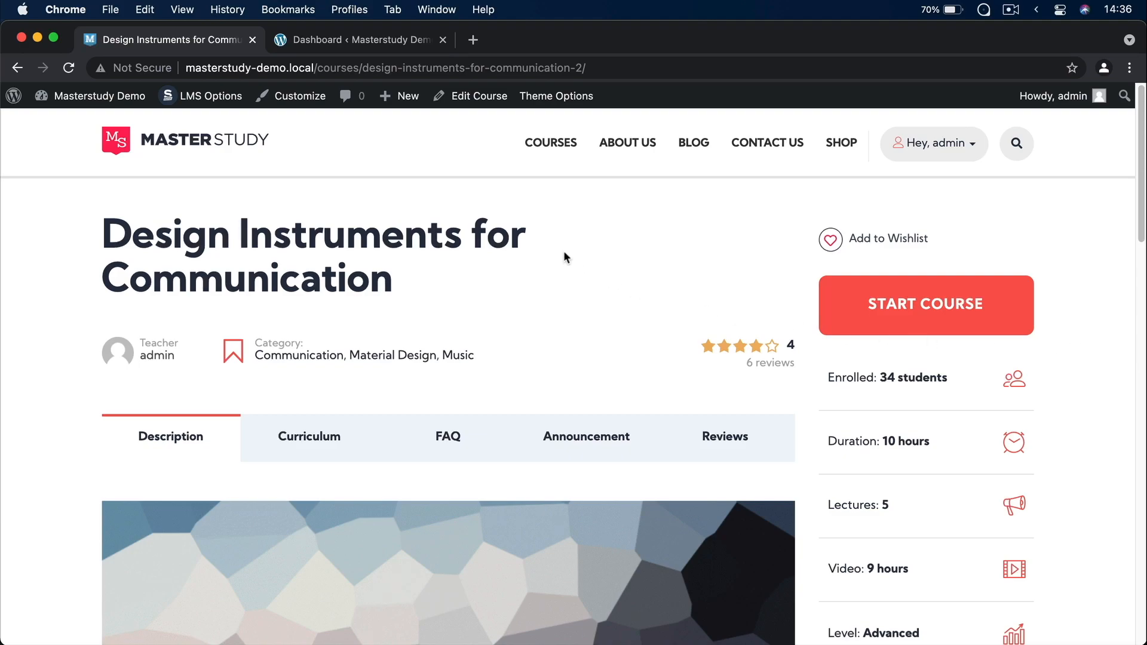
scroll(446, 225, "down", 5)
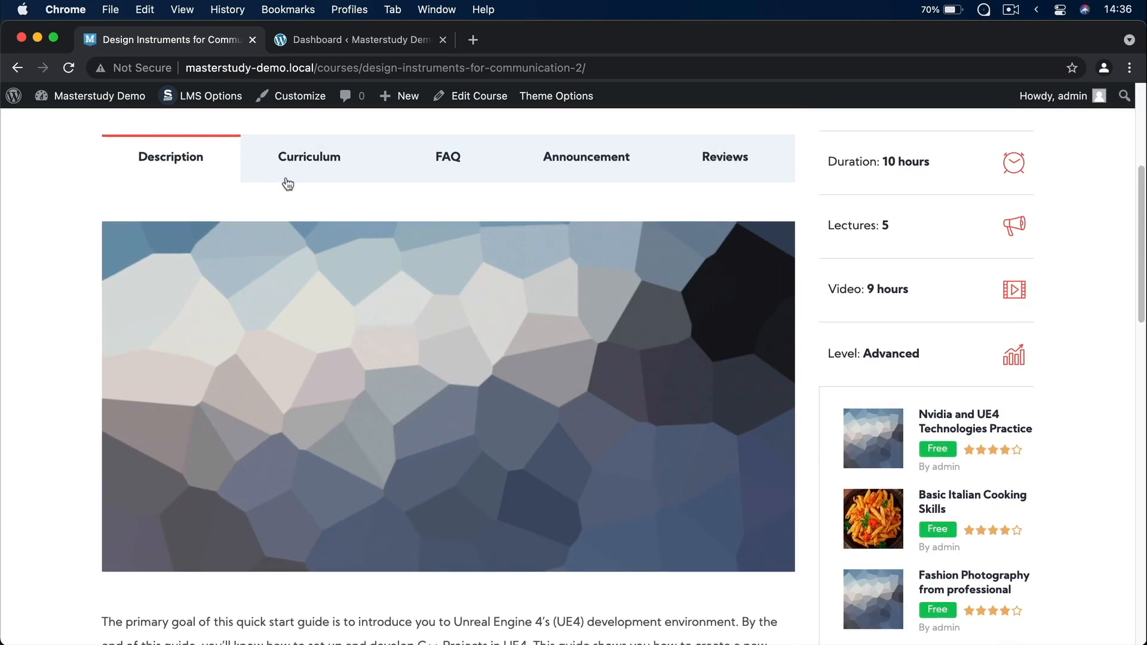
left_click(305, 160)
left_click(461, 172)
left_click(591, 175)
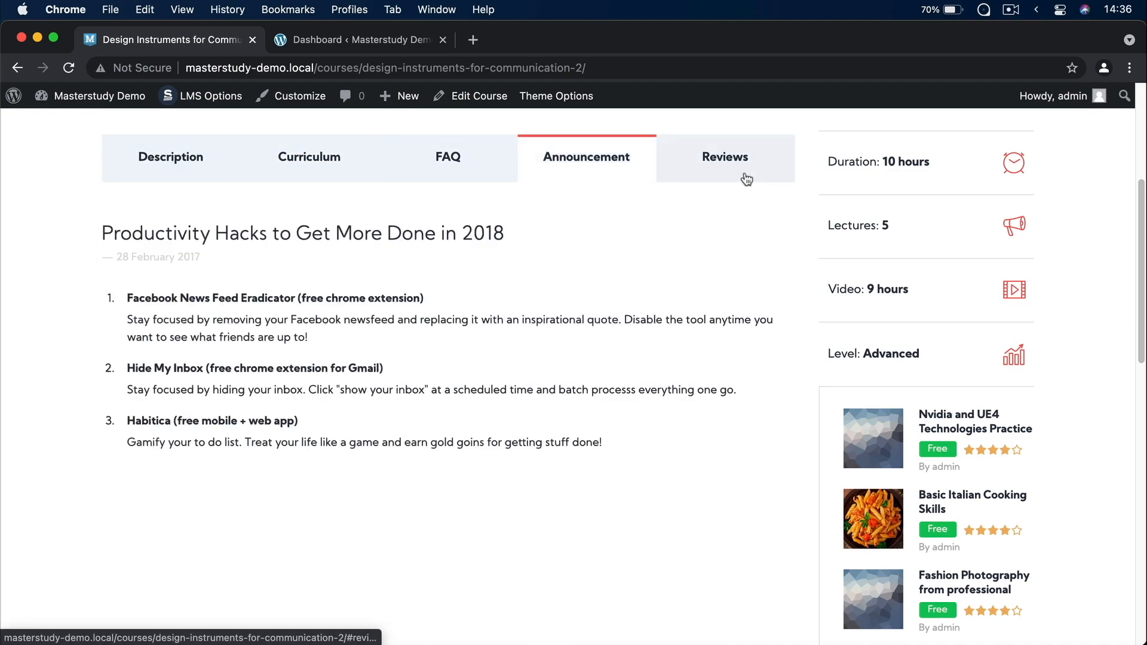
left_click(744, 178)
Step: Recheck the Announcement, FAQ and Reviews tabs, then settle on the Curriculum lesson list
left_click(575, 174)
left_click(418, 160)
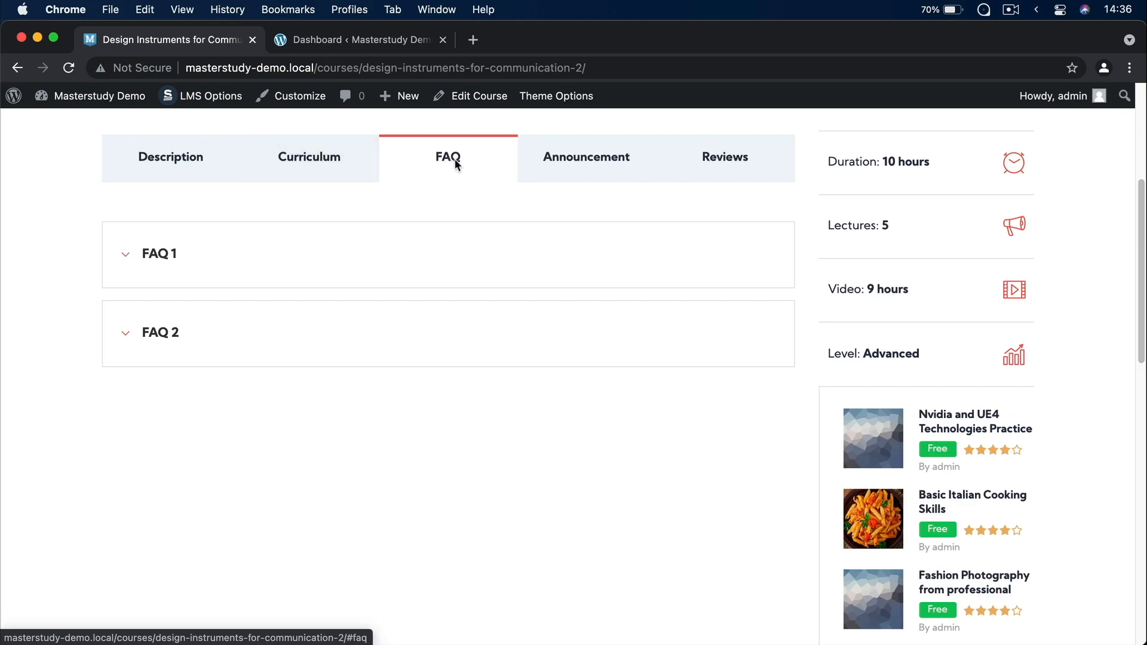
left_click(745, 160)
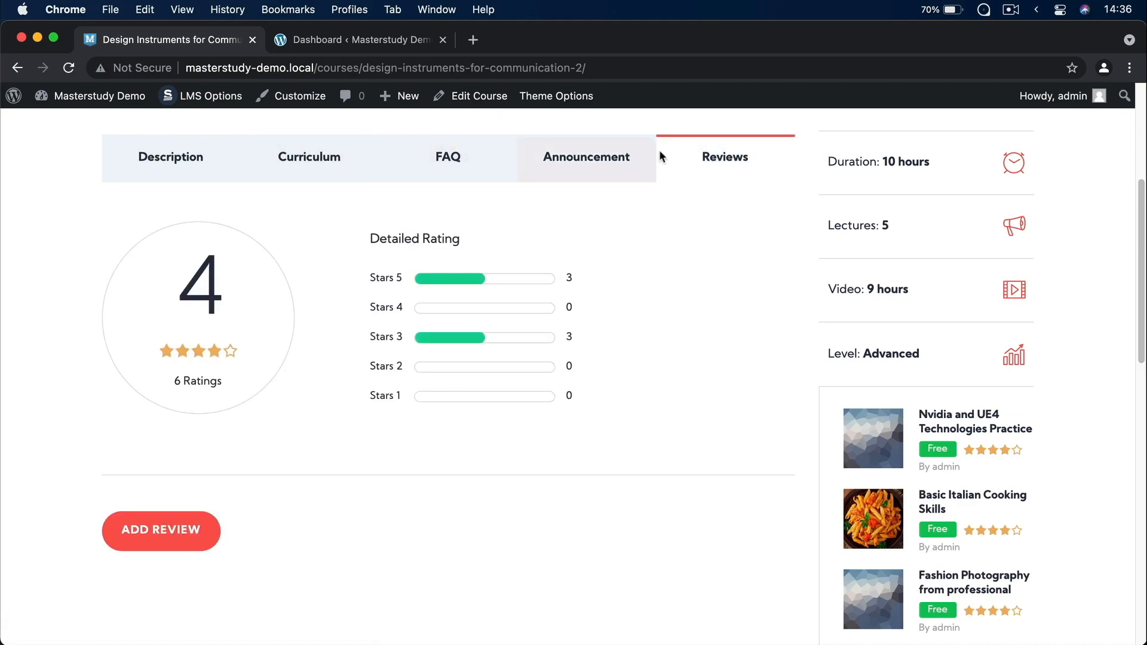
left_click(448, 158)
left_click(346, 159)
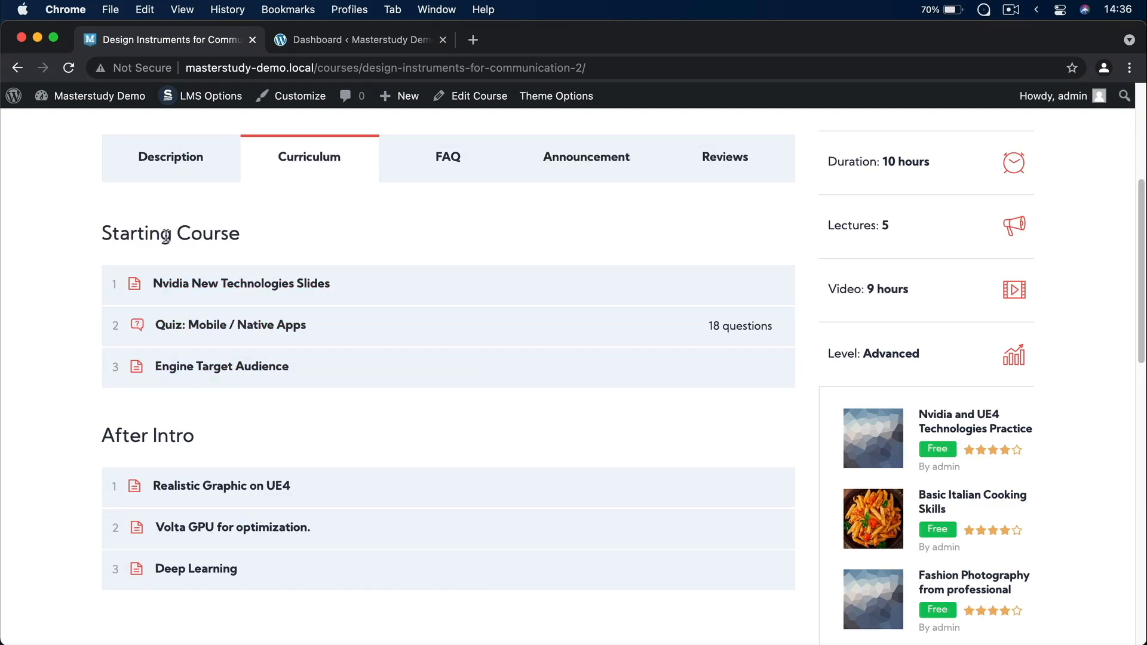
scroll(424, 295, "down", 3)
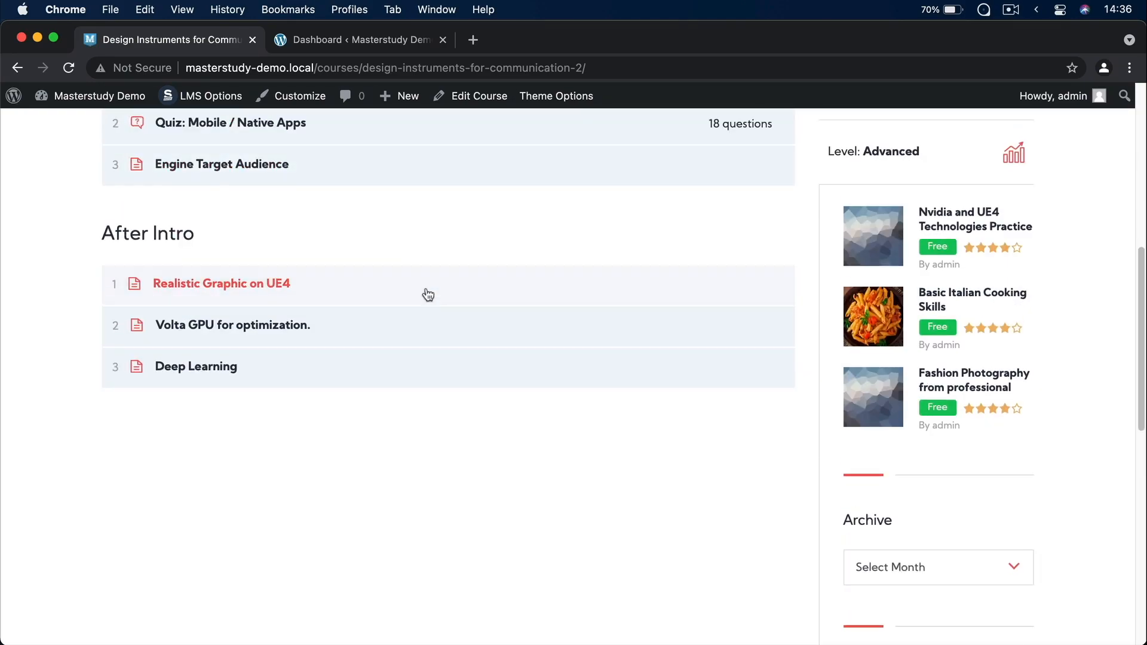
scroll(424, 295, "up", 3)
Step: Open the Mobile / Native Apps quiz, start it and pick Answer 1 for the first question
left_click(286, 308)
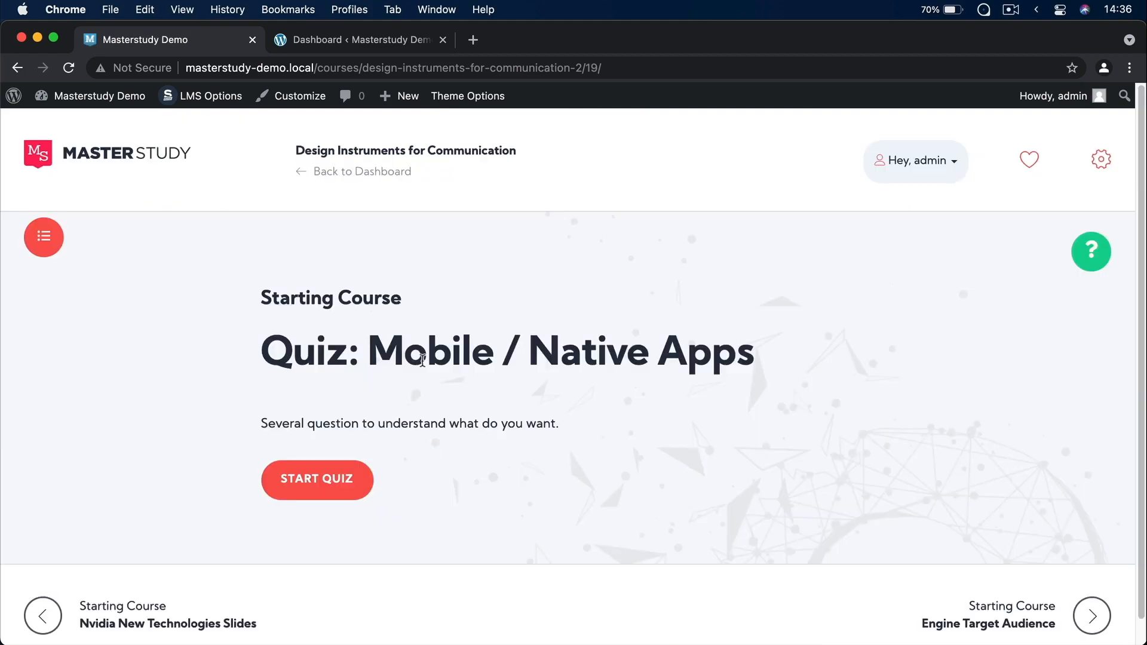
scroll(422, 361, "down", 1)
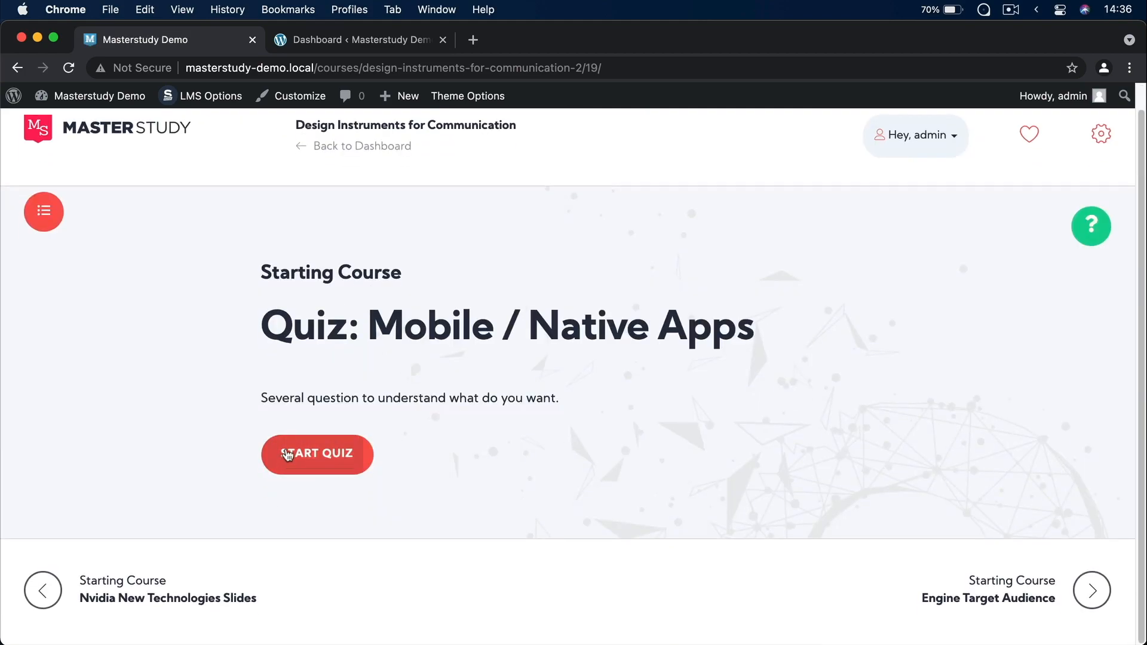
left_click(287, 455)
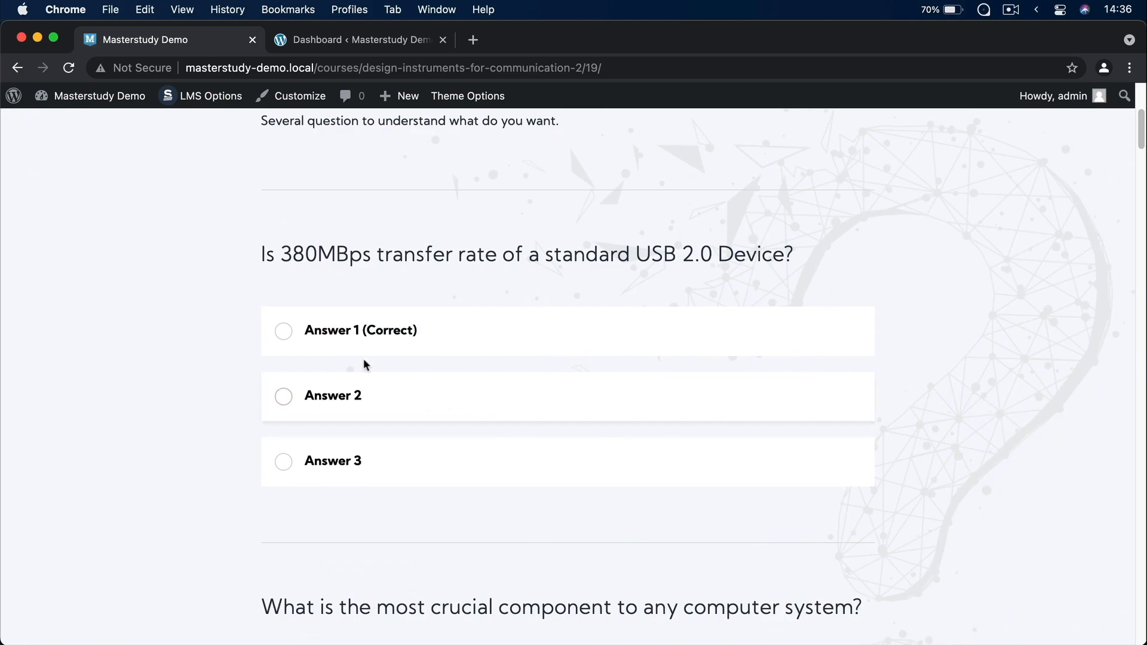
left_click(323, 337)
Step: Submit and confirm the quiz, then close the 11.1% result popup
scroll(496, 416, "down", 5)
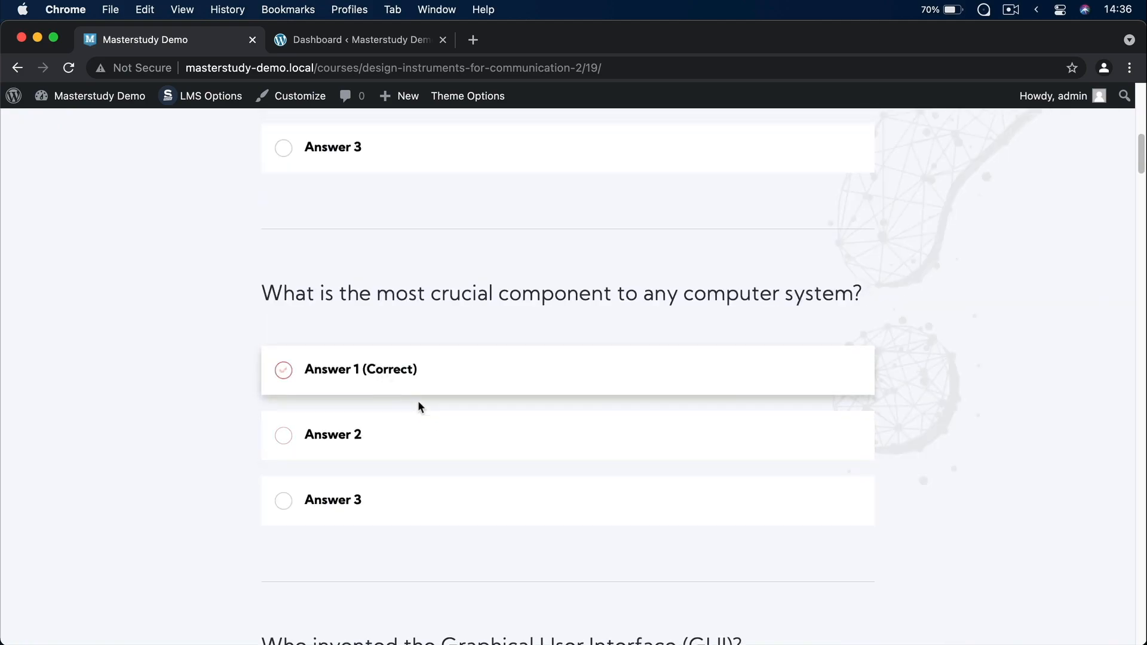
scroll(454, 419, "down", 6)
scroll(454, 406, "down", 10)
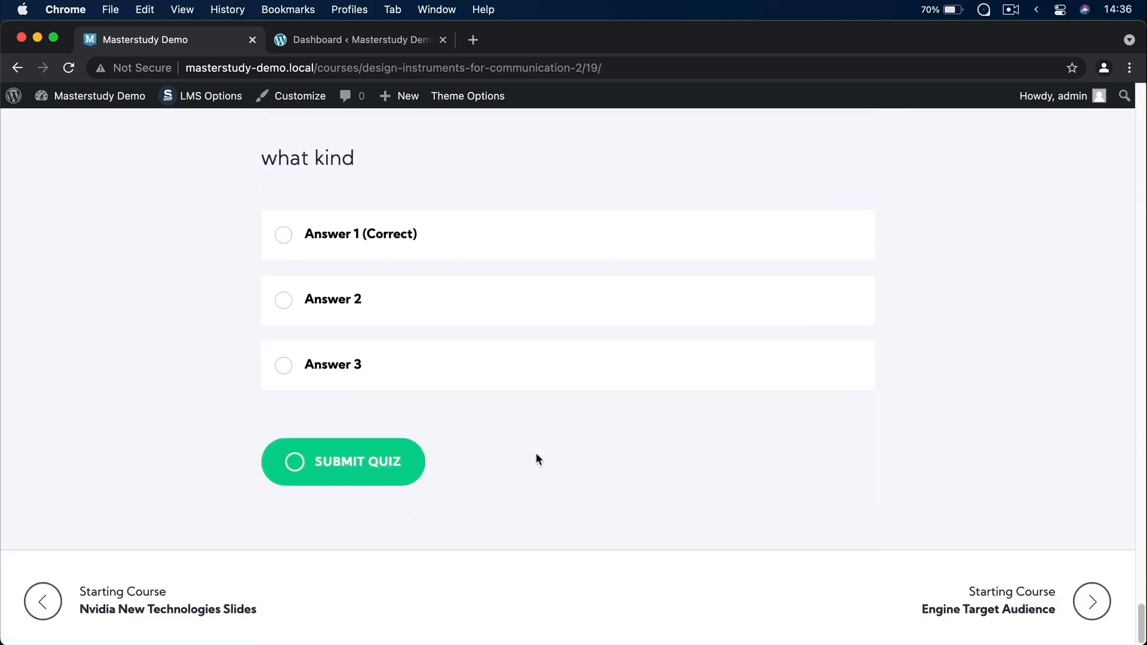
left_click(388, 463)
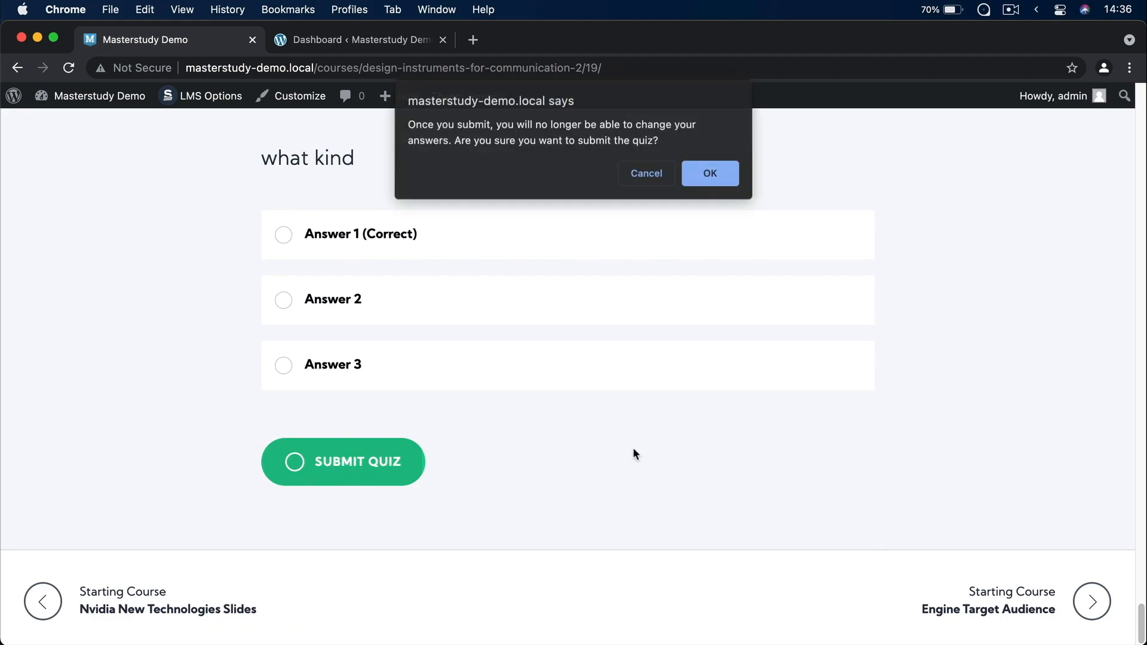
left_click(704, 174)
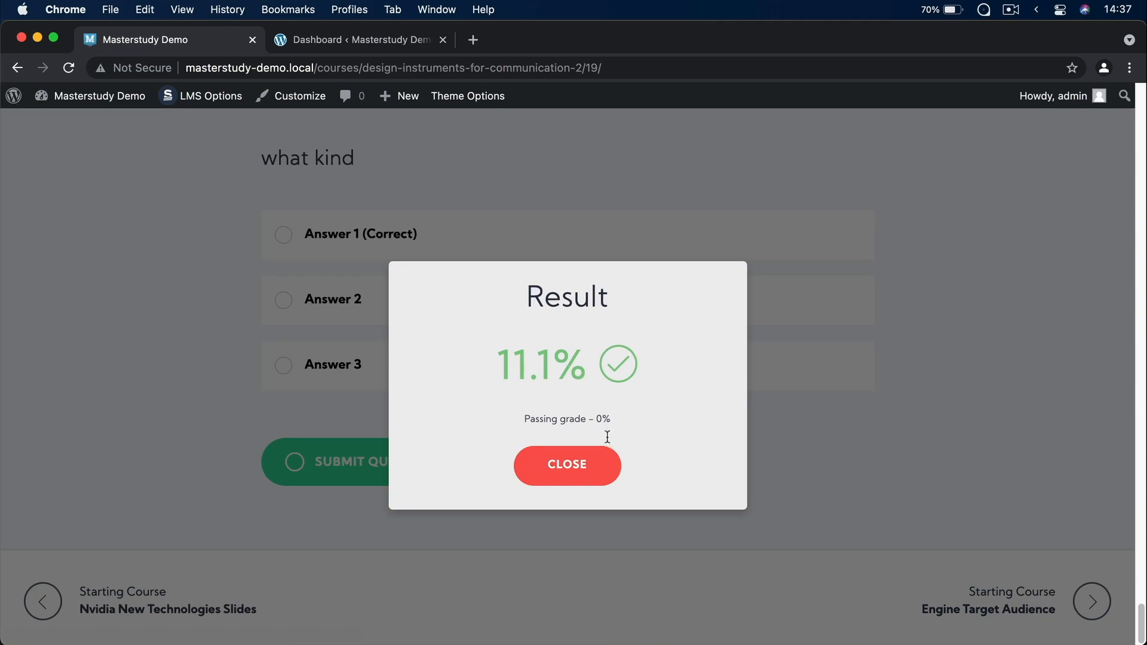
left_click(576, 465)
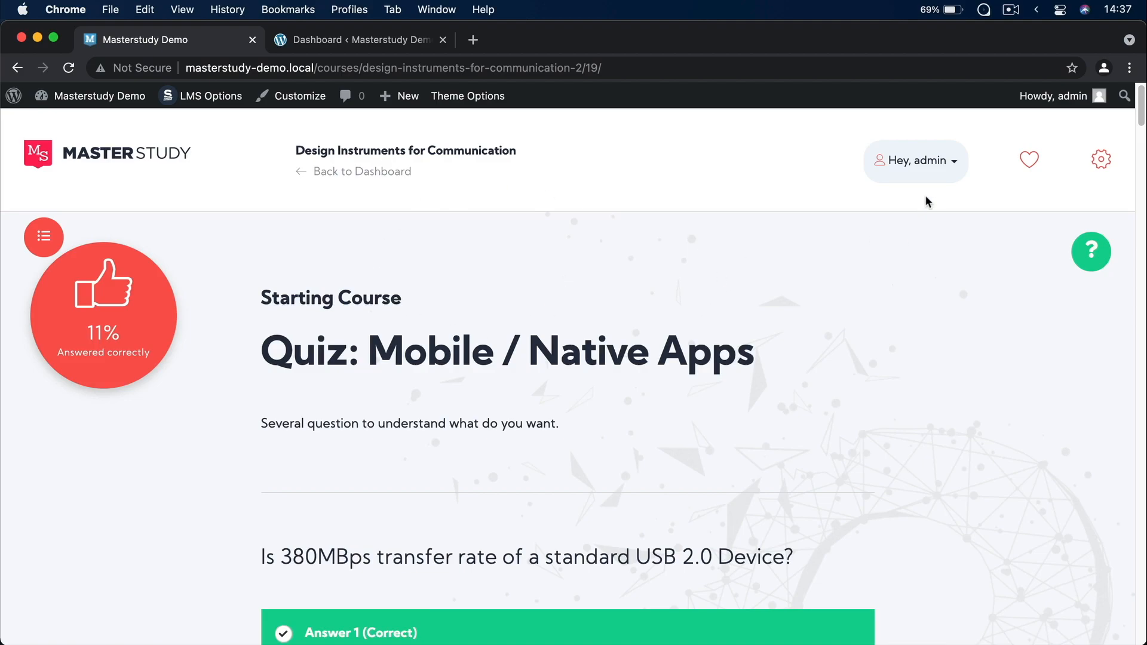
Step: Go to the admin's account page from the Hey, admin menu
left_click(927, 166)
left_click(916, 190)
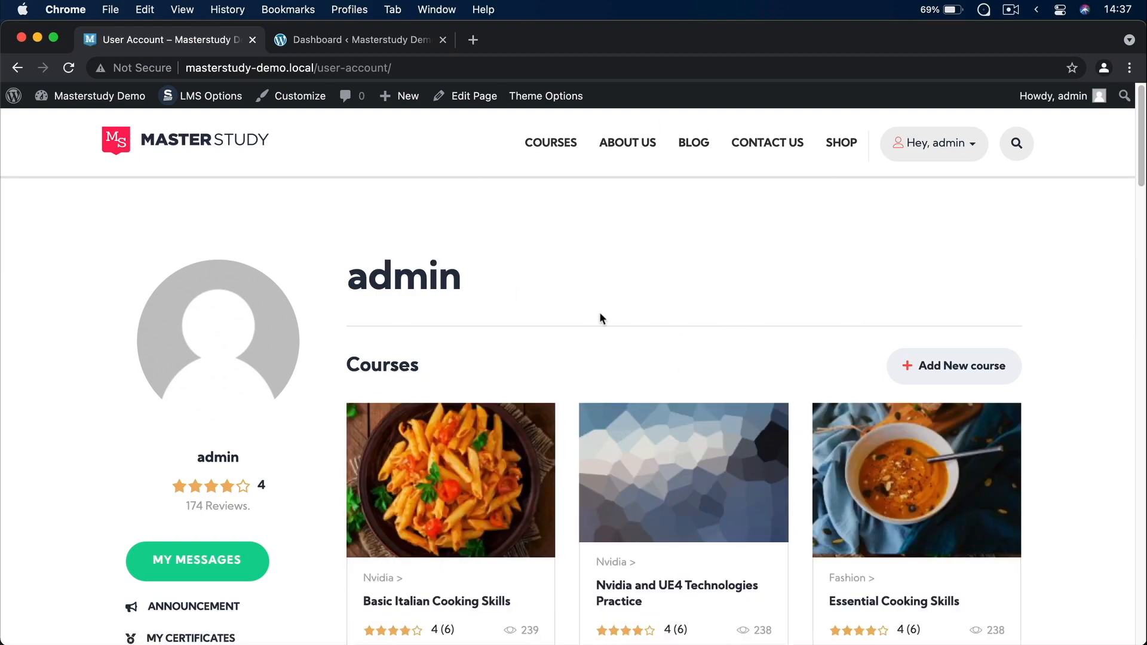
left_click(331, 39)
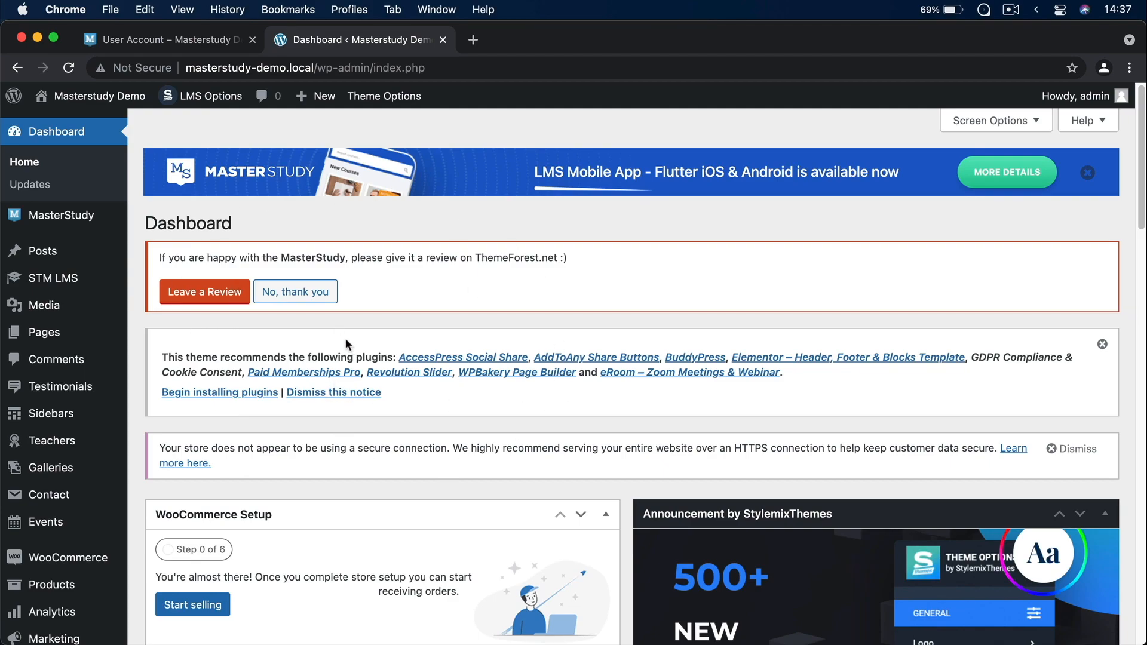
left_click(166, 40)
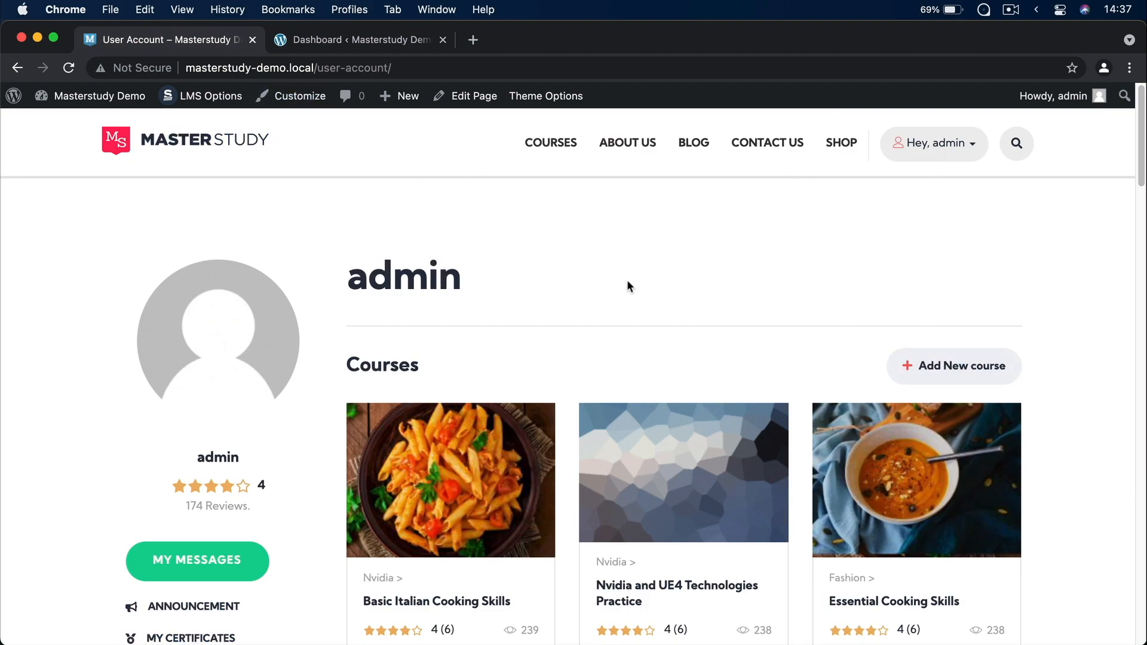
Step: Add a new course and look over the blank front-end course editor form
left_click(902, 381)
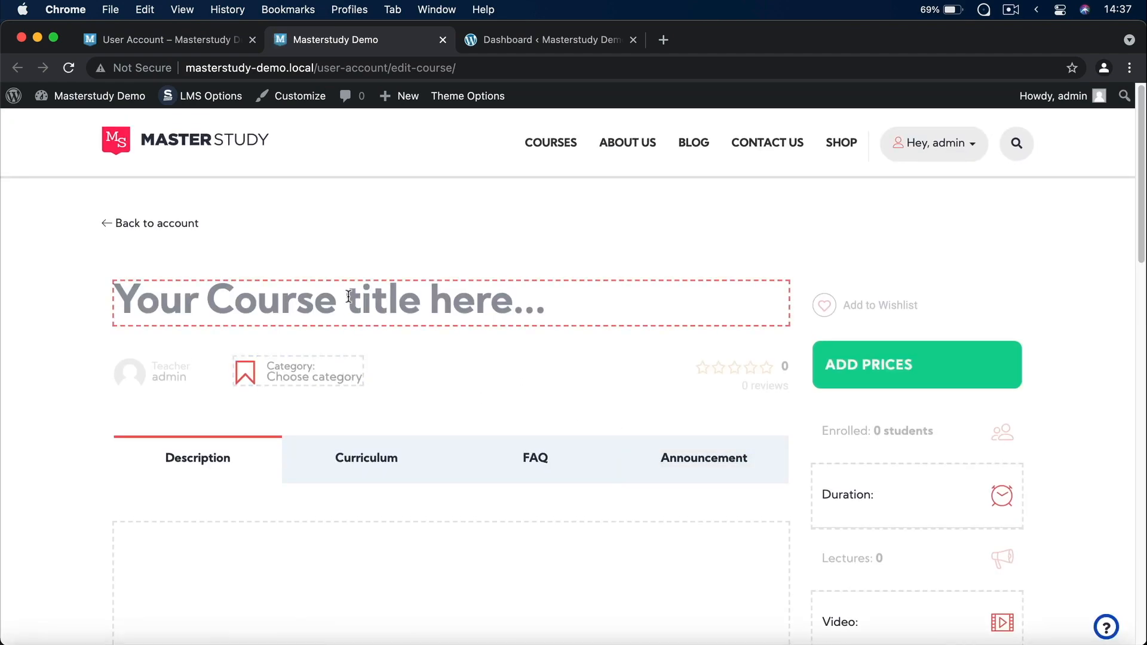
scroll(408, 397, "down", 1)
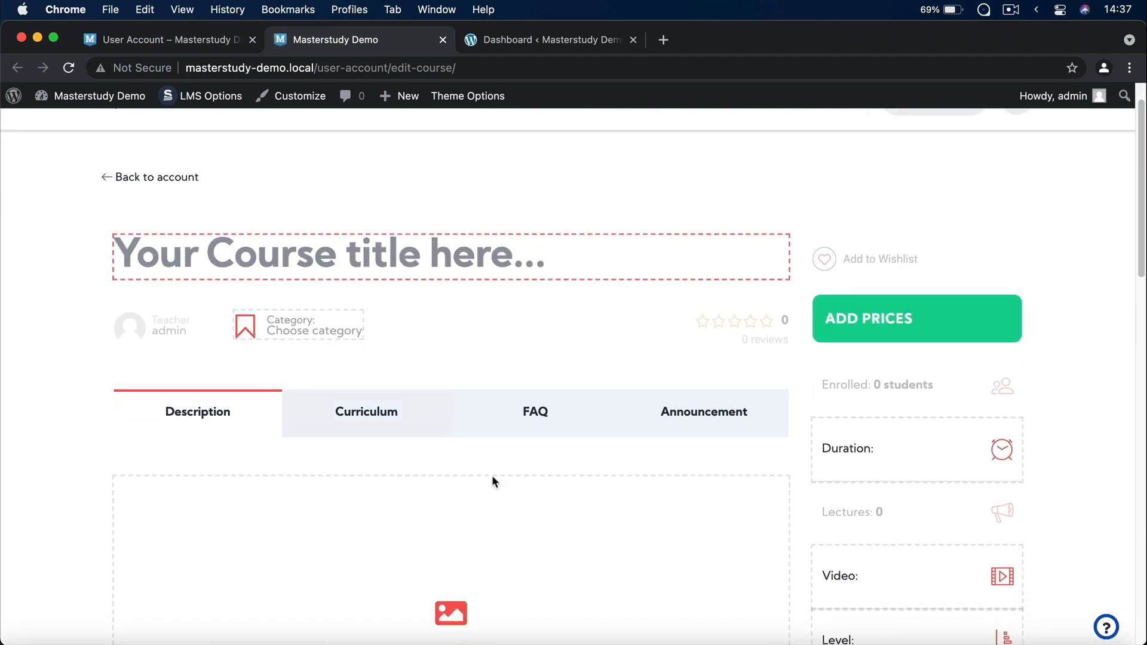
scroll(603, 497, "down", 5)
scroll(602, 495, "down", 10)
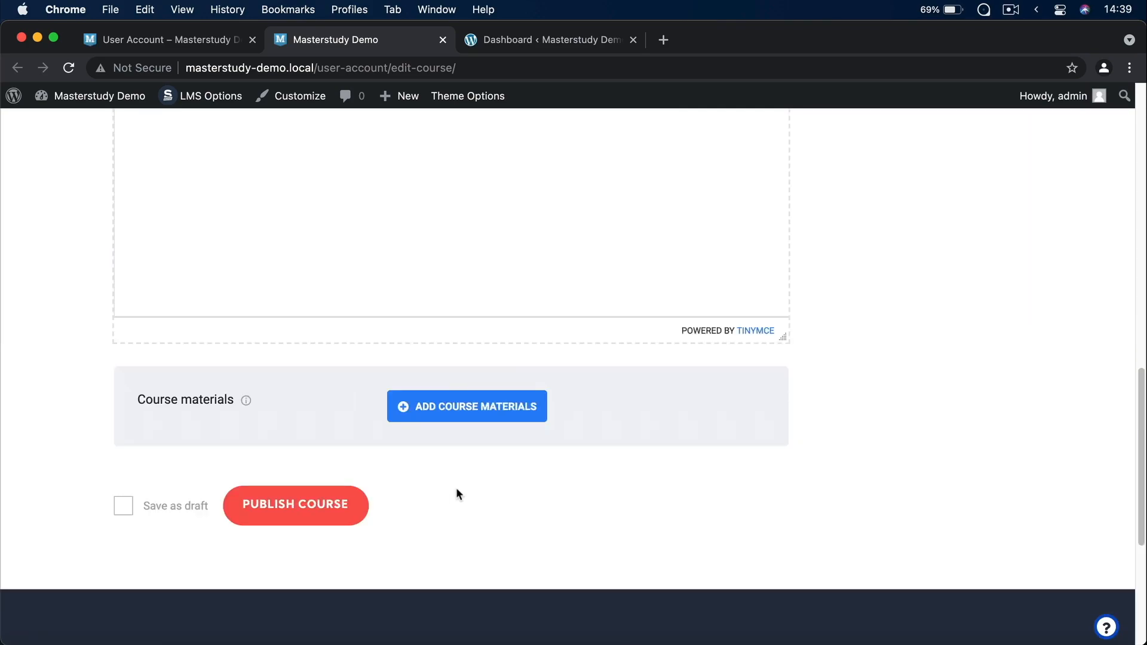
scroll(456, 494, "up", 10)
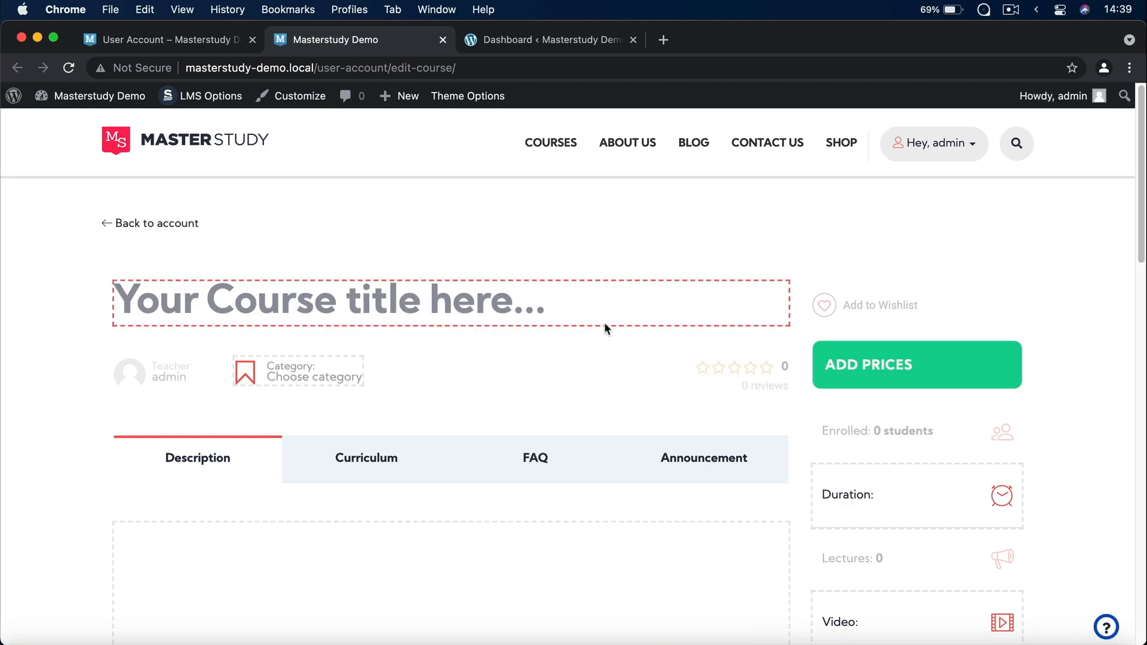
Step: From the WordPress dashboard, go to Plugins > Add New and search for 'masterstudy'
left_click(584, 39)
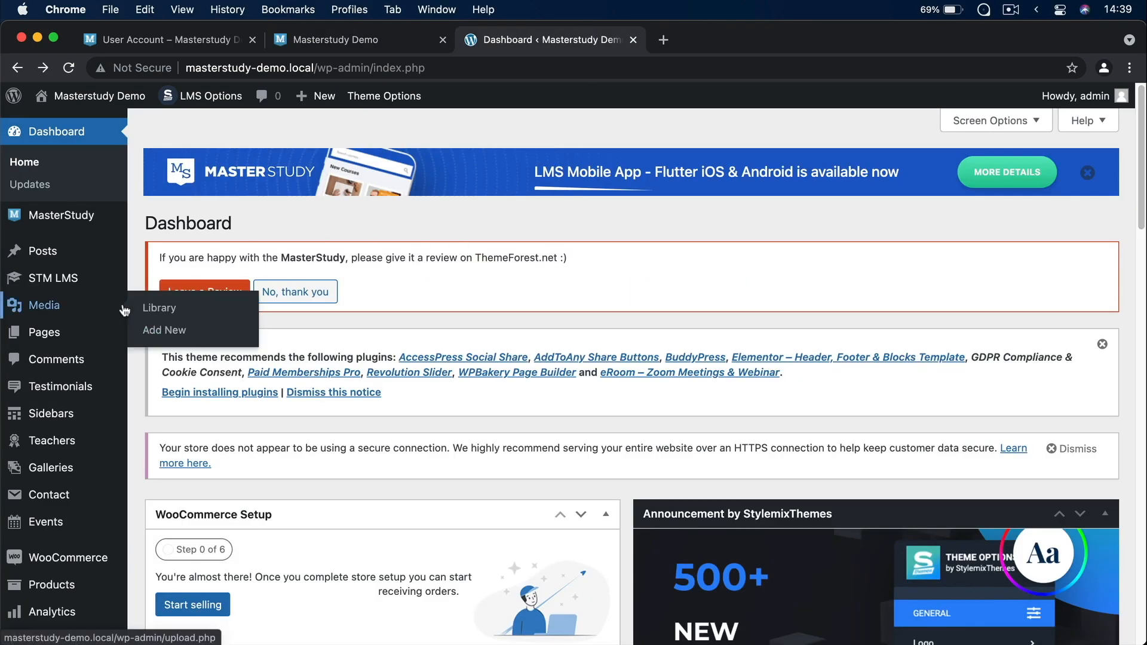
scroll(59, 521, "down", 5)
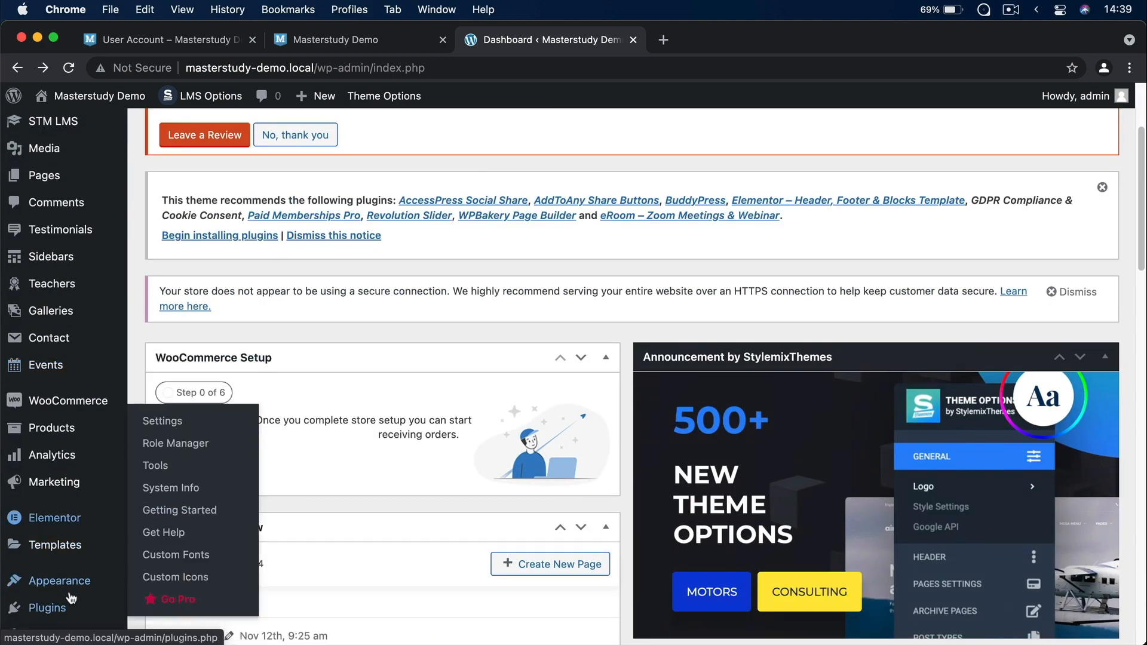
mouse_move(48, 607)
left_click(175, 575)
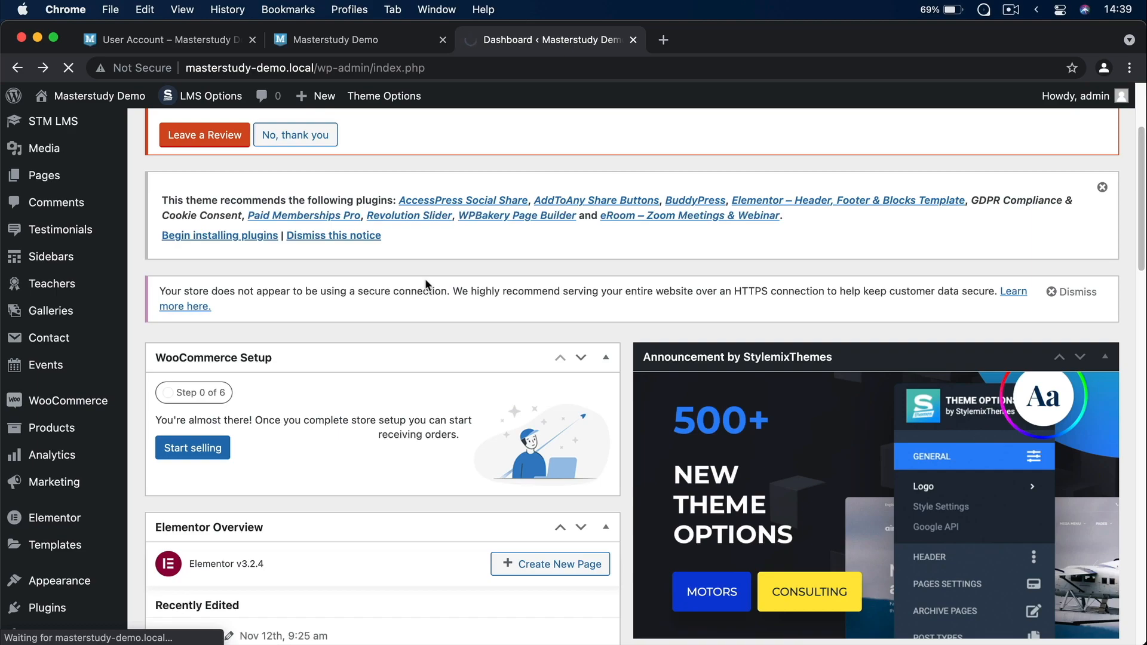
type("masterstudy")
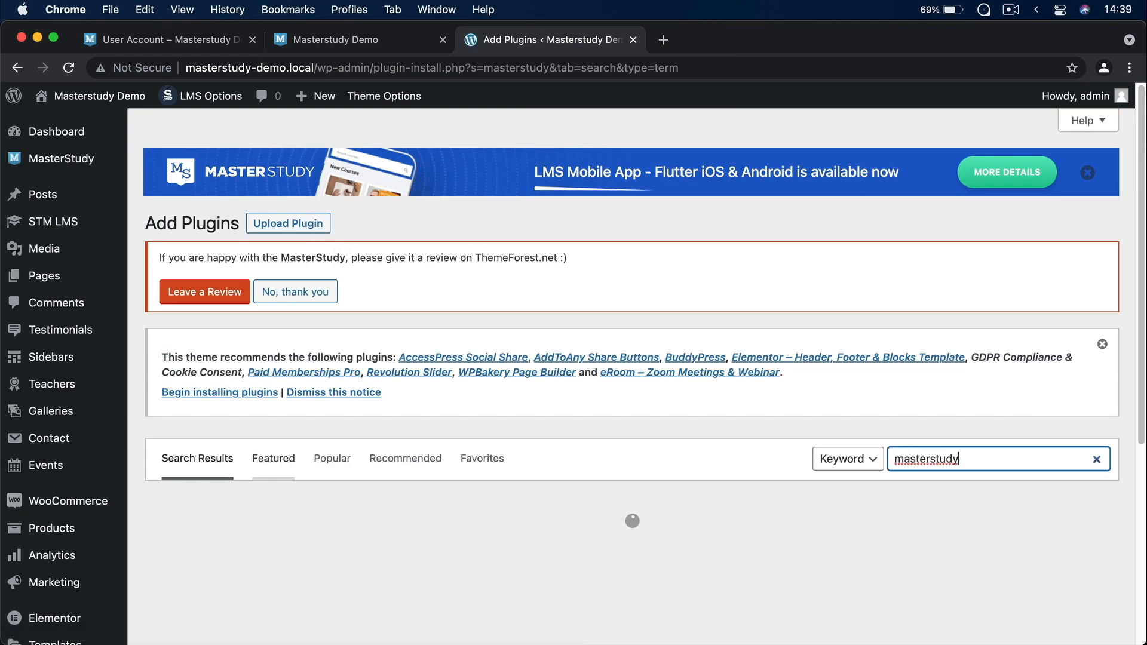
scroll(417, 389, "down", 4)
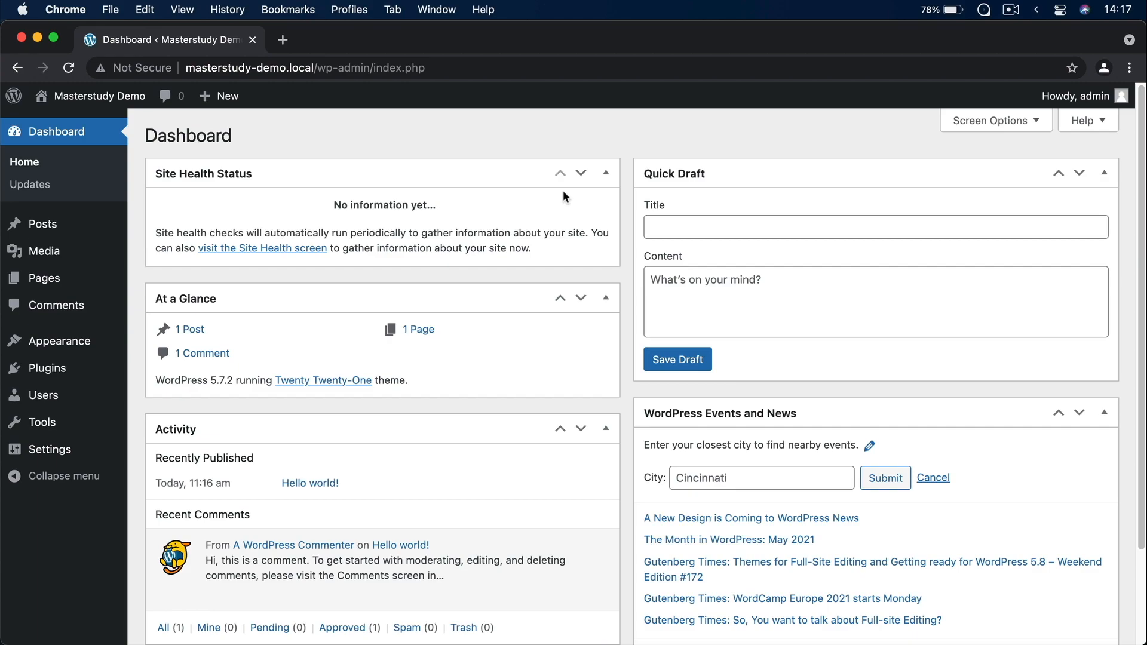
Step: Activate the MasterStudy theme under Appearance > Themes and review the welcome page's Registration section
mouse_move(65, 349)
left_click(142, 345)
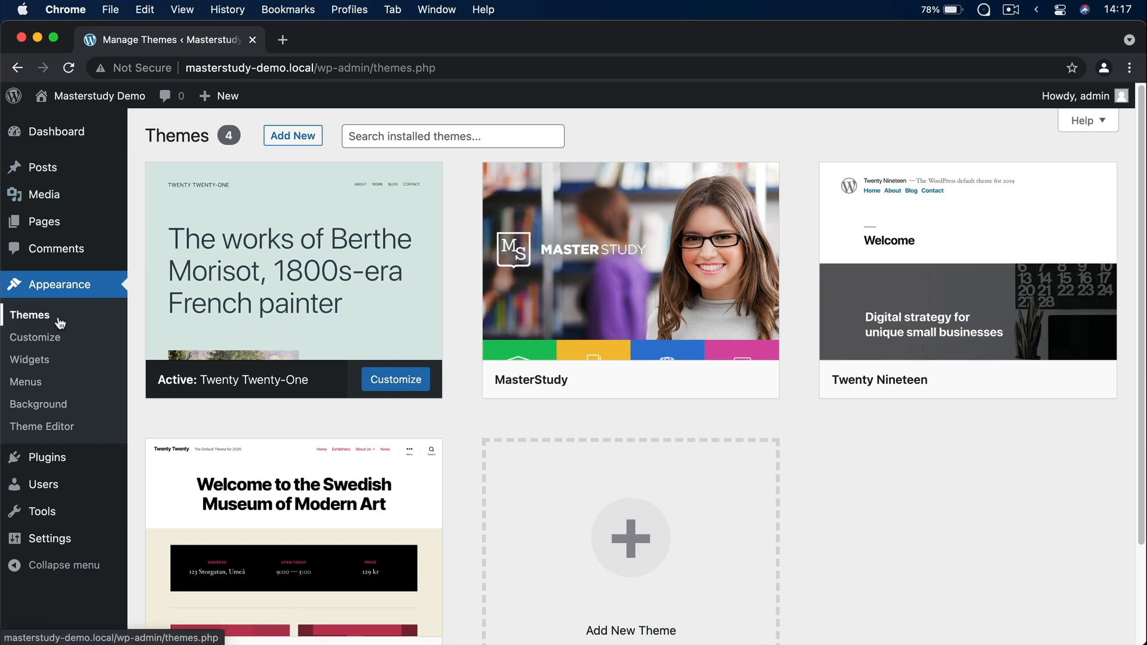
mouse_move(630, 263)
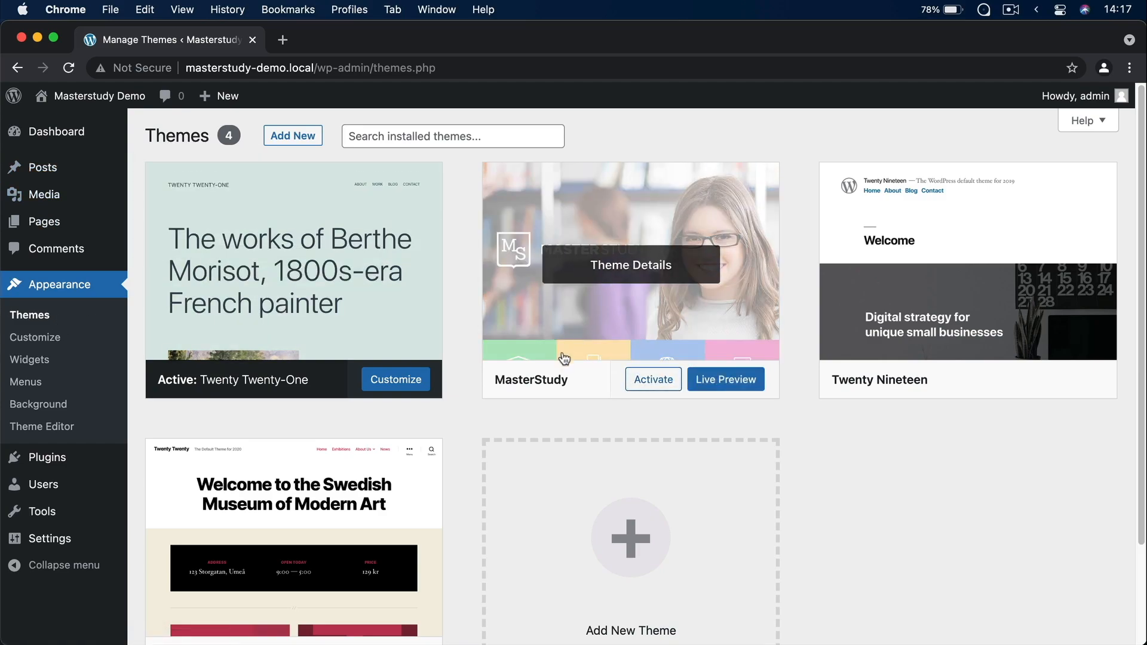
left_click(650, 380)
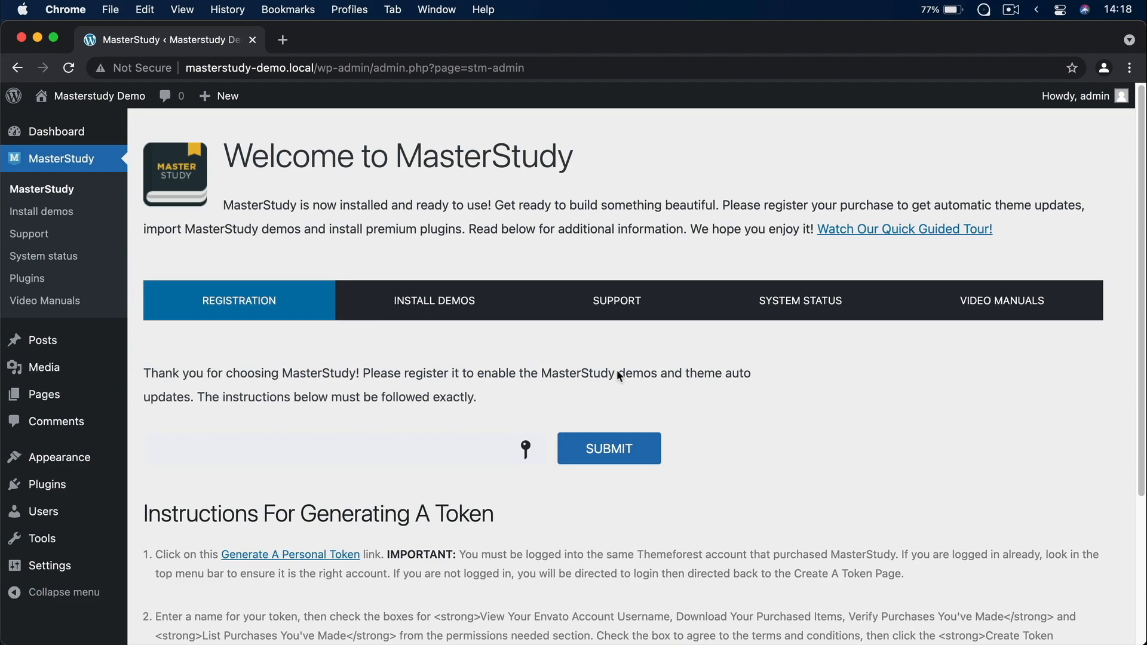
scroll(508, 373, "down", 5)
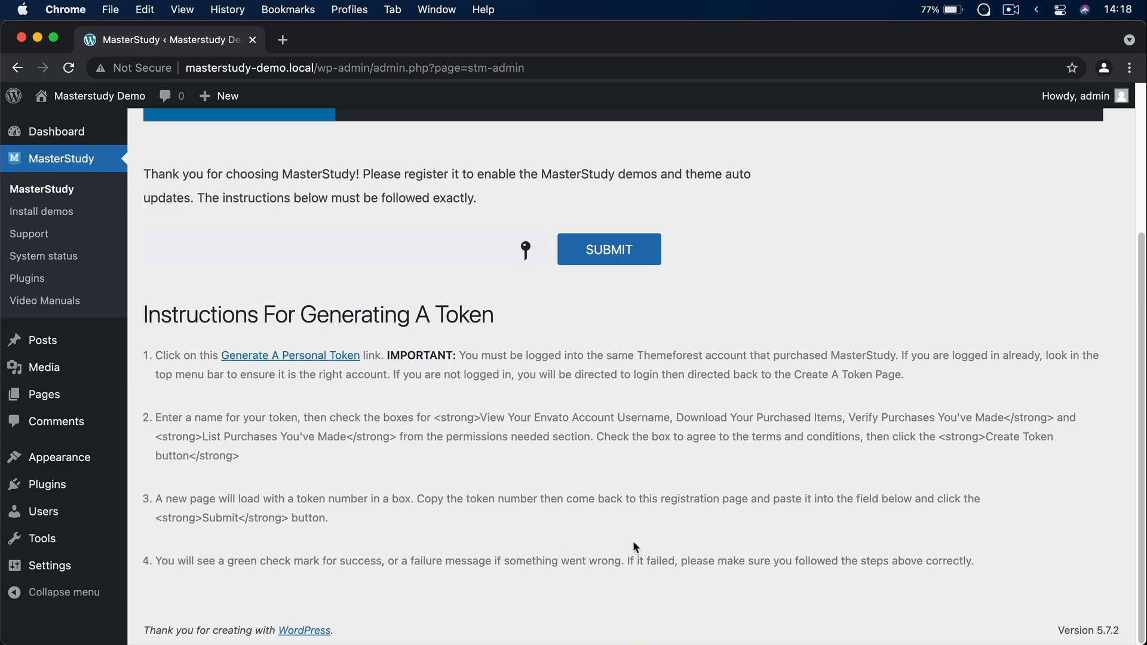
scroll(630, 543, "up", 3)
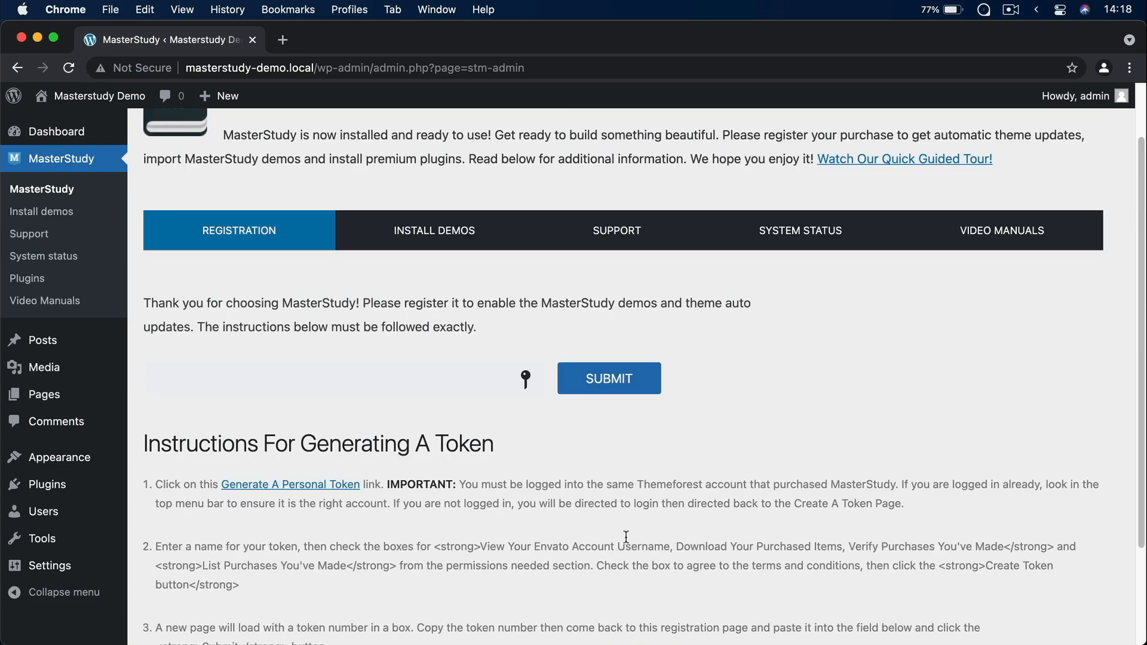
Step: Sign in to Envato with the account username and password to reach token generation
left_click(332, 484)
type("adipurdila")
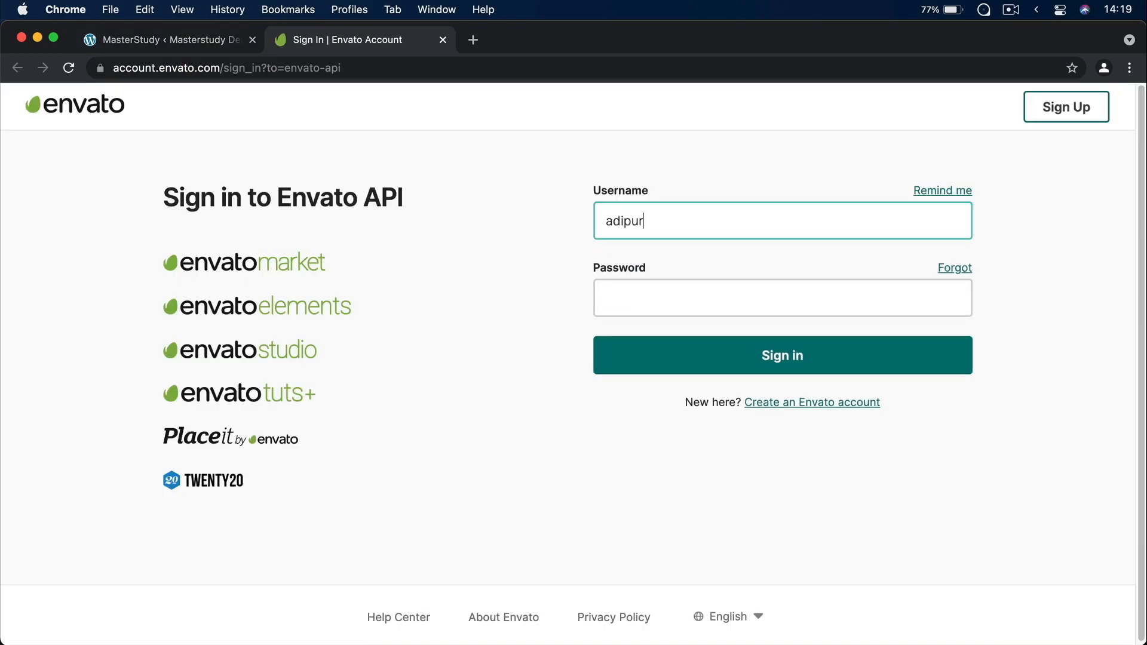
key("Tab")
key("Tab")
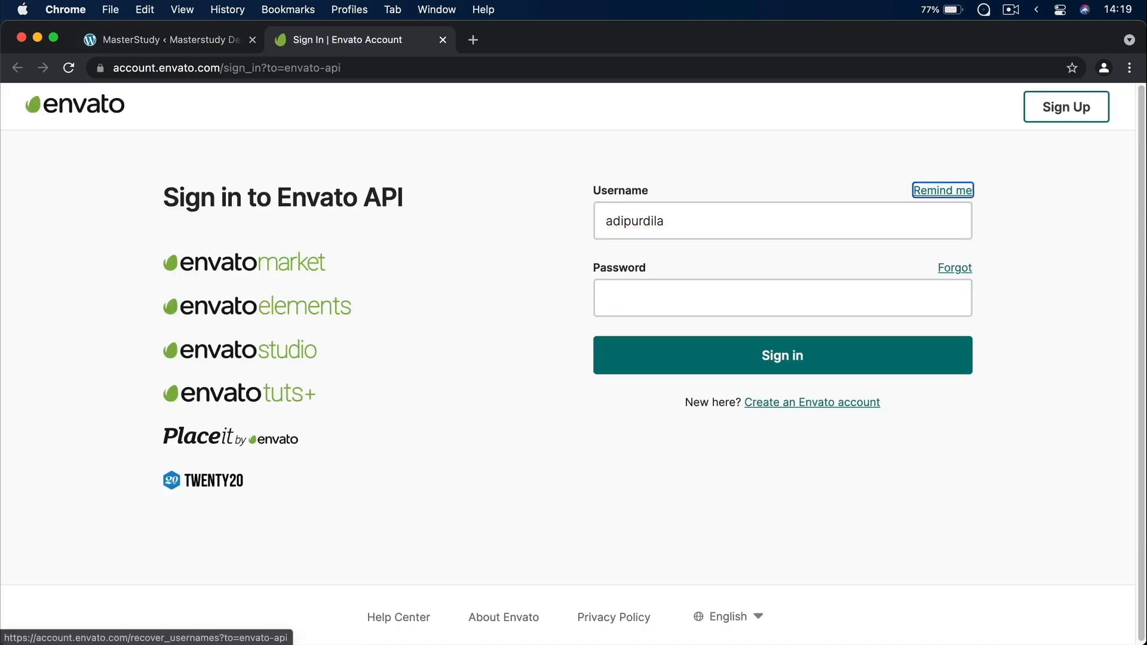
key("super+v")
key("Return")
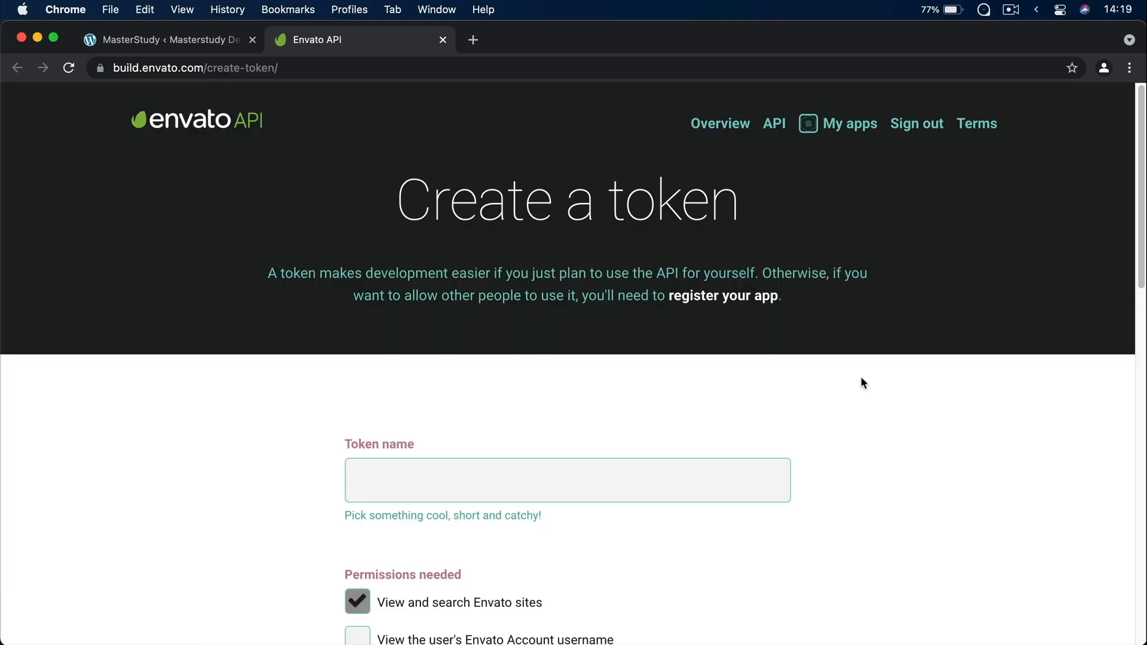
Step: Create a 'My Masterstudy' token with username, download and purchase-verification permissions, accepting the terms
scroll(860, 382, "down", 5)
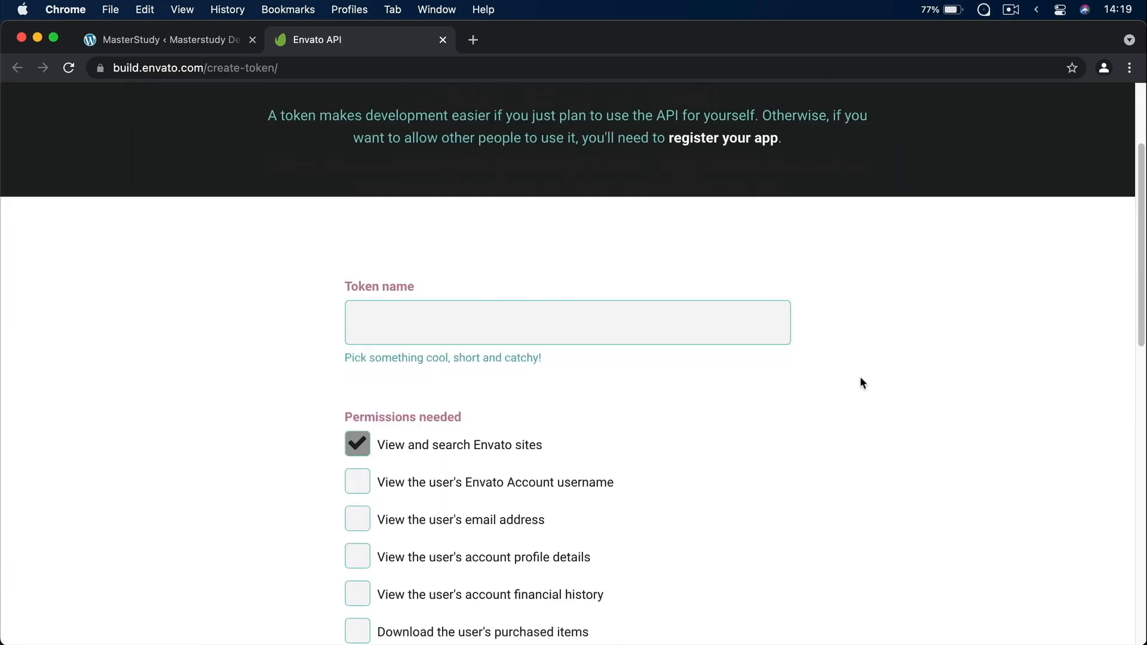
left_click(497, 322)
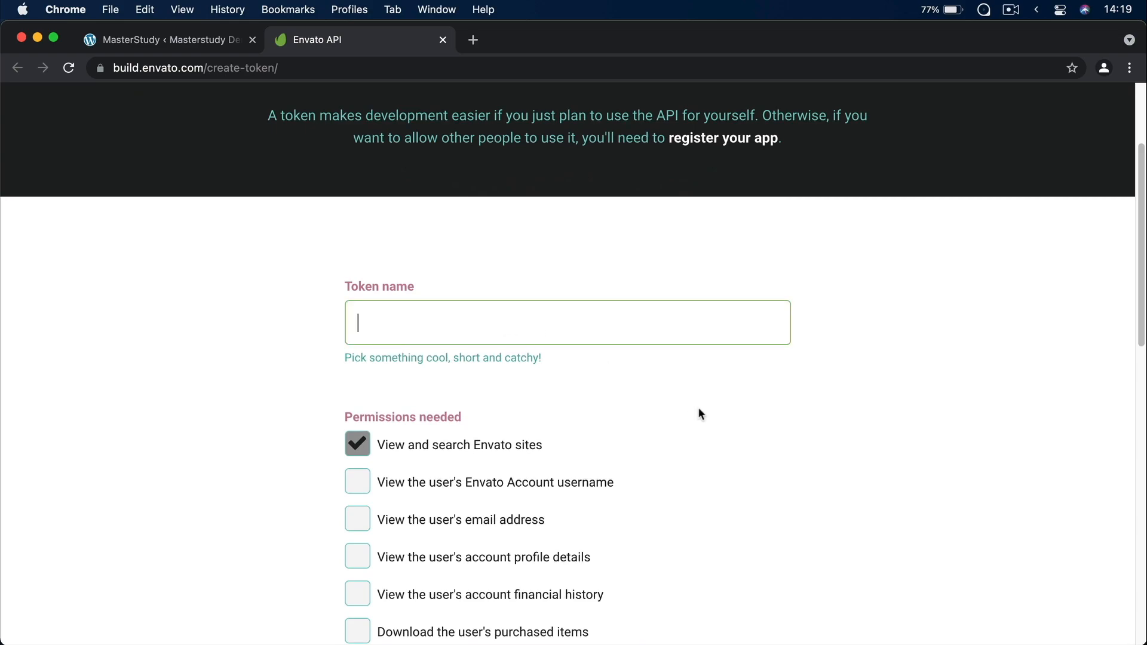
type("My Masterstudy")
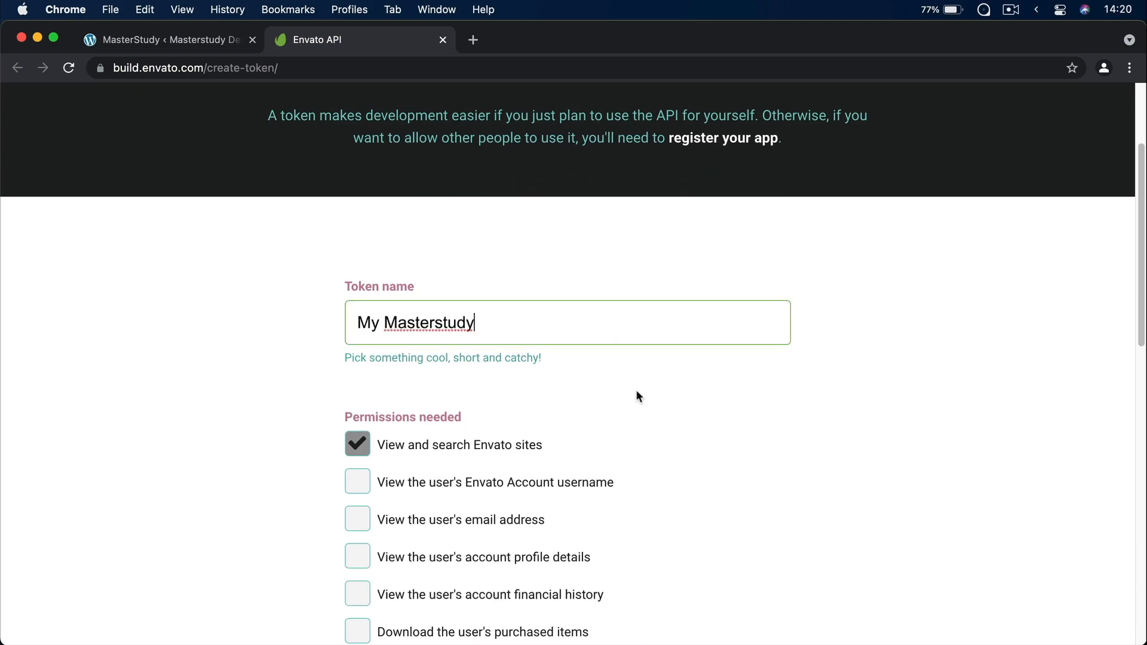
scroll(637, 394, "down", 3)
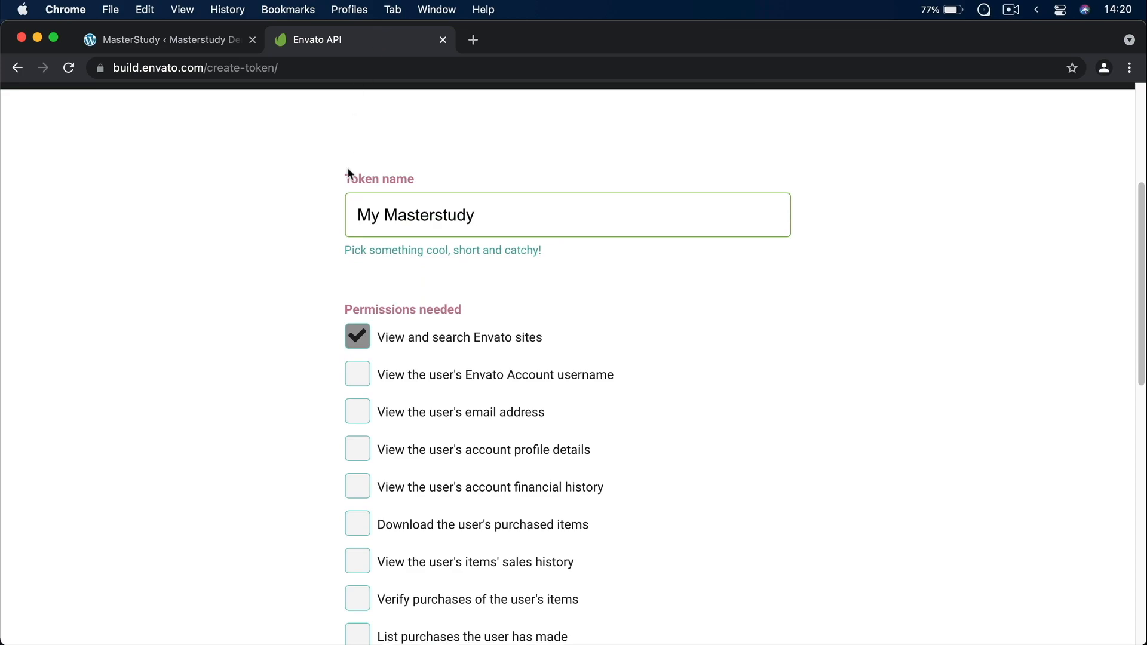
left_click(361, 374)
left_click(361, 525)
left_click(356, 597)
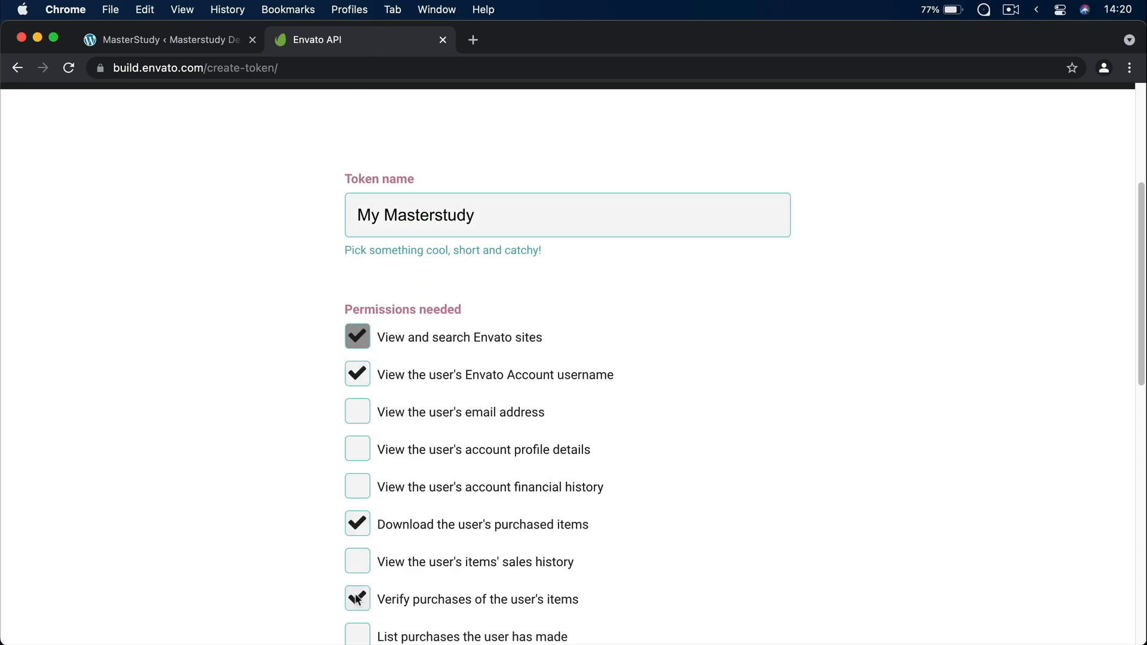
scroll(356, 444, "down", 5)
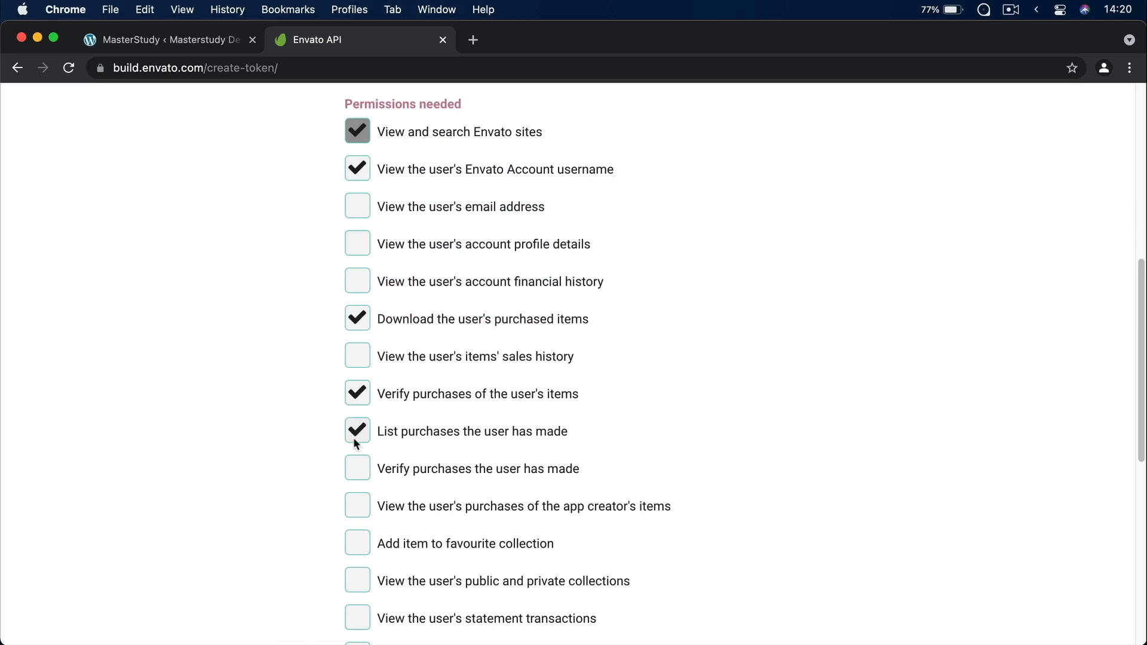
scroll(356, 442, "down", 10)
left_click(356, 356)
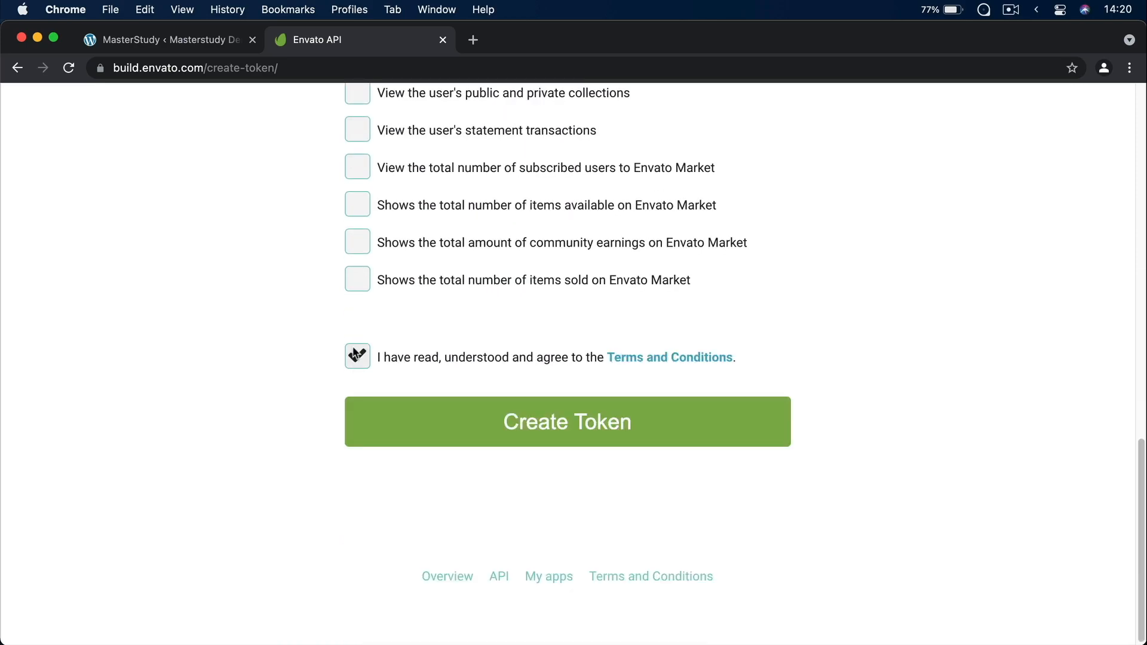
left_click(568, 440)
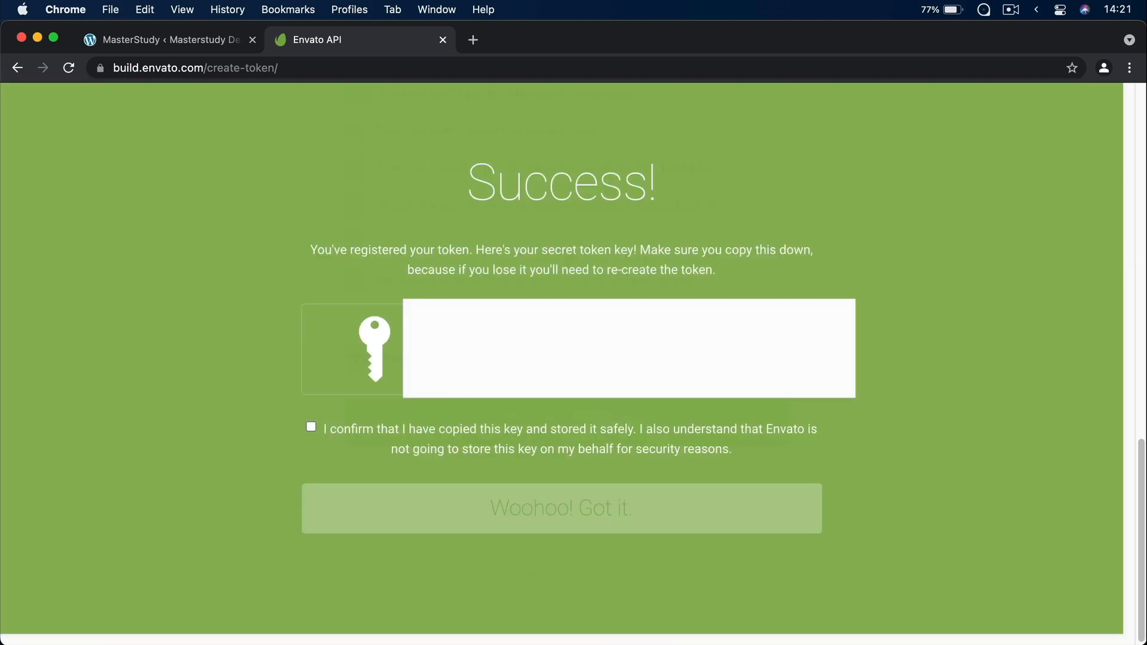
Step: Confirm the token was copied, finish with 'Woohoo! Got it.' and return to MasterStudy
left_click(312, 429)
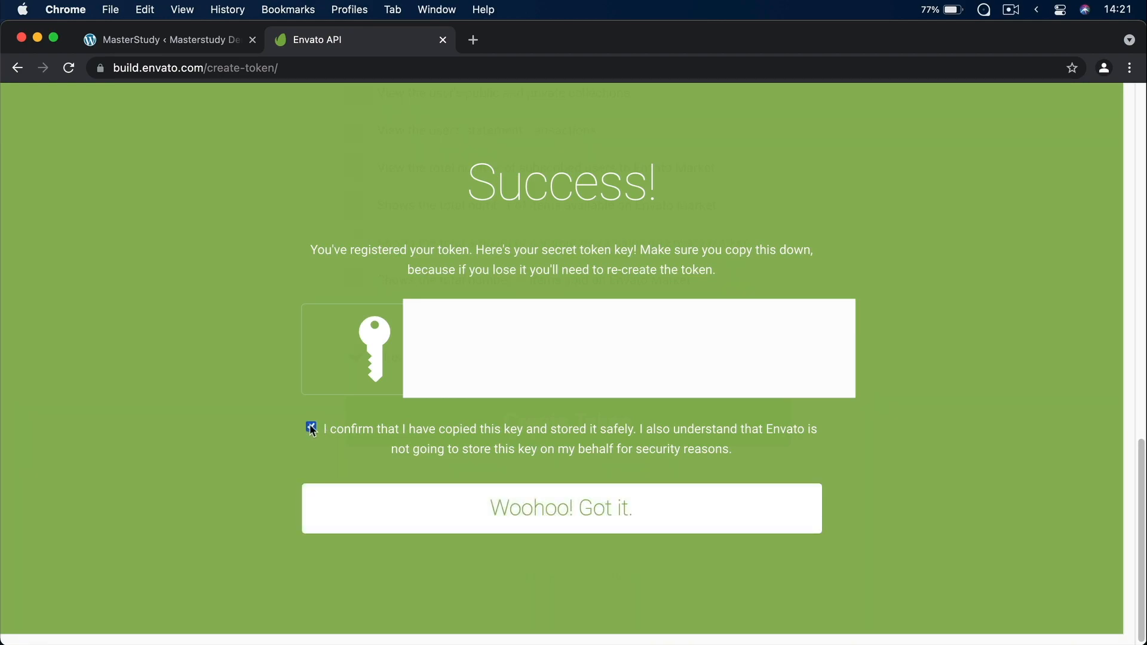
left_click(533, 514)
left_click(220, 43)
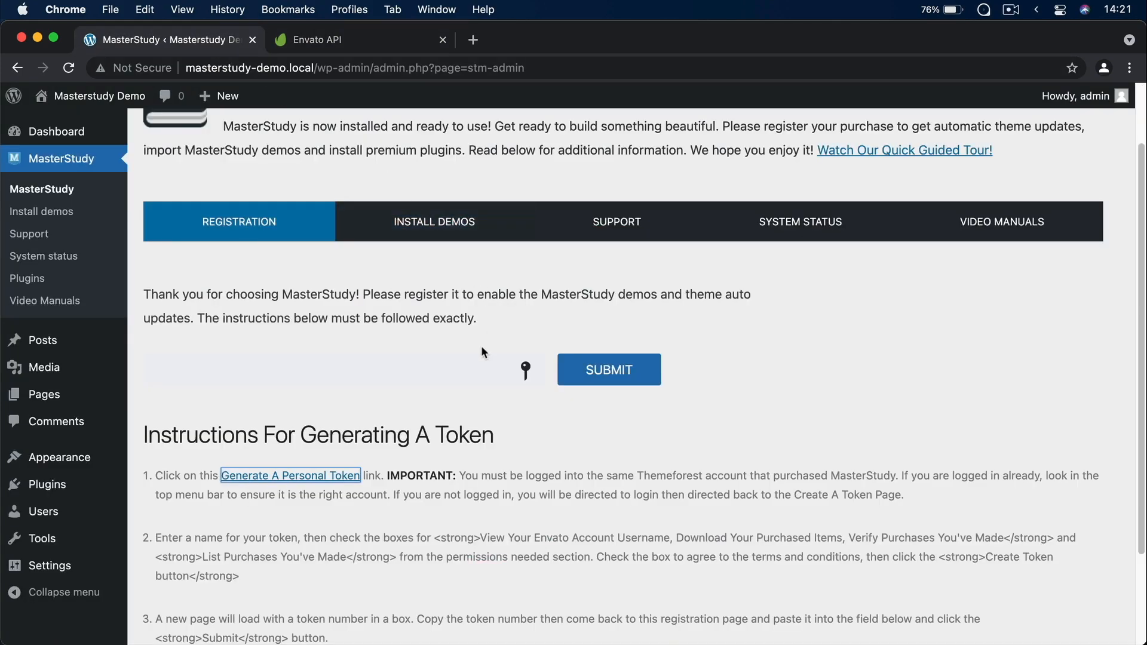
Step: Paste the Envato personal token into the registration field and submit it
left_click(476, 364)
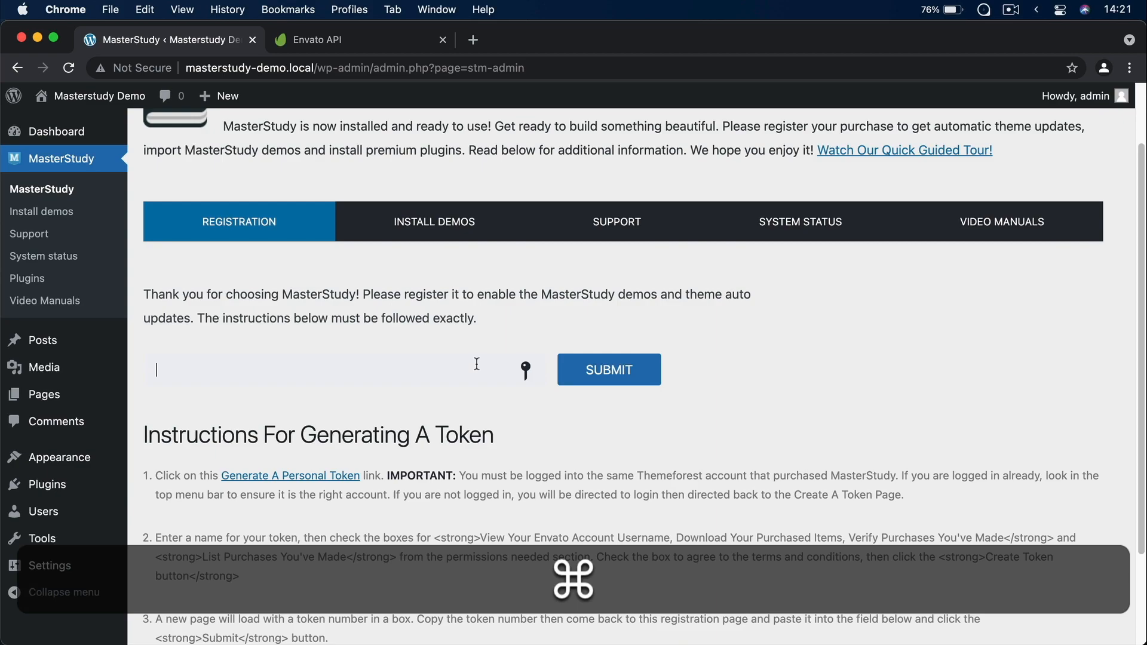
key("super+v")
left_click(620, 372)
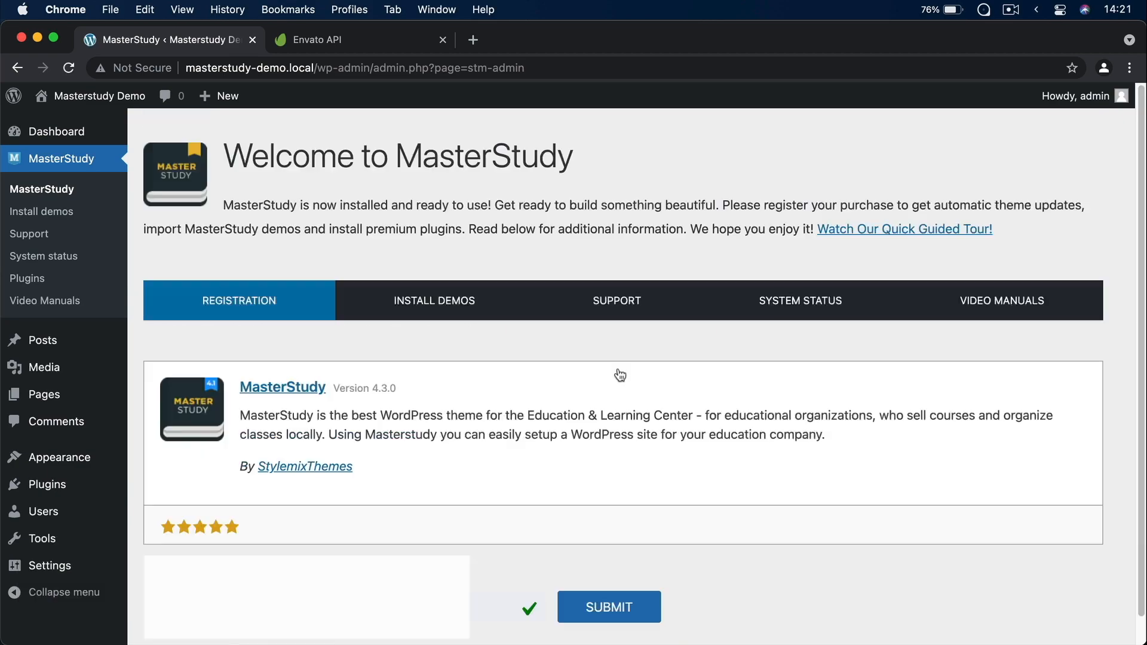
Step: Open Install Demos, scroll down to the Cooking courses demo and start its import
left_click(455, 301)
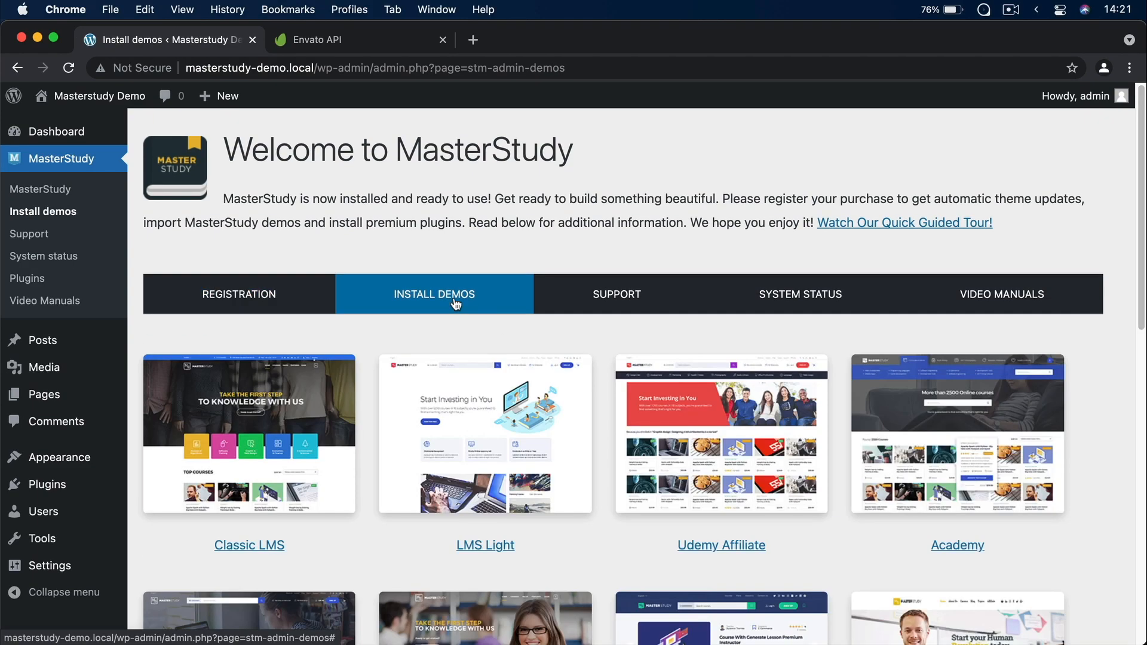
scroll(455, 304, "down", 4)
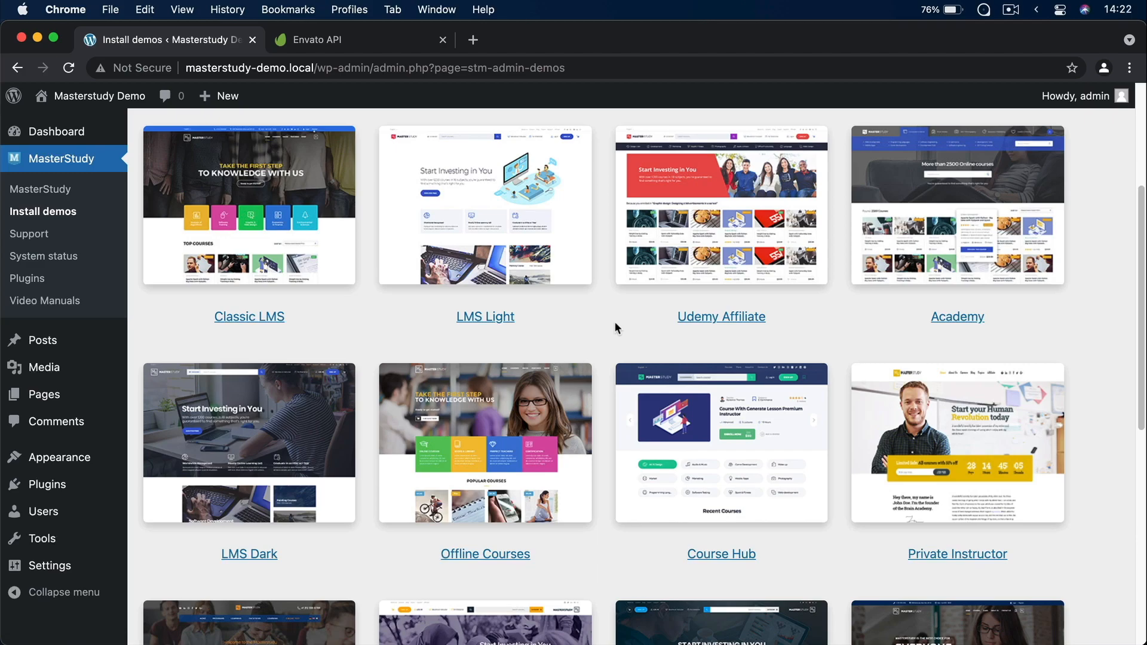
scroll(614, 321, "down", 1)
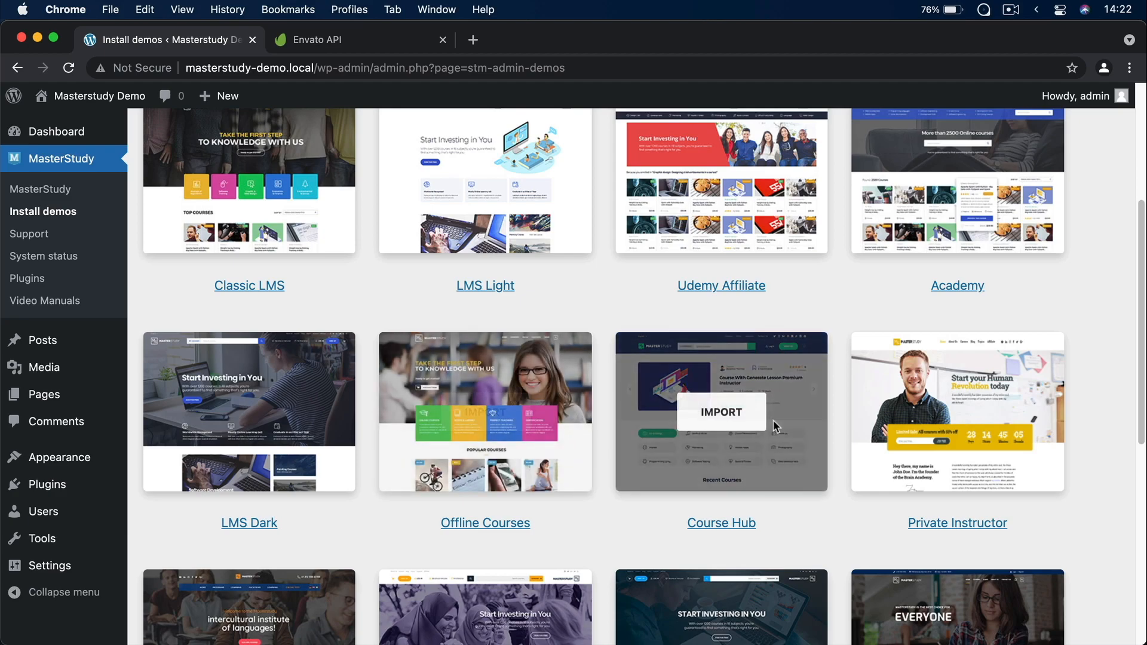
scroll(773, 421, "down", 3)
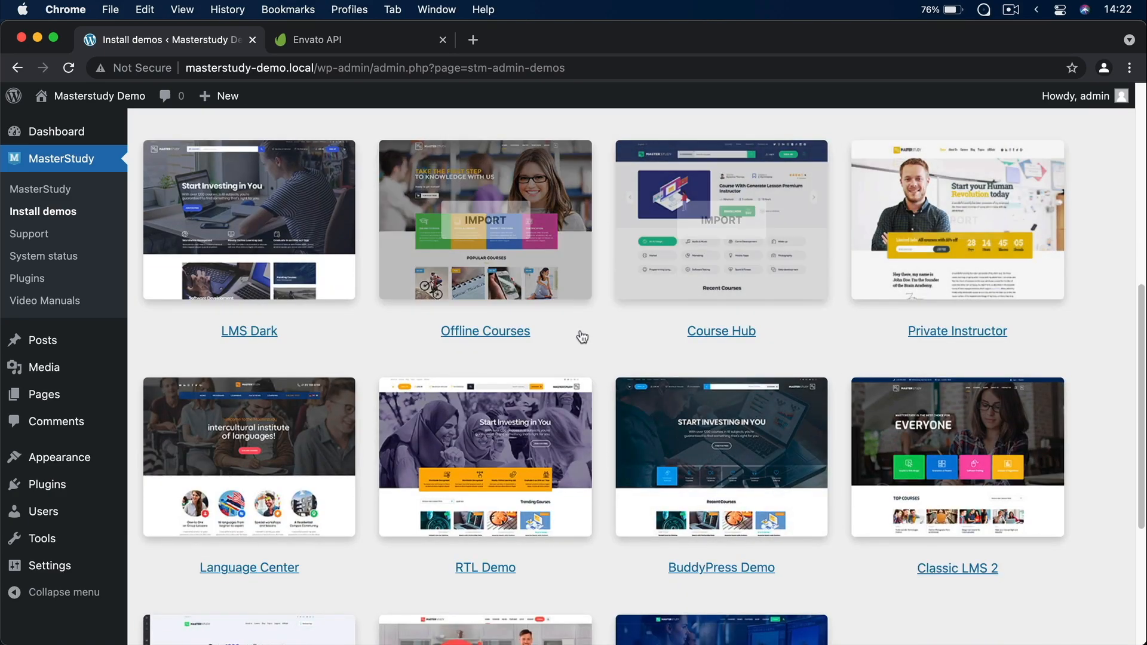
scroll(581, 335, "down", 2)
scroll(578, 329, "down", 2)
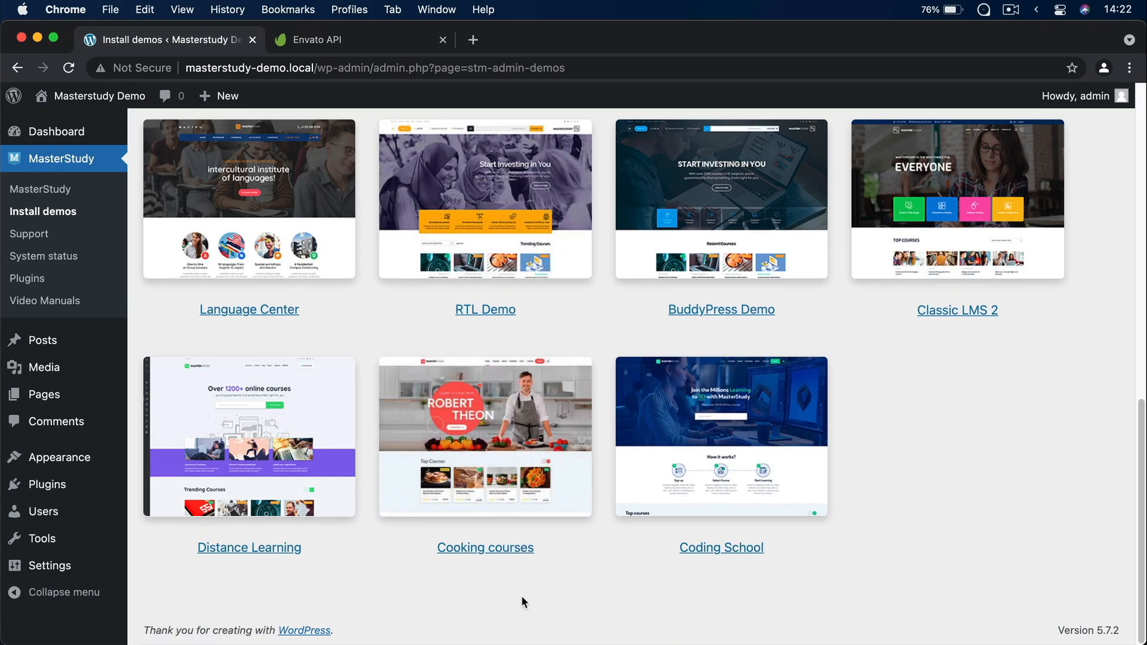
left_click(498, 450)
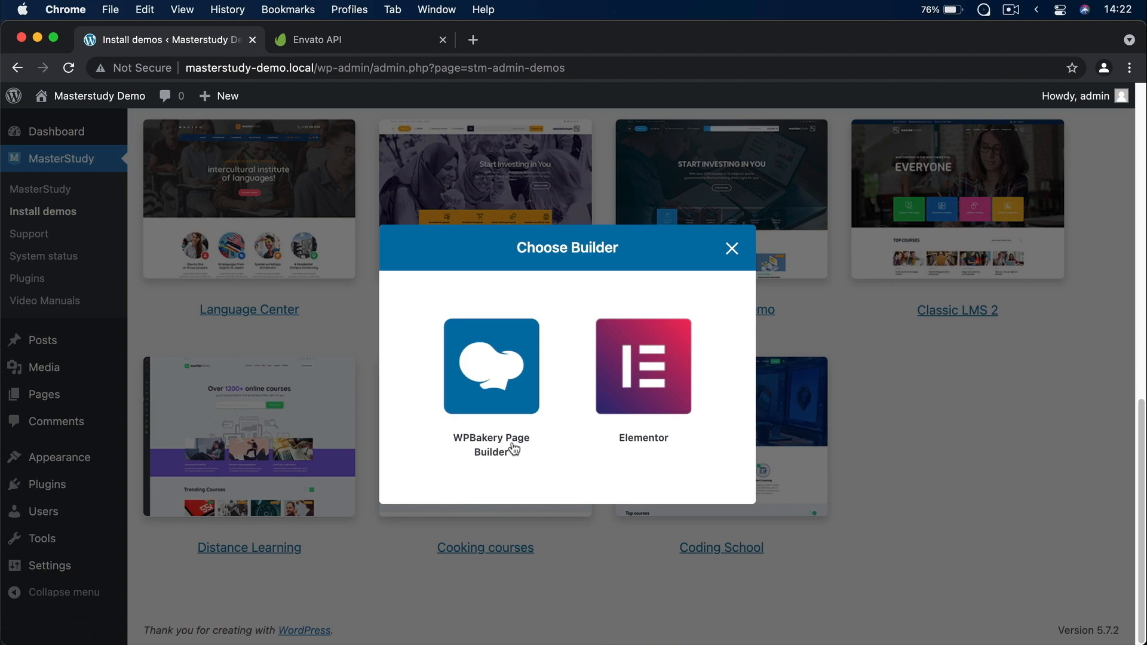
Step: Choose Elementor as the builder and run Setup Layout for the Cooking courses demo
left_click(654, 374)
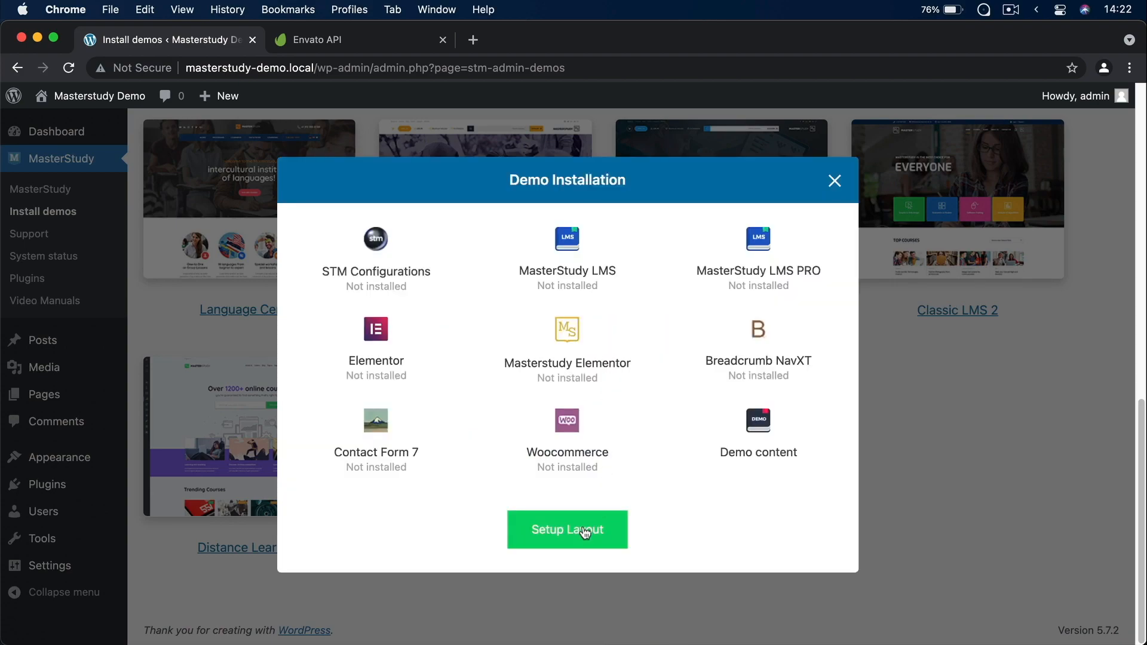
left_click(615, 538)
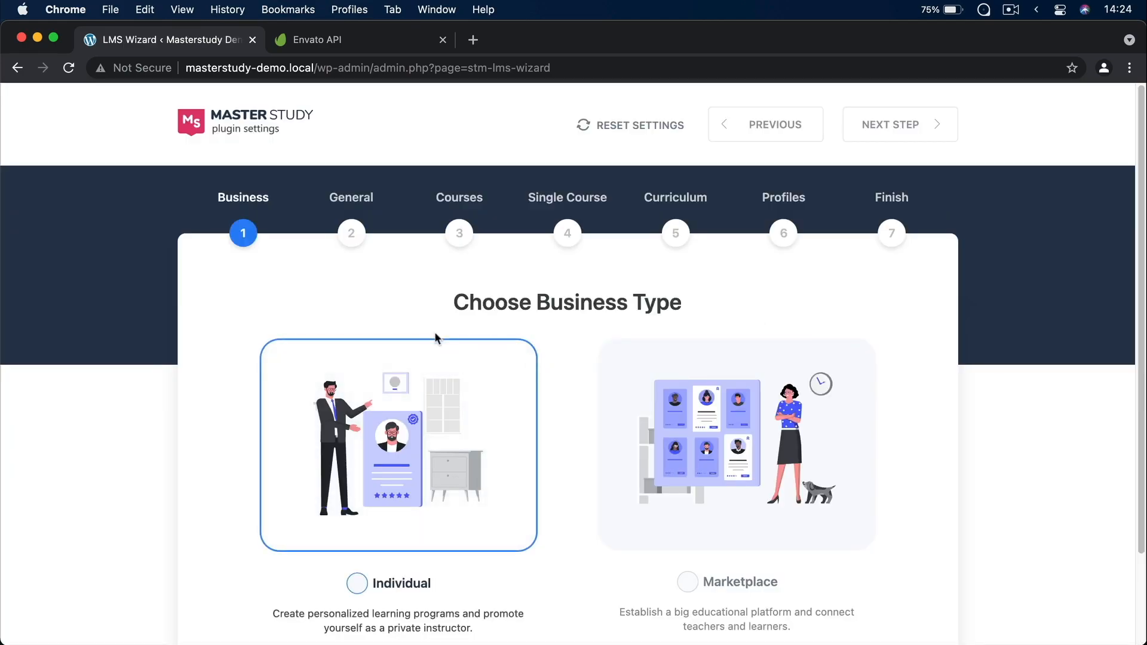
Step: Choose Marketplace as the business type and continue to the General step
scroll(580, 372, "down", 2)
scroll(581, 372, "down", 2)
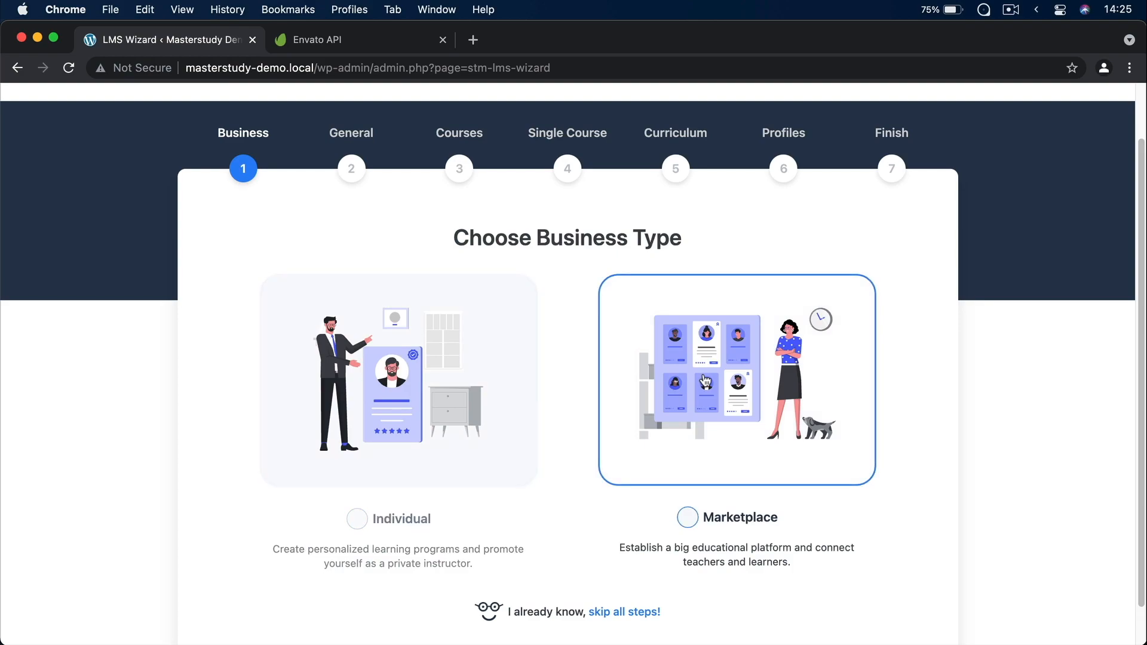
left_click(705, 381)
scroll(896, 179, "up", 1)
left_click(905, 124)
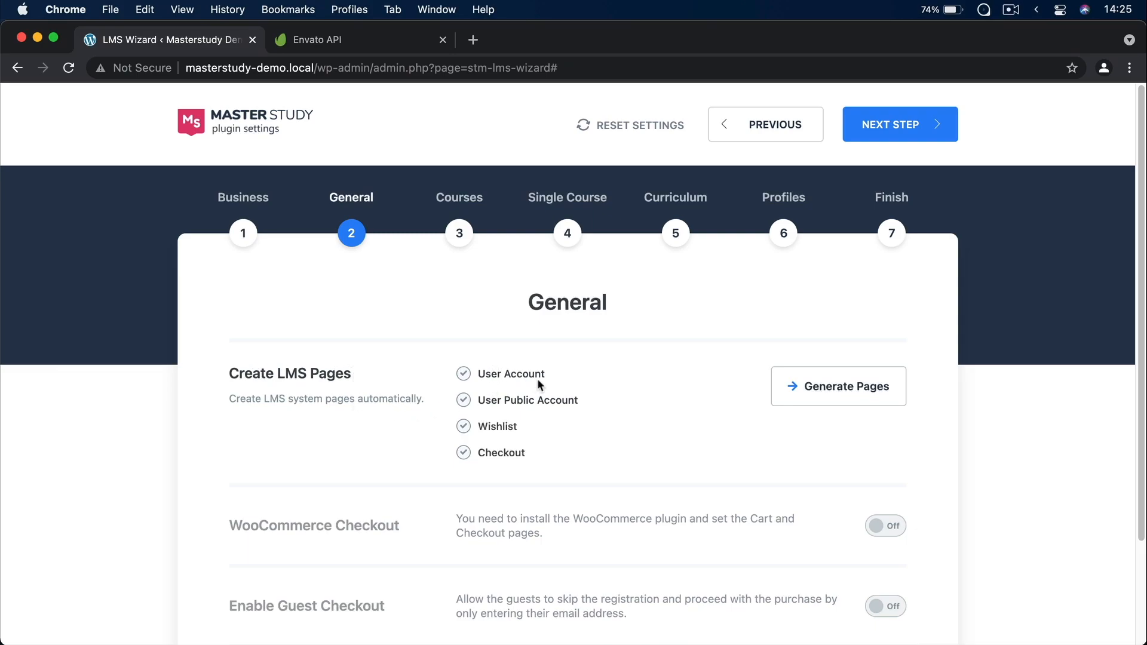
Step: Generate the LMS pages, switch WooCommerce Checkout on, and advance to the Courses step
left_click(855, 391)
scroll(720, 459, "down", 3)
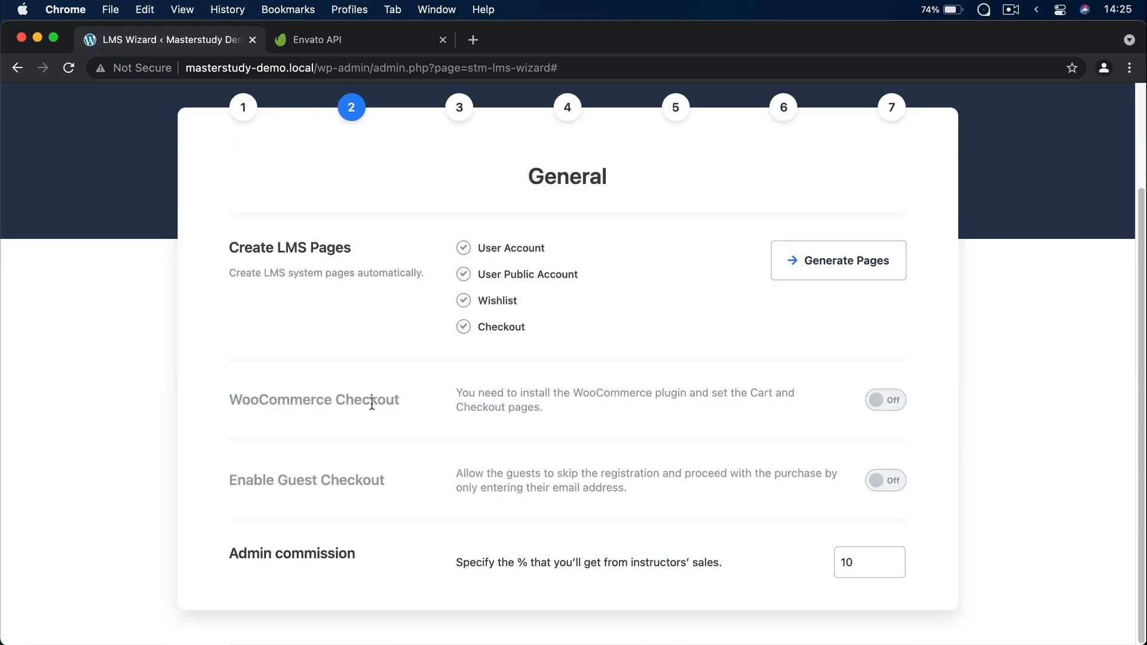
left_click(883, 403)
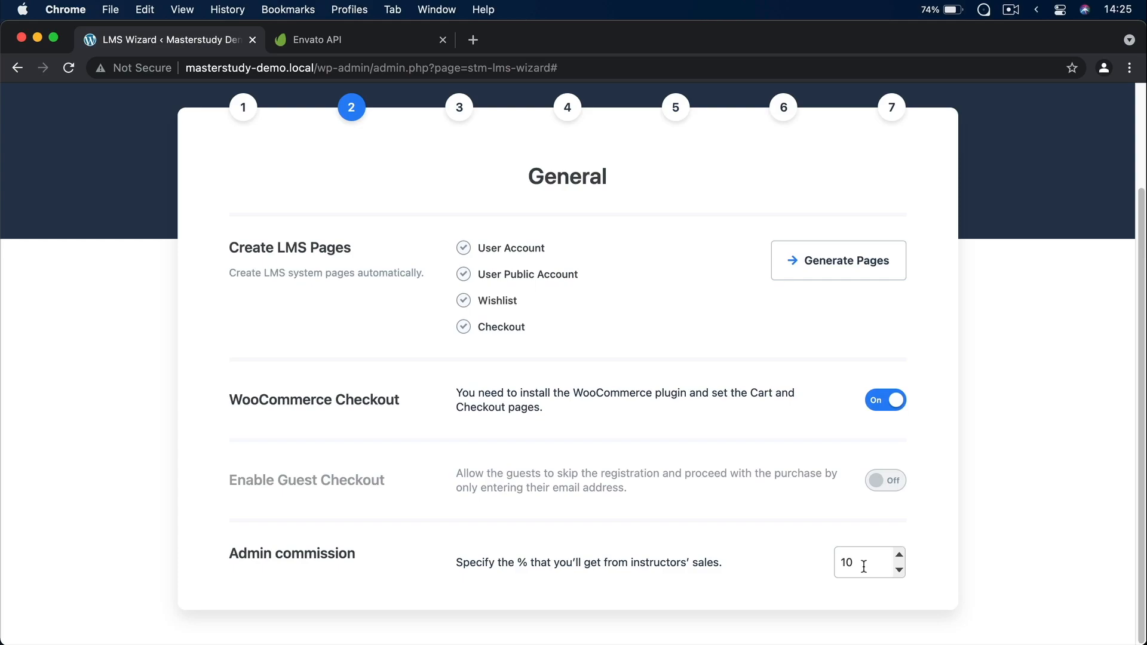
scroll(864, 566, "up", 3)
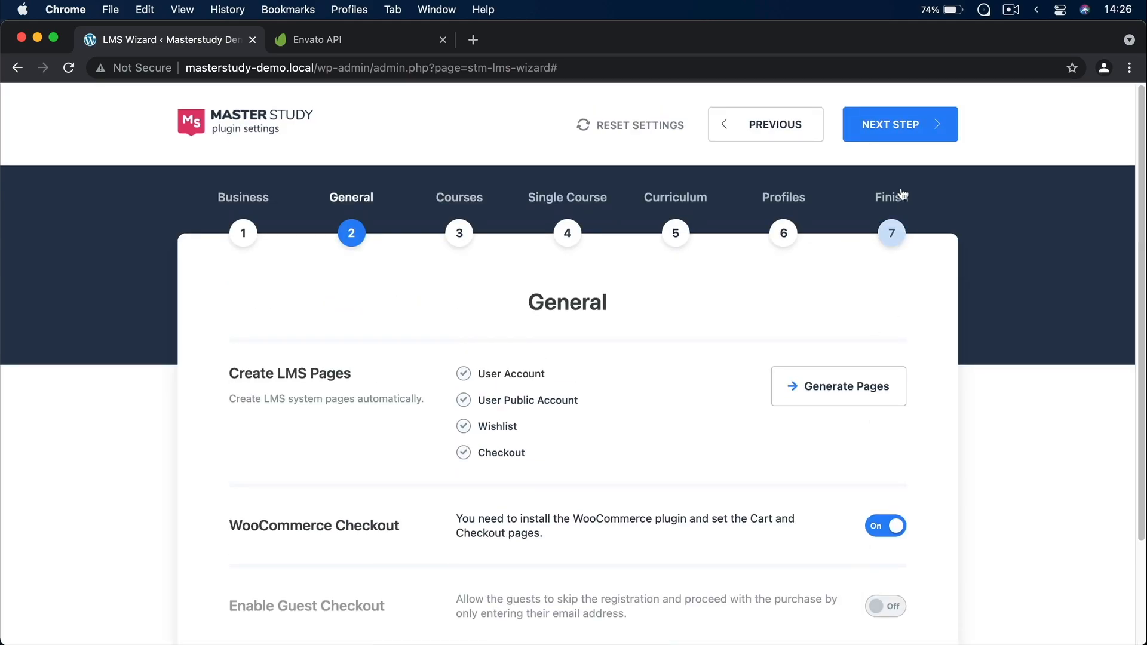
left_click(893, 126)
Step: Generate the courses page in List View with the courses filter turned on, keeping 12 per page
left_click(798, 399)
scroll(650, 391, "down", 3)
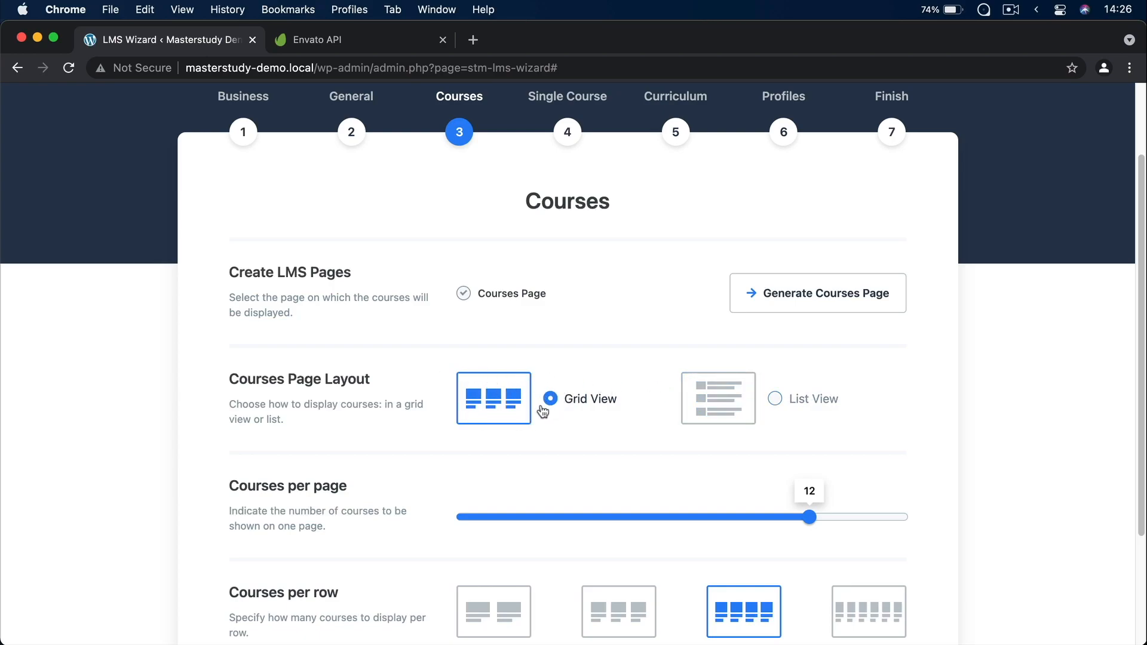
left_click(738, 410)
scroll(621, 368, "down", 3)
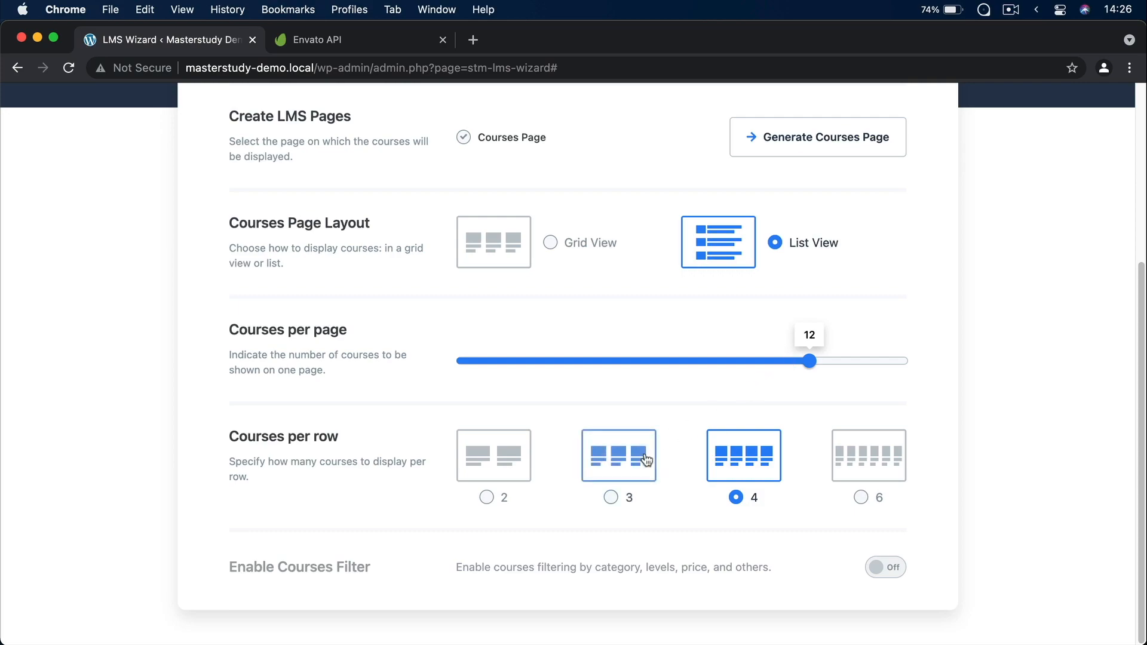
left_click(882, 569)
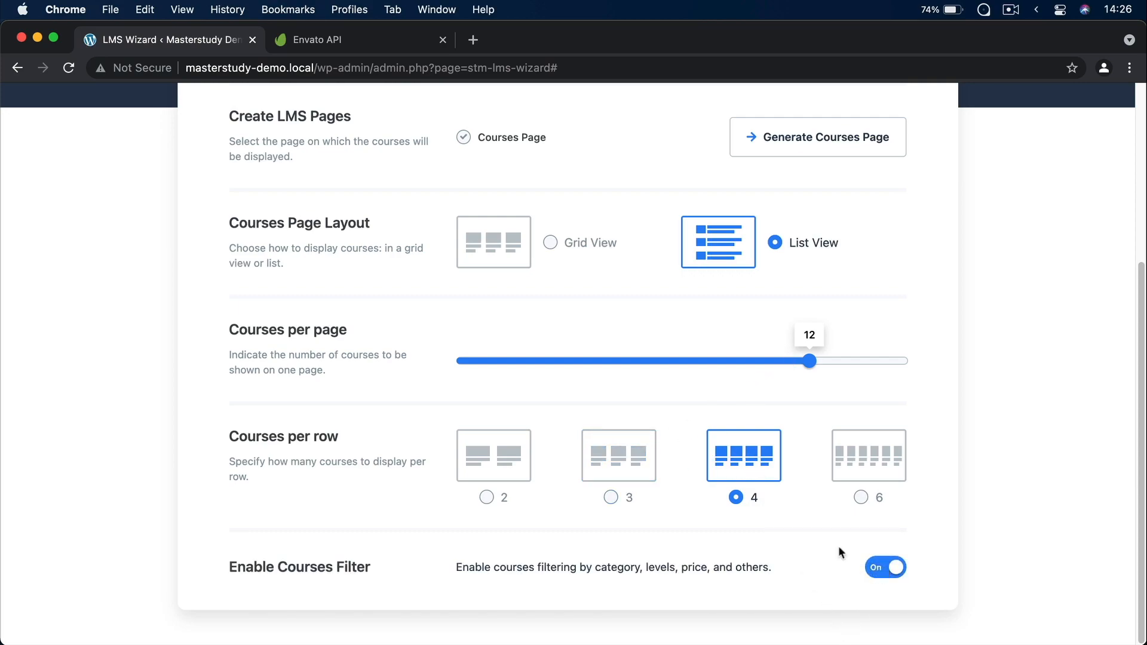
scroll(710, 478, "up", 5)
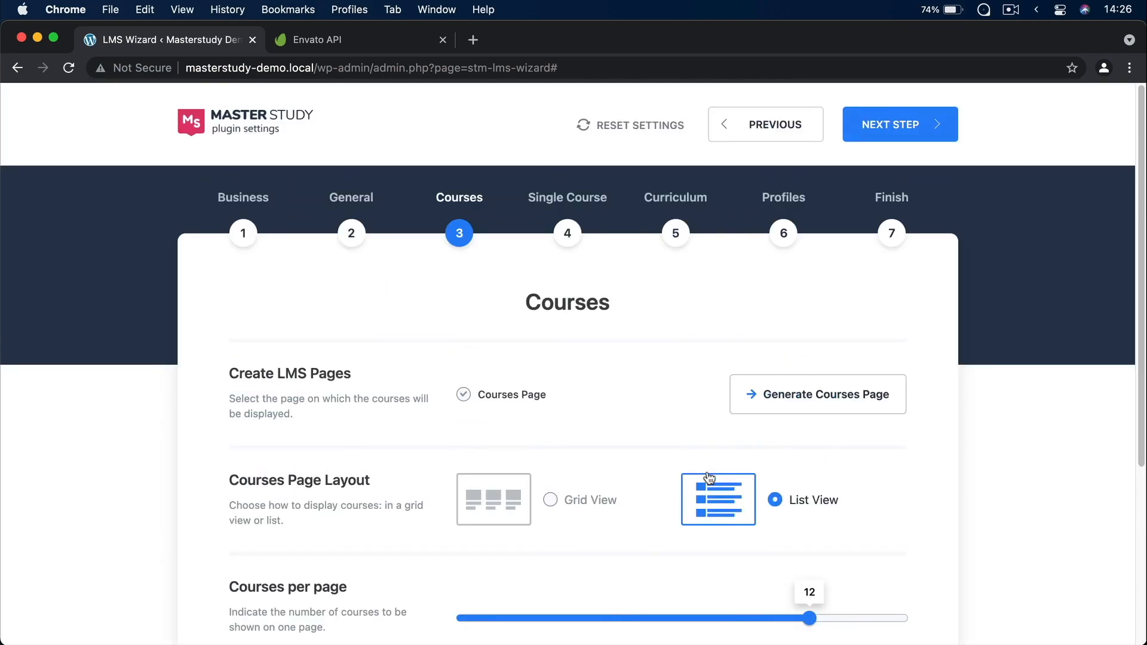
left_click(907, 124)
Step: Keep the default Single Course, Curriculum and Profiles settings through to the Congratulations page
scroll(685, 267, "down", 1)
scroll(684, 273, "down", 2)
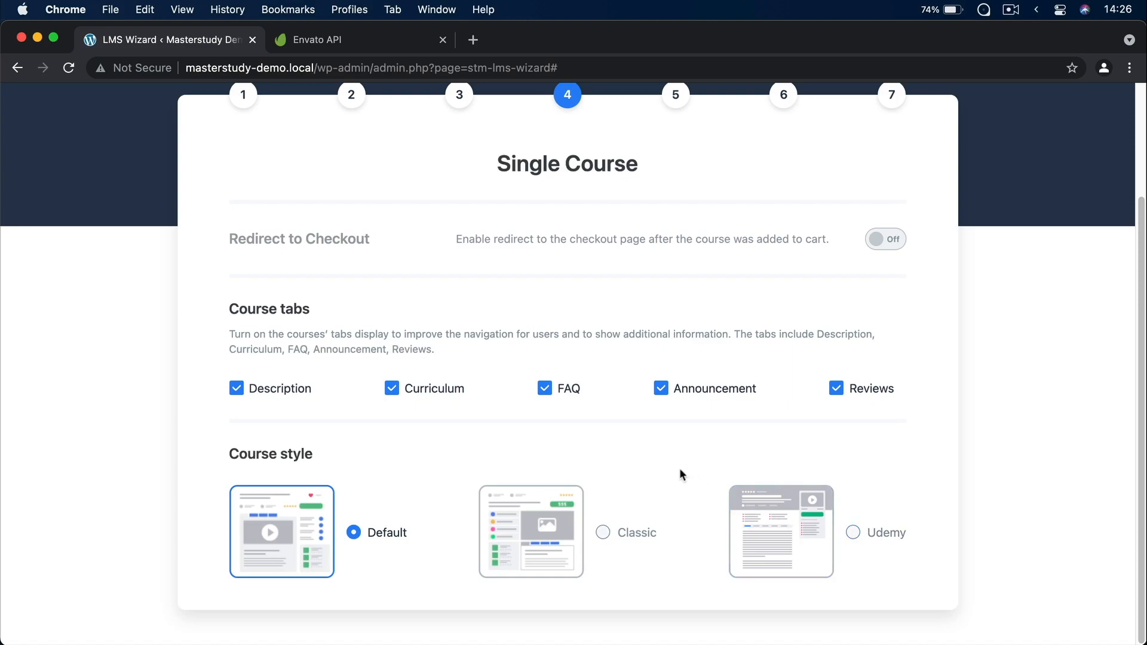
scroll(384, 476, "up", 3)
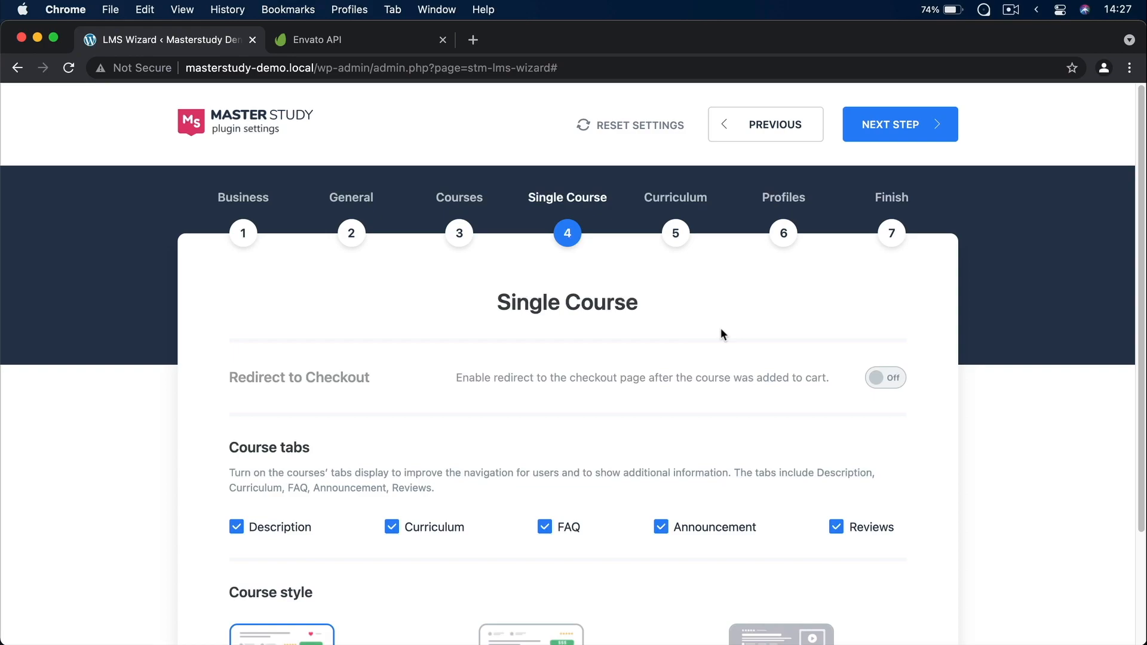
left_click(901, 132)
scroll(783, 342, "down", 1)
scroll(784, 338, "down", 3)
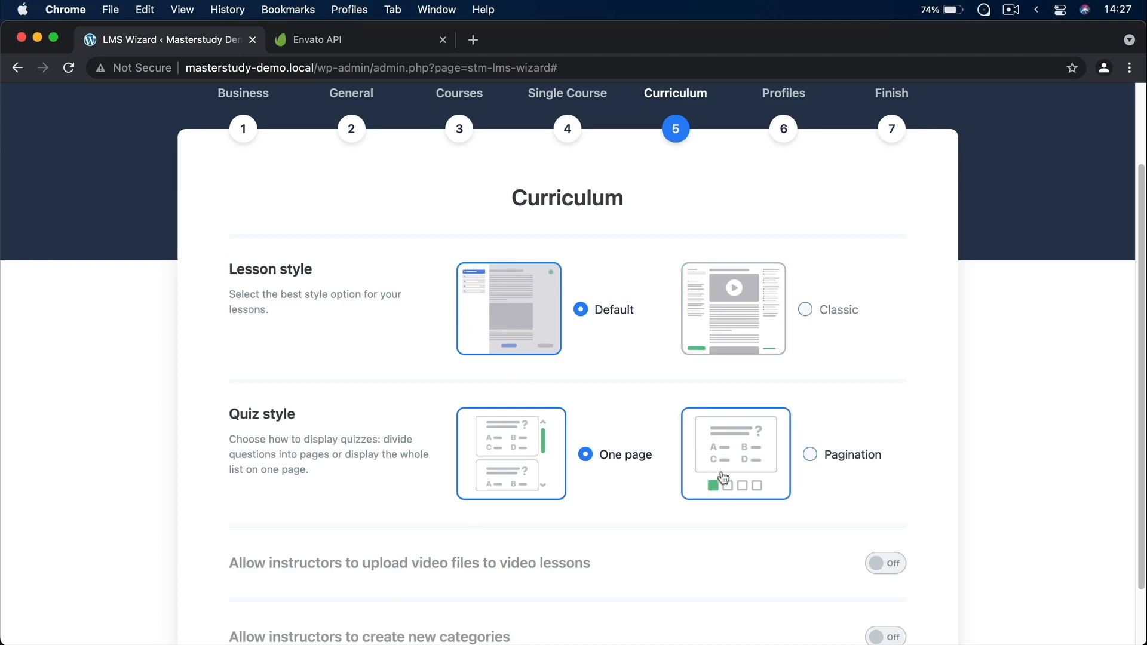
scroll(734, 407, "up", 3)
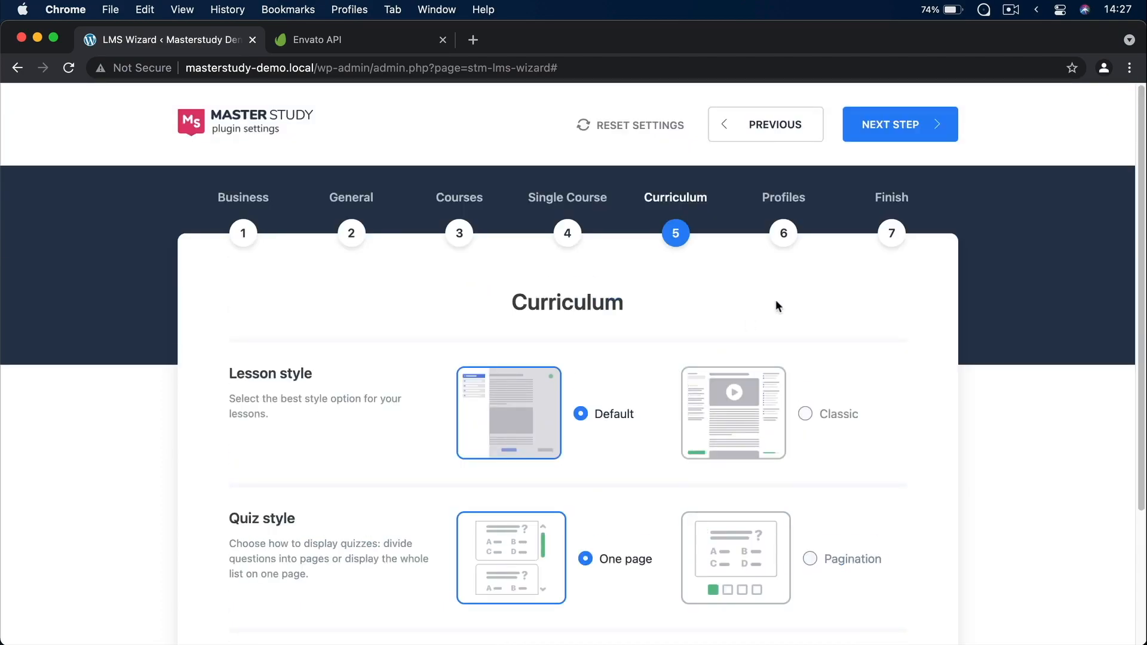
left_click(935, 127)
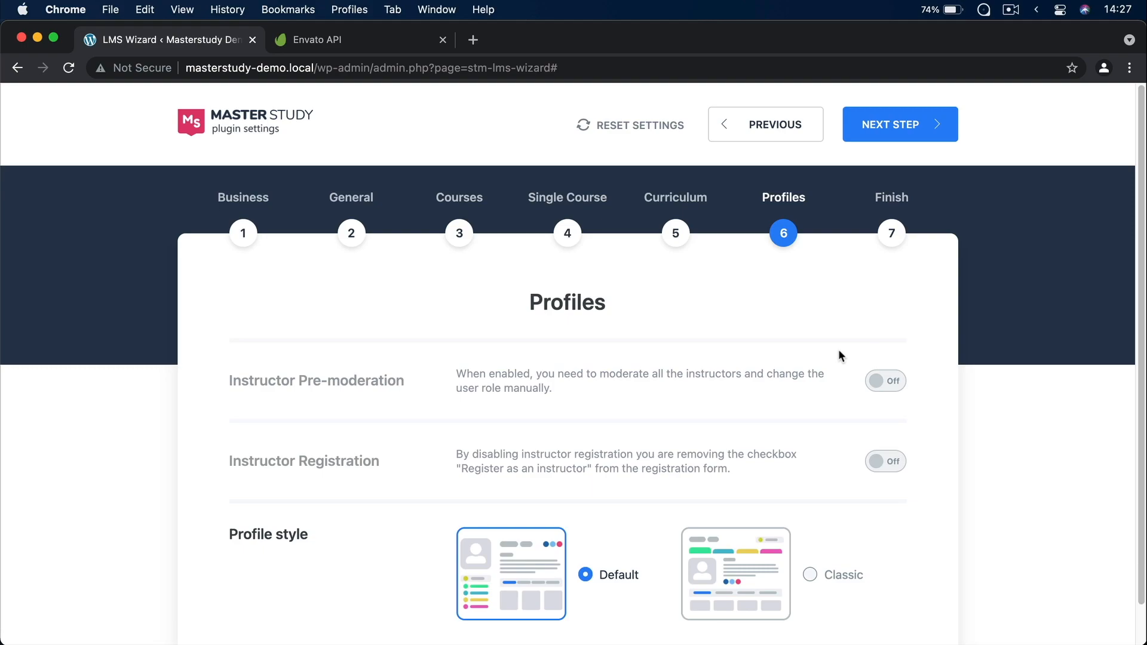
scroll(838, 356, "down", 1)
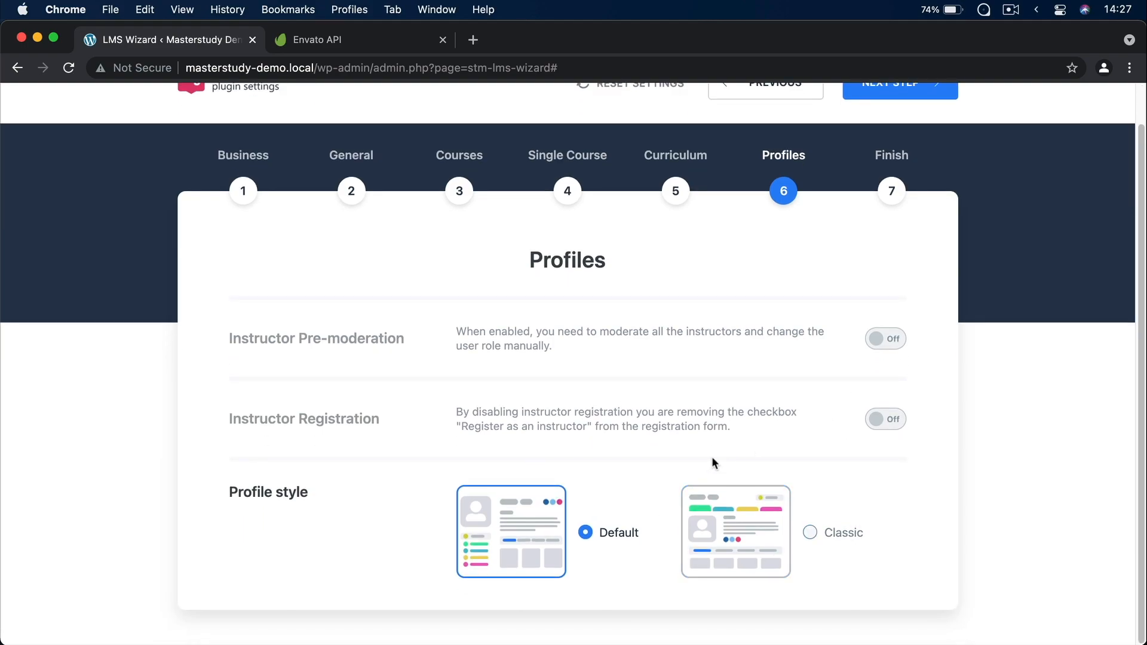
scroll(714, 451, "up", 1)
left_click(912, 124)
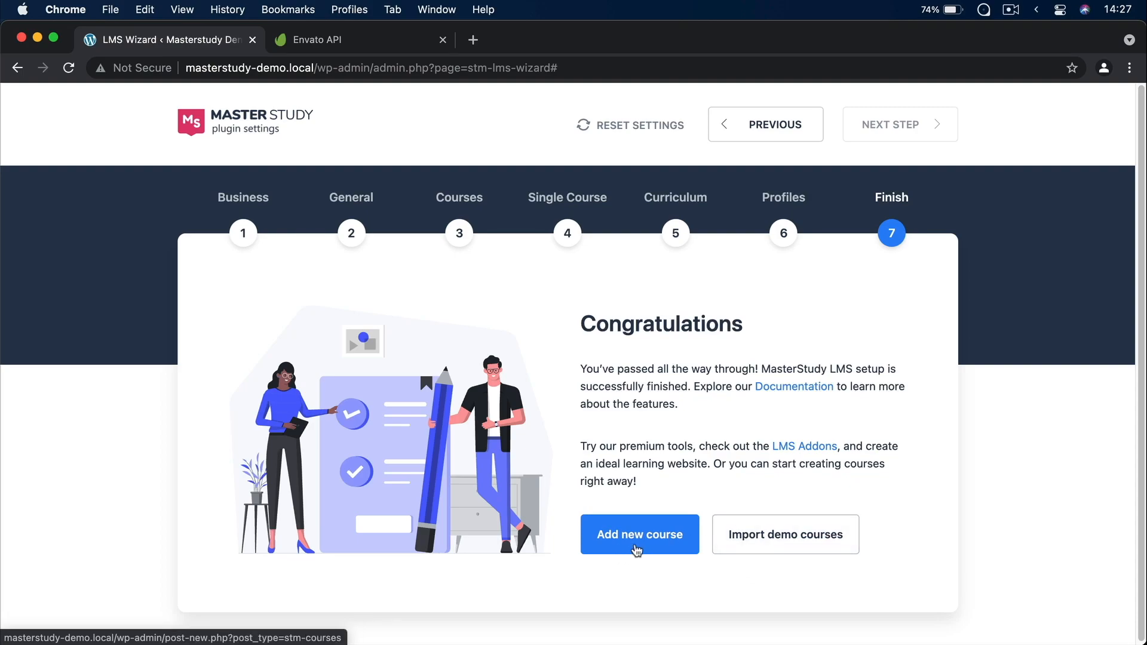
Step: Import the demo questions, quizzes, lessons and courses, then save the LMS settings
left_click(805, 540)
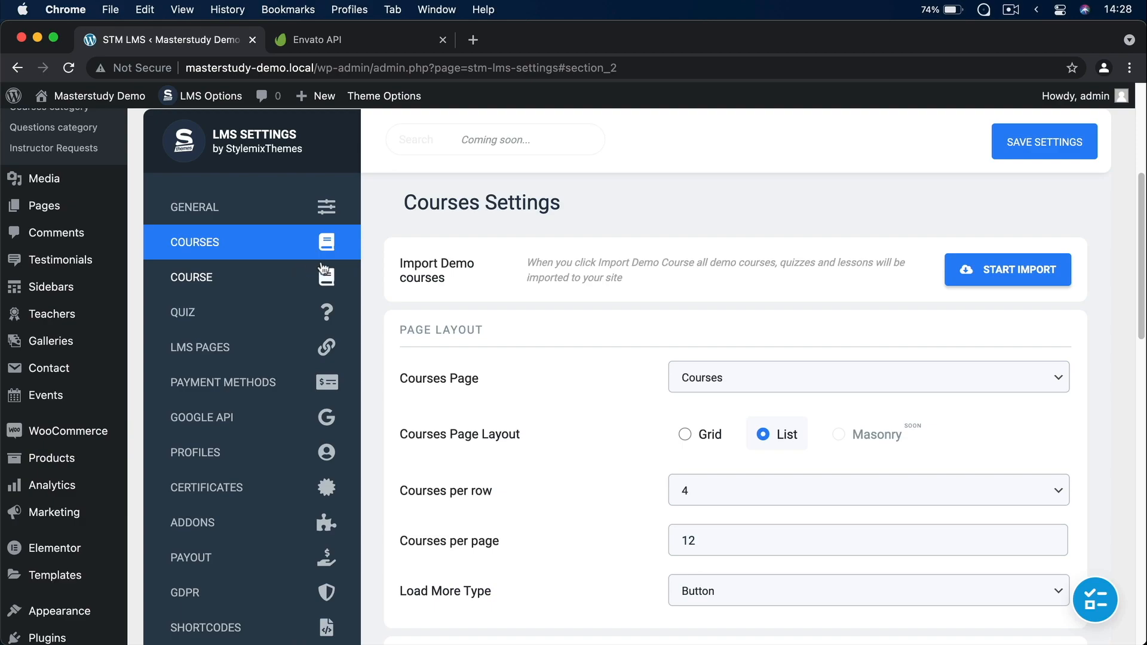
left_click(1040, 278)
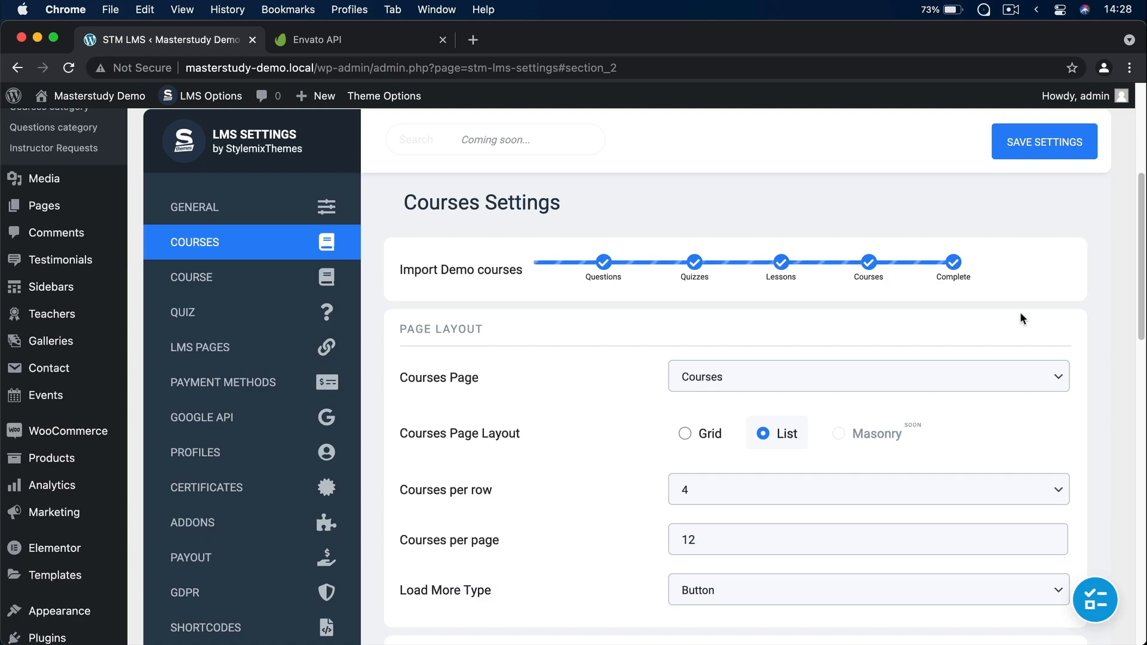
left_click(1045, 148)
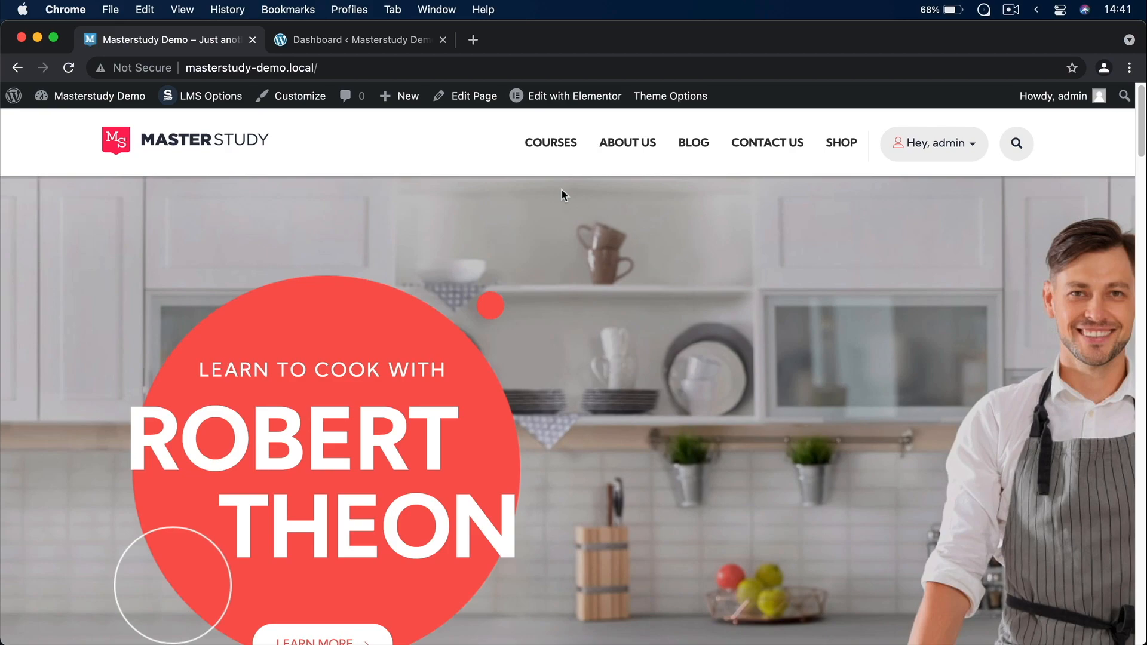
Step: Open the STM LMS Courses admin list showing all 29 published courses
left_click(394, 41)
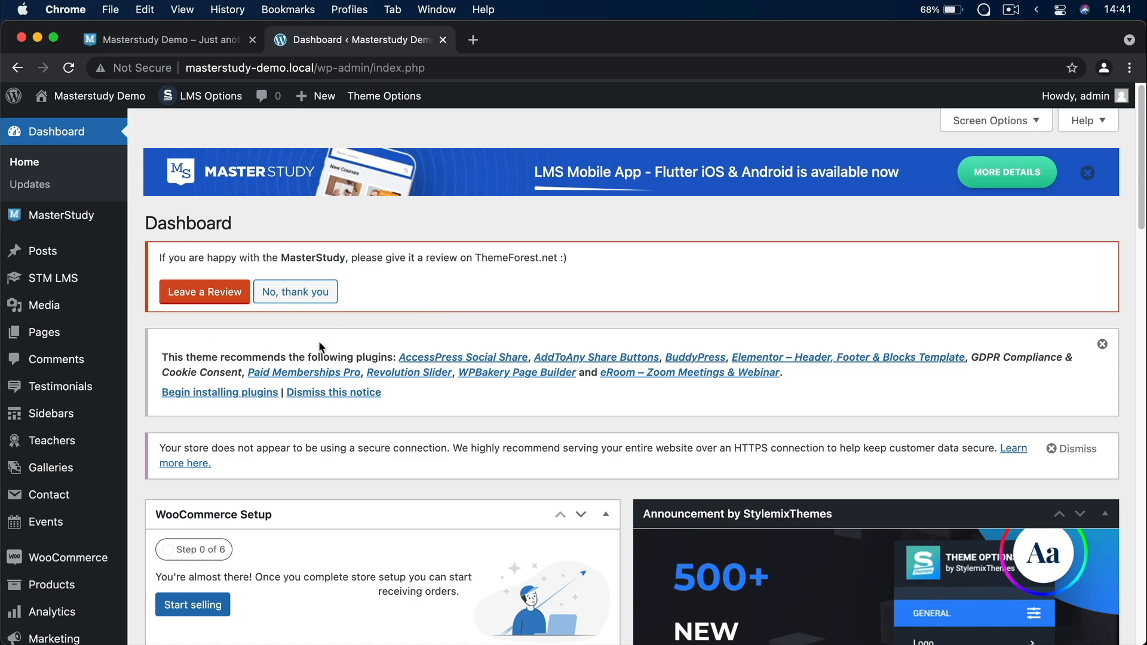
left_click(66, 279)
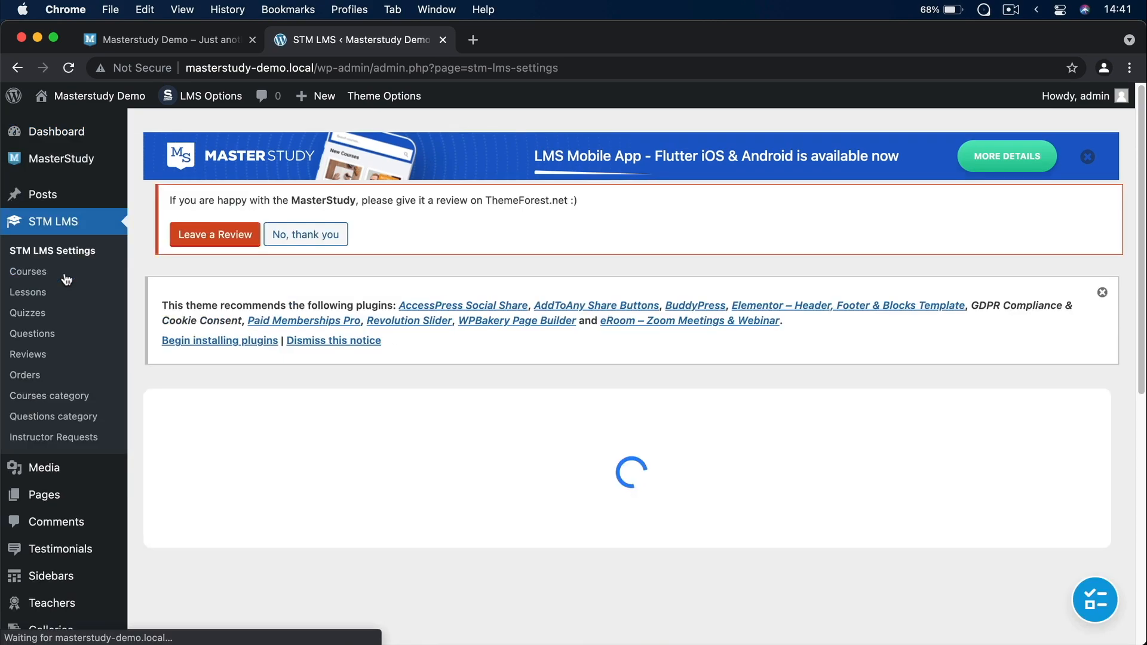
left_click(17, 276)
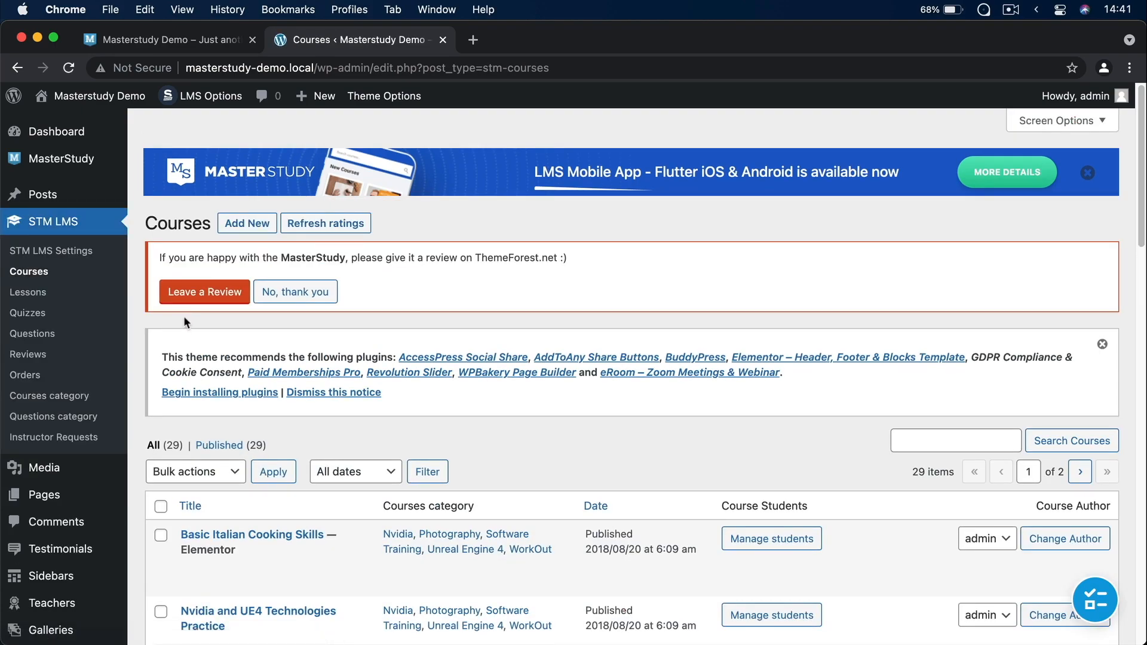
scroll(581, 392, "down", 5)
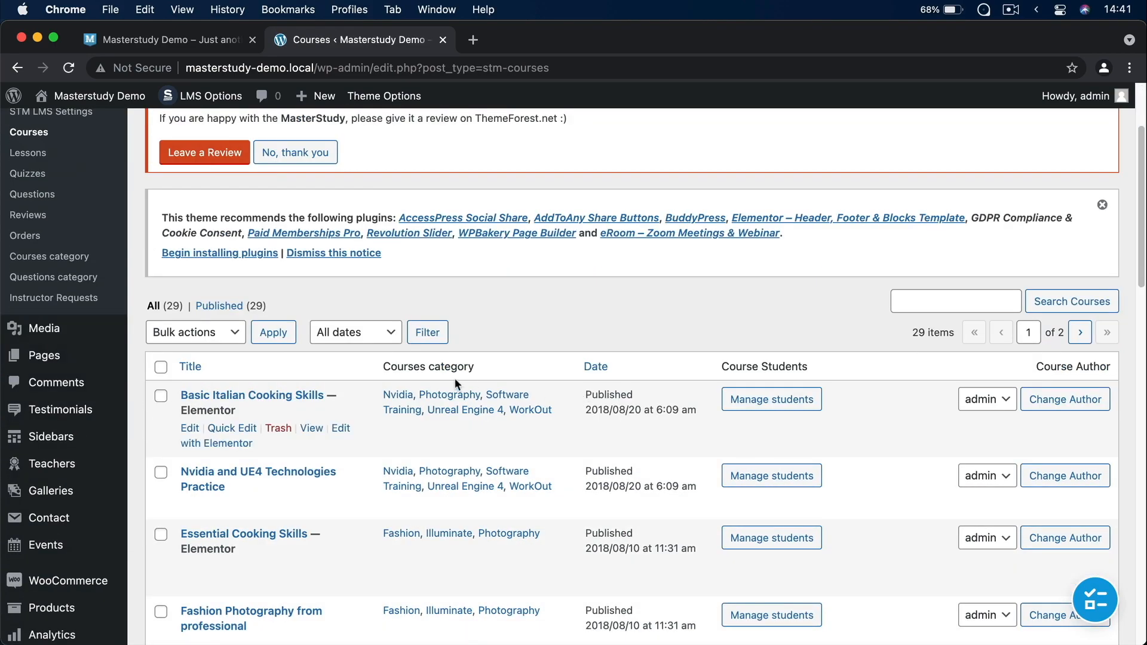
scroll(454, 378, "up", 5)
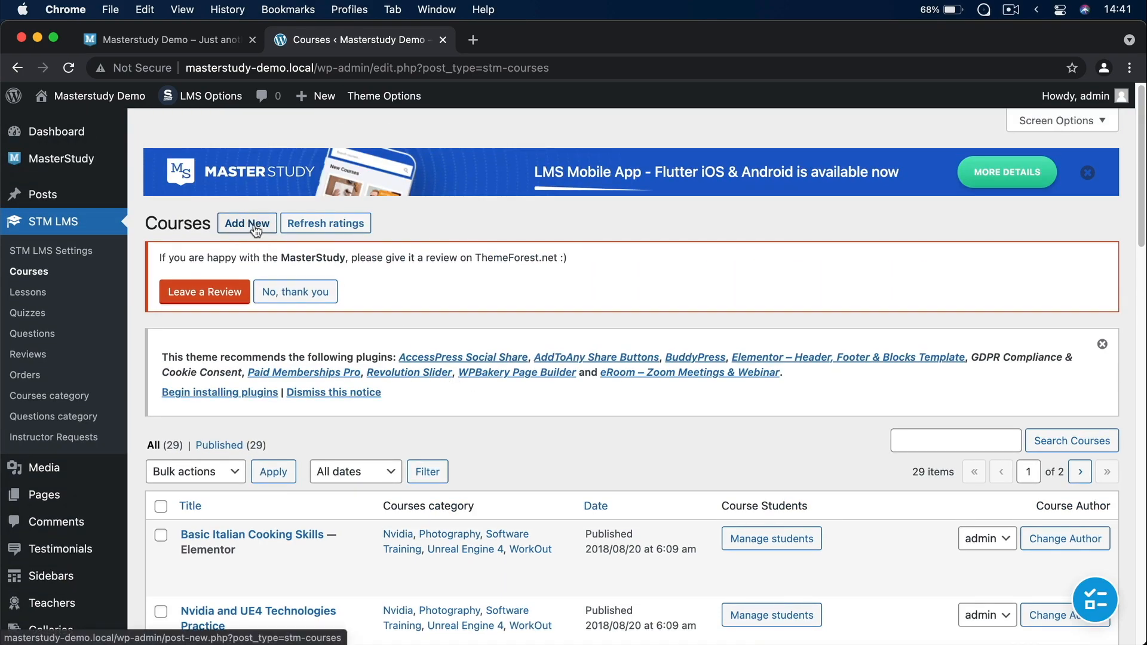
Step: Start a new front-end course from the admin's account page
left_click(203, 41)
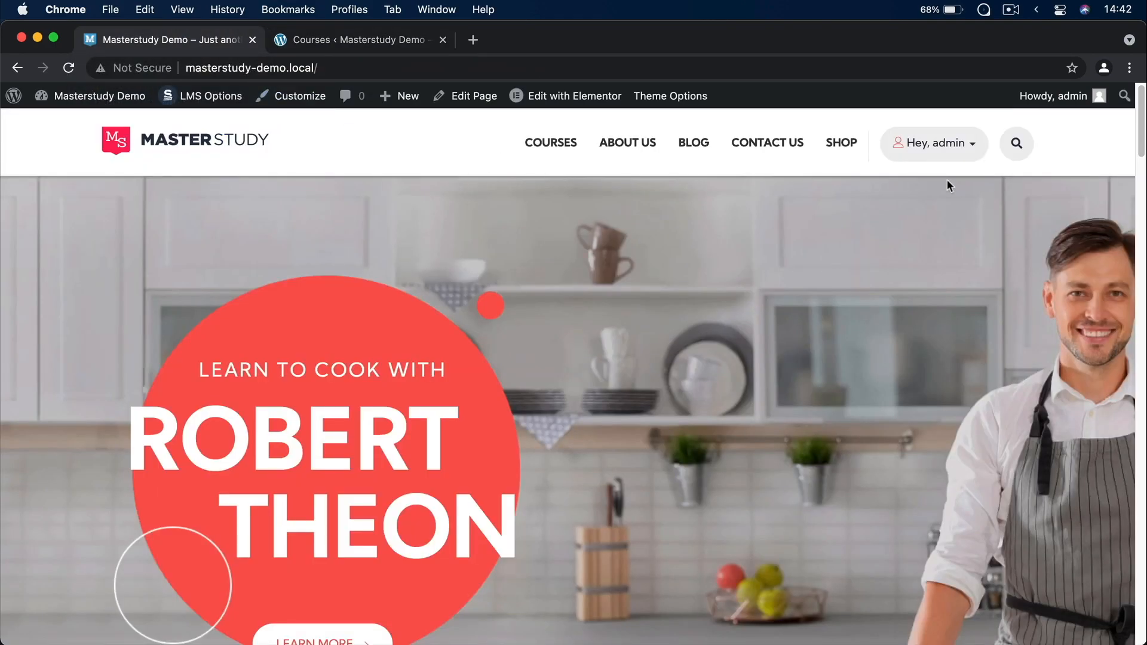
left_click(956, 149)
left_click(932, 171)
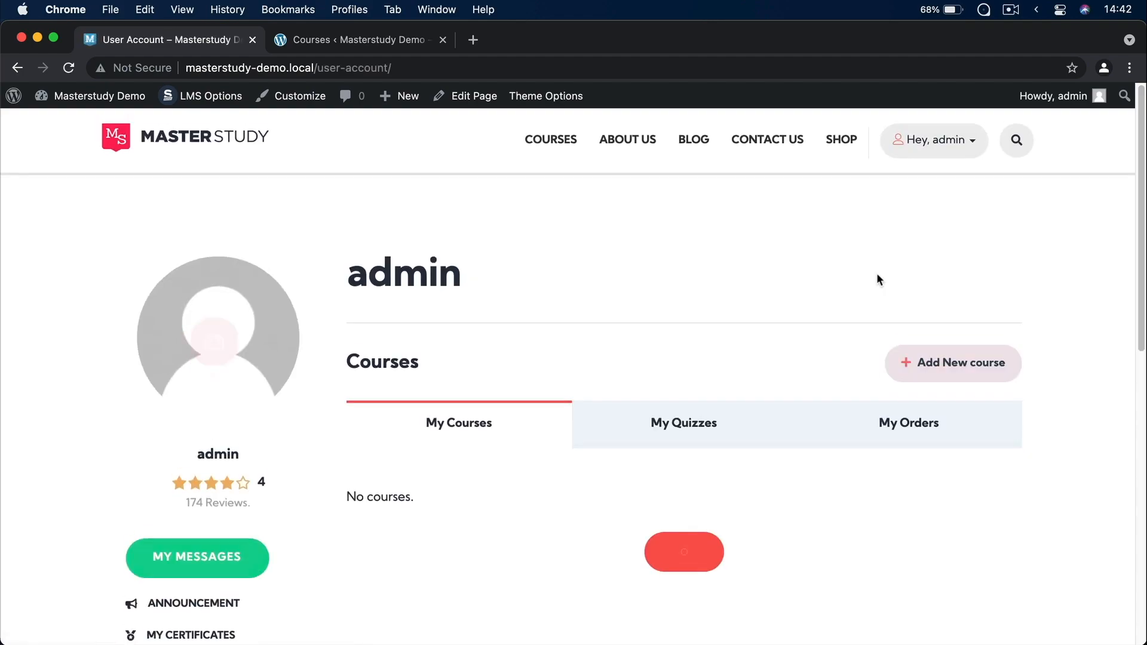
left_click(911, 375)
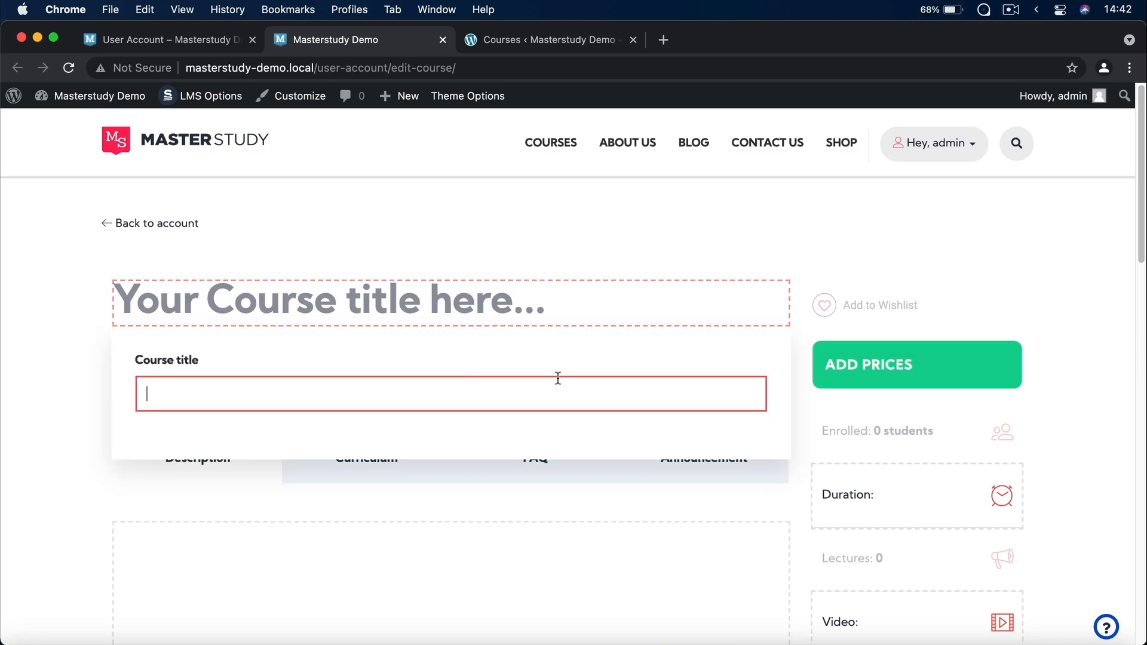
Step: Set the new course's category to Photography
left_click(309, 371)
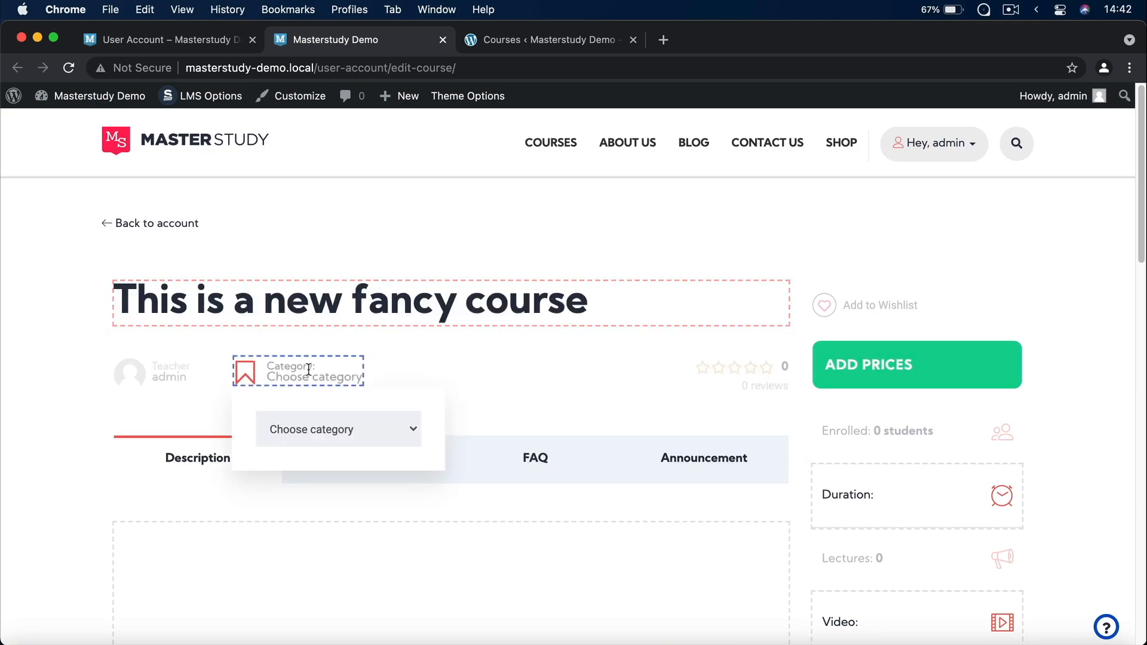
left_click(331, 418)
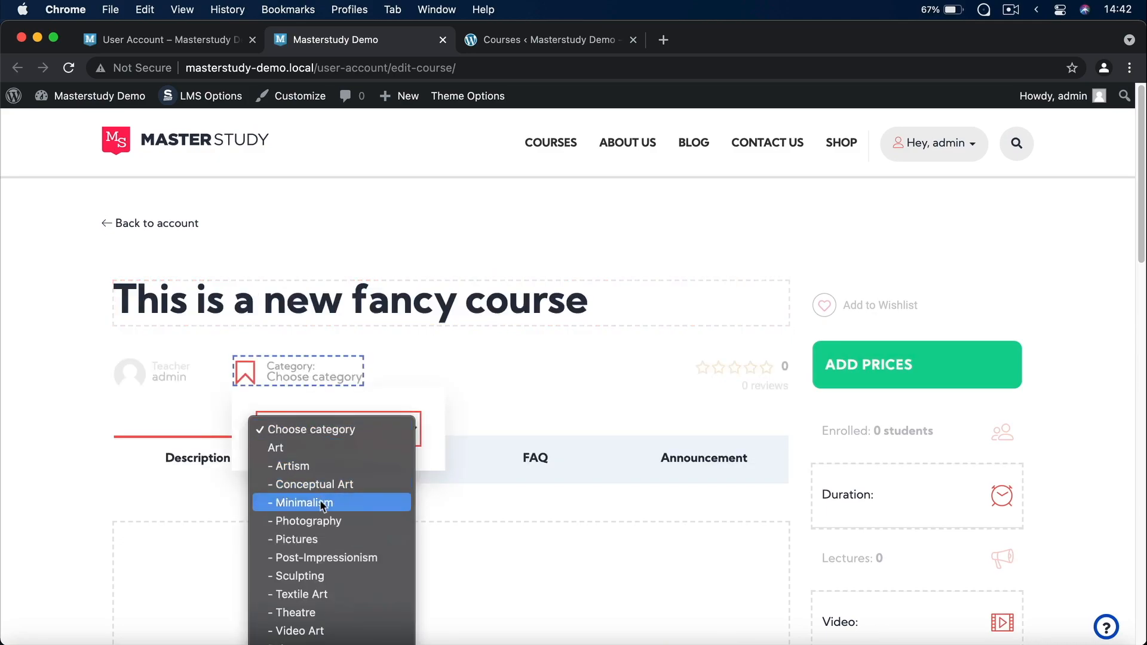
left_click(327, 521)
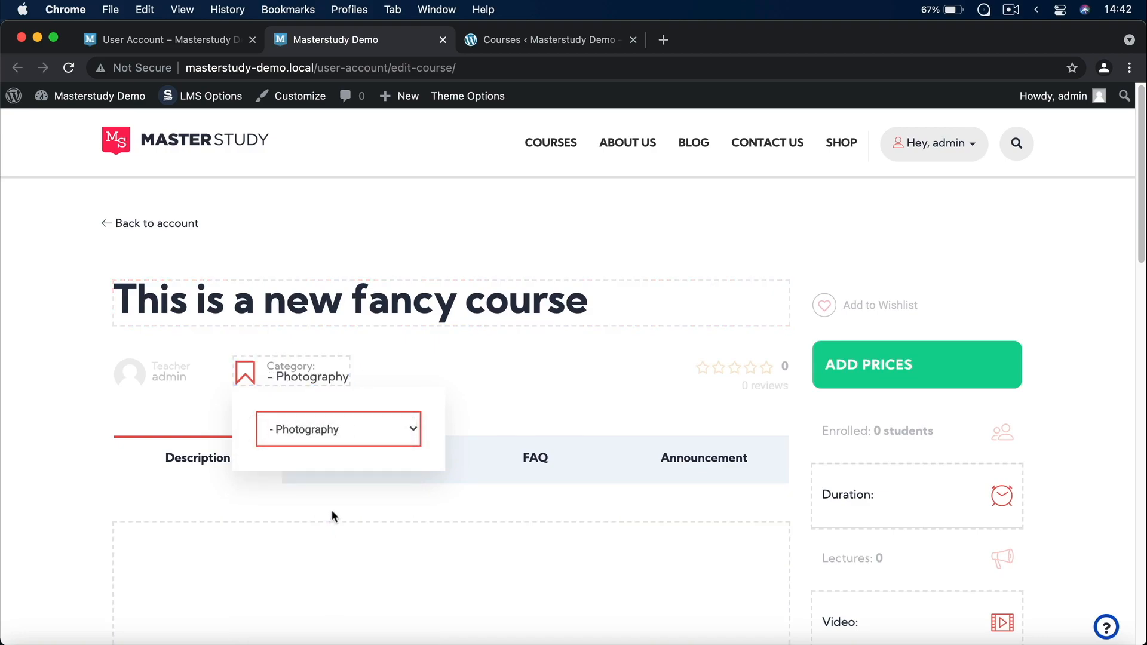
left_click(517, 399)
Step: Add an empty Course materials #1 entry to the course, leaving its file title blank
scroll(518, 399, "down", 5)
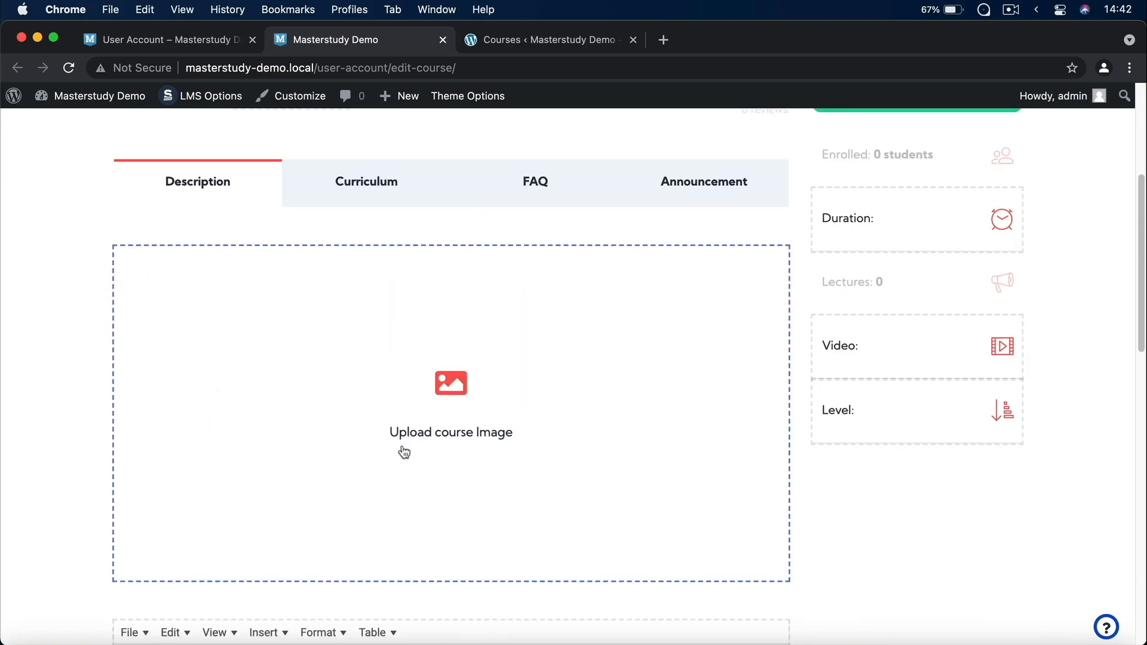
scroll(394, 359, "down", 8)
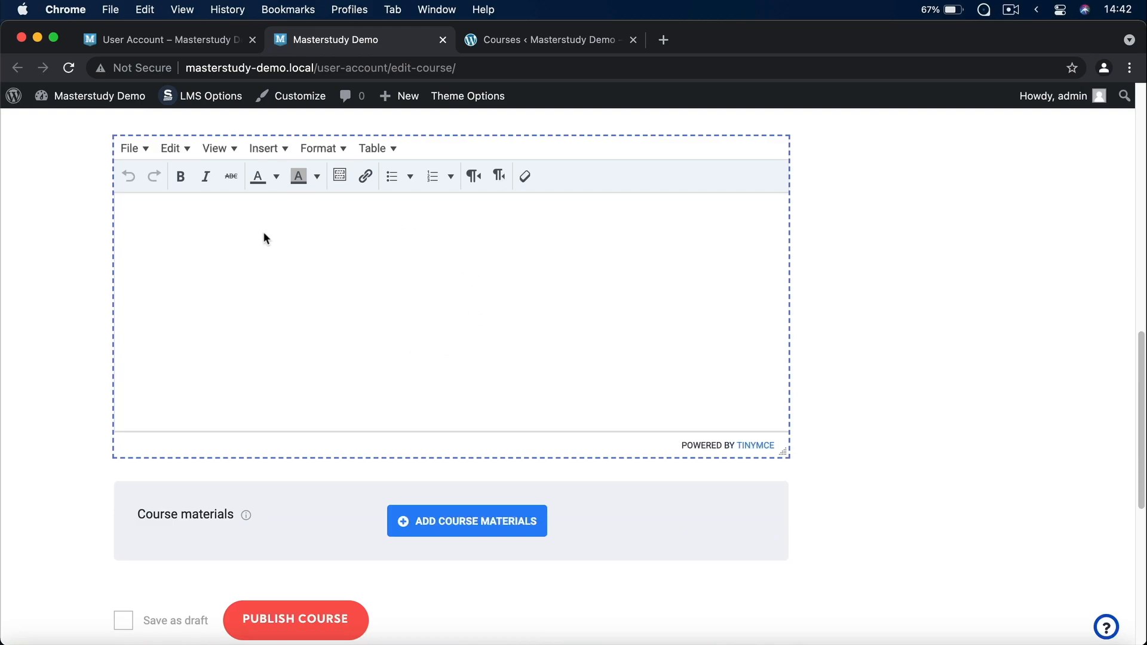
scroll(400, 341, "down", 4)
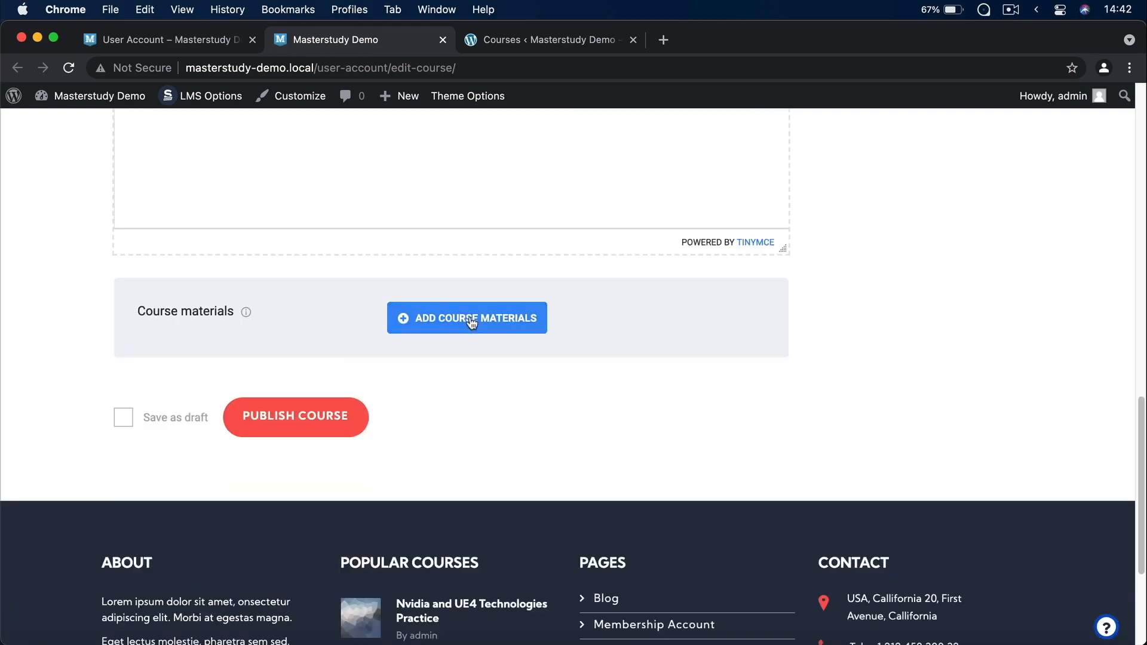
left_click(488, 323)
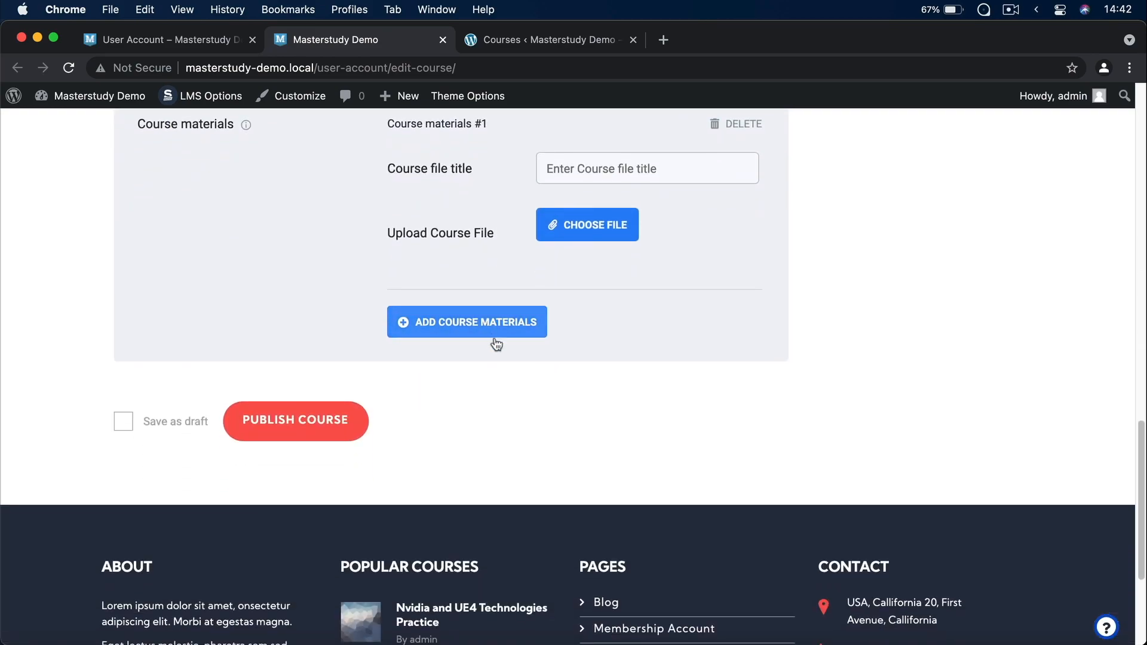
scroll(495, 334, "up", 2)
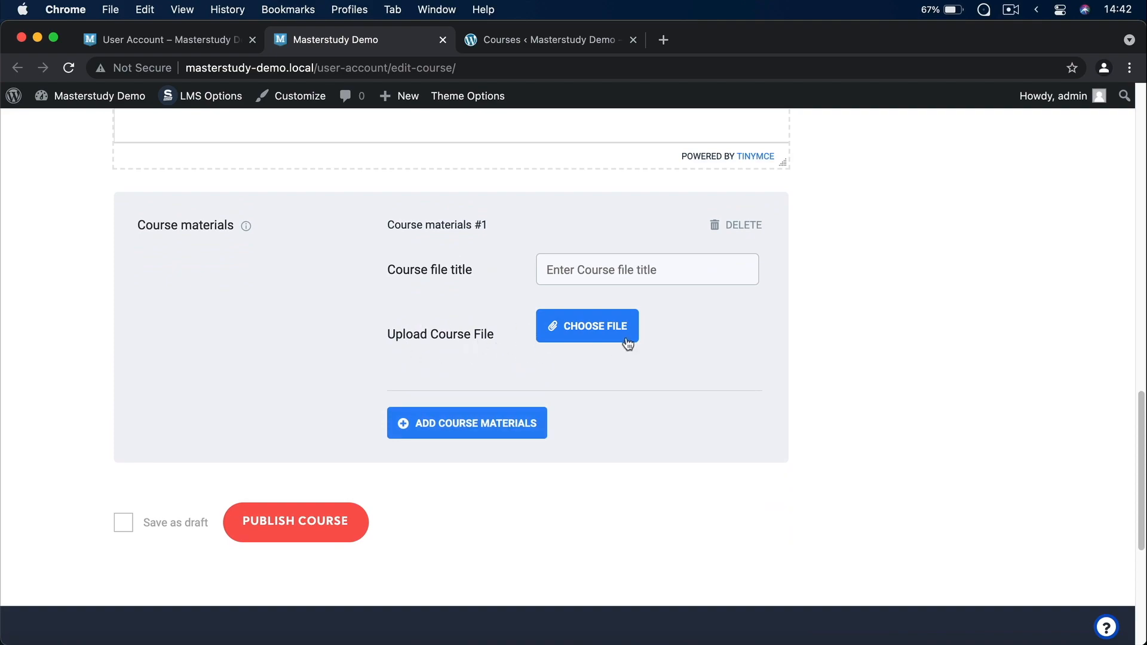
left_click(554, 271)
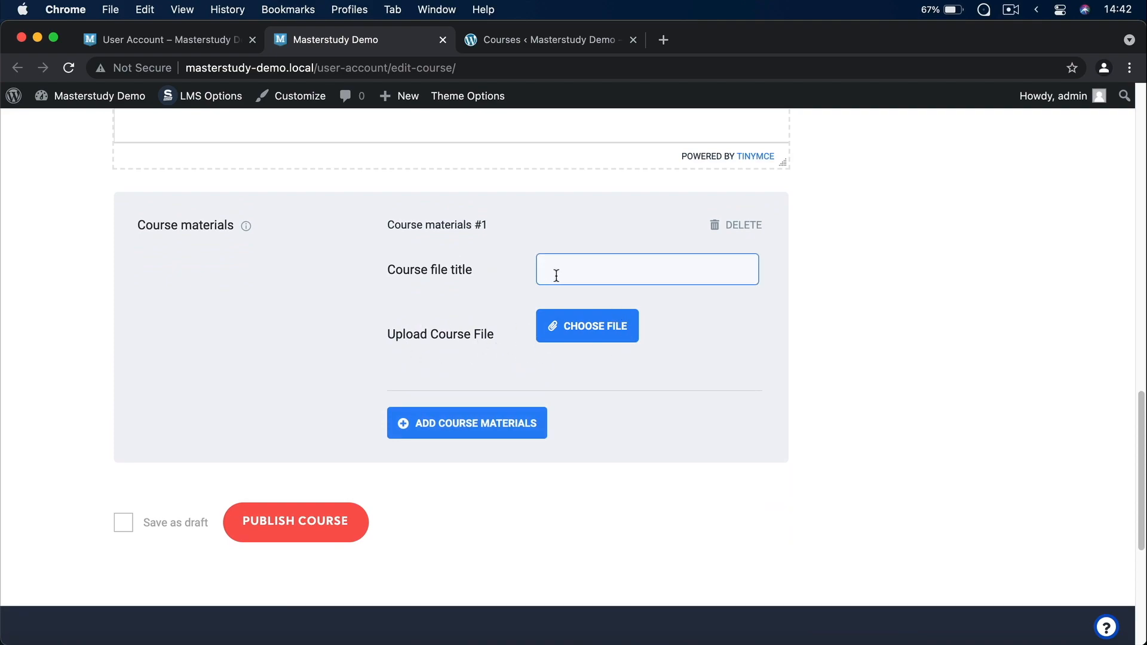
left_click(478, 291)
Step: Bring up the course's Curriculum tab with Section 1
scroll(477, 290, "up", 9)
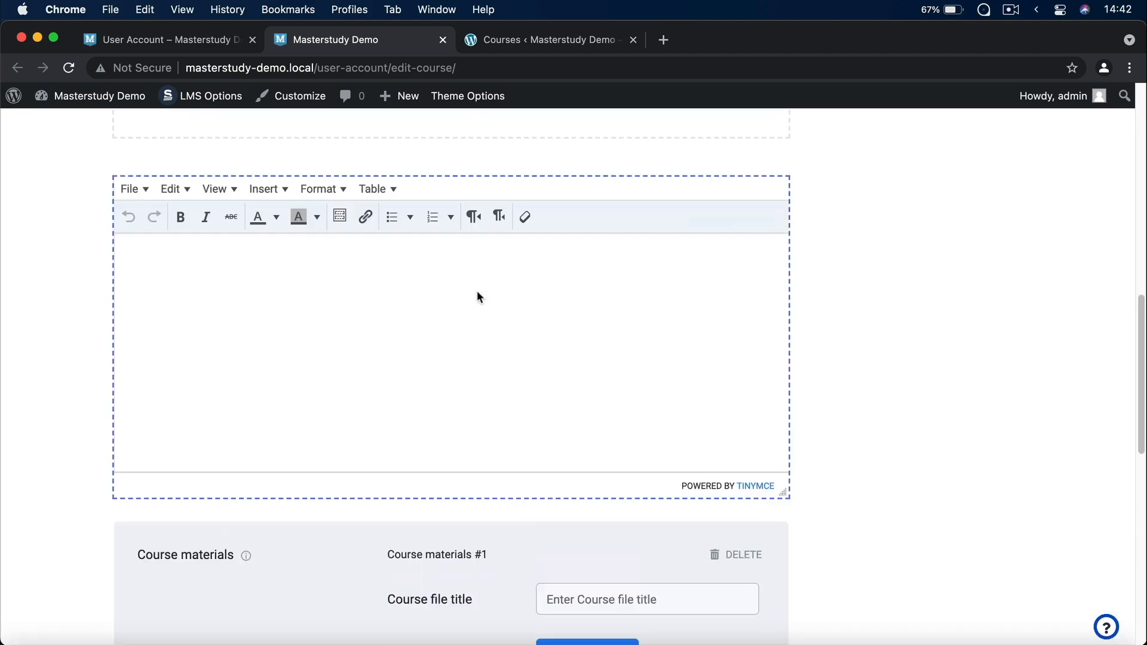
scroll(477, 291, "up", 5)
left_click(371, 279)
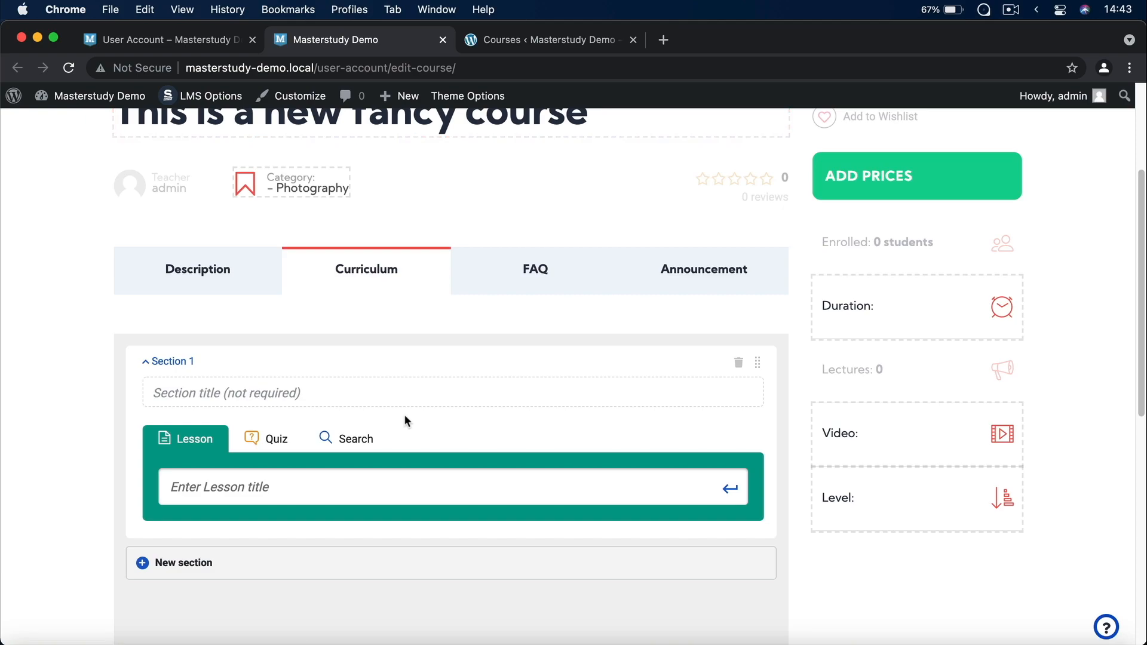
Step: Title the first curriculum section 'Introduction'
scroll(403, 421, "down", 2)
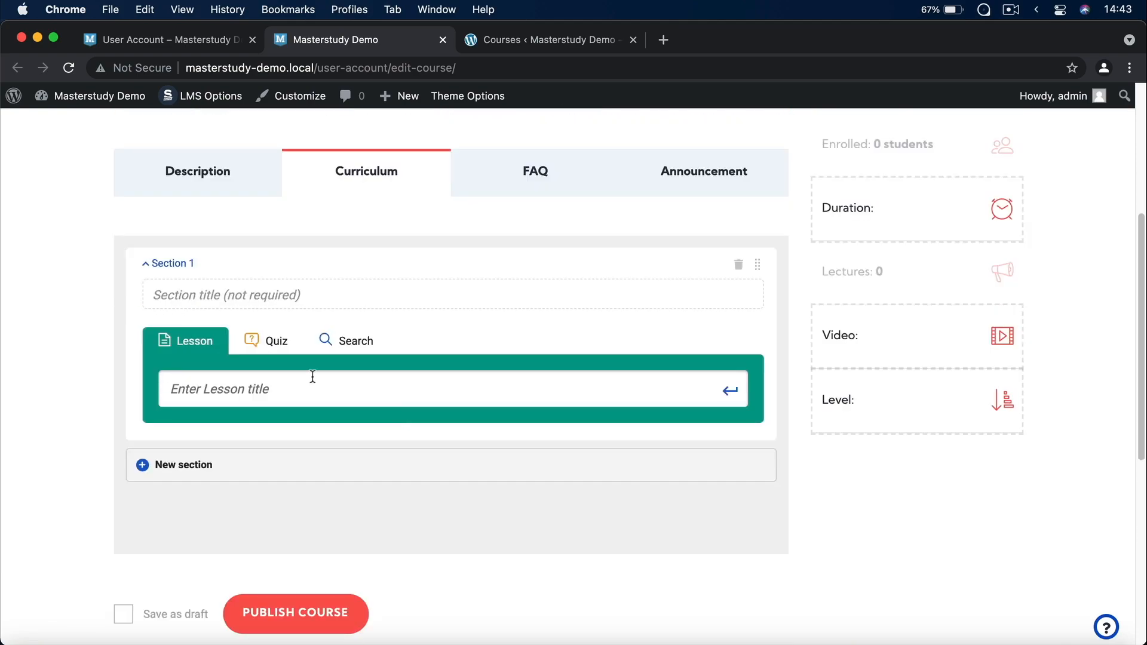
left_click(183, 295)
type("Introduc tion")
key("BackSpace")
key("BackSpace")
key("BackSpace")
key("BackSpace")
key("BackSpace")
type("tion")
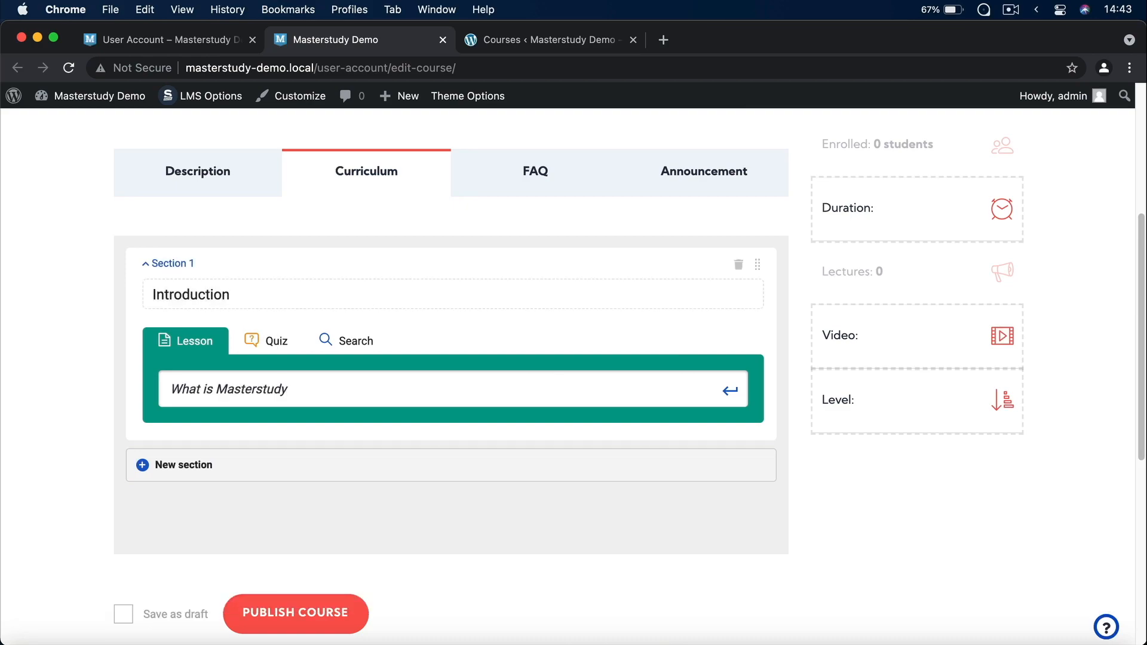
Step: Add lessons 'What is Masterstudy?' and 'Why should you use it?' to the section
type("?")
key("Return")
type("Why should you use i")
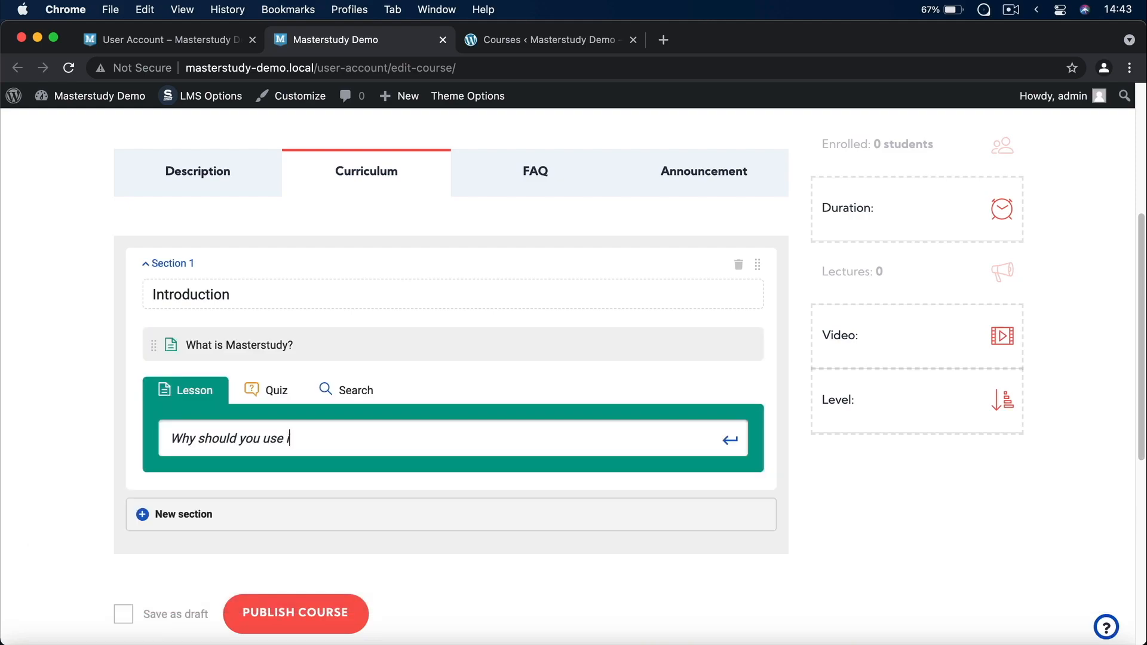
type("t?")
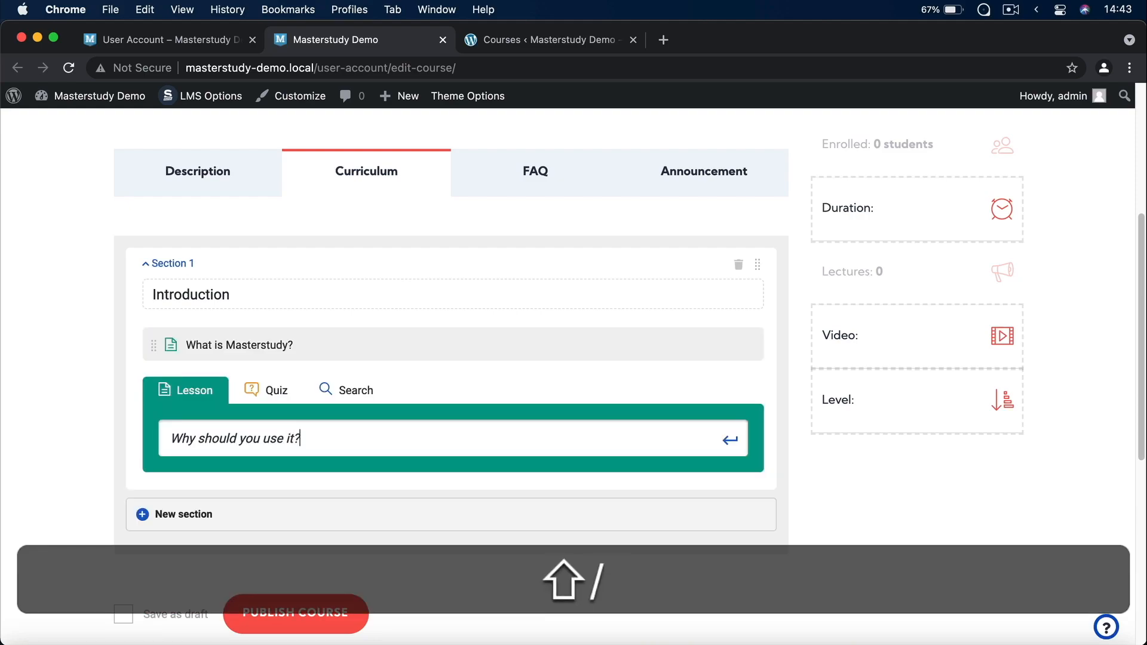
key("Return")
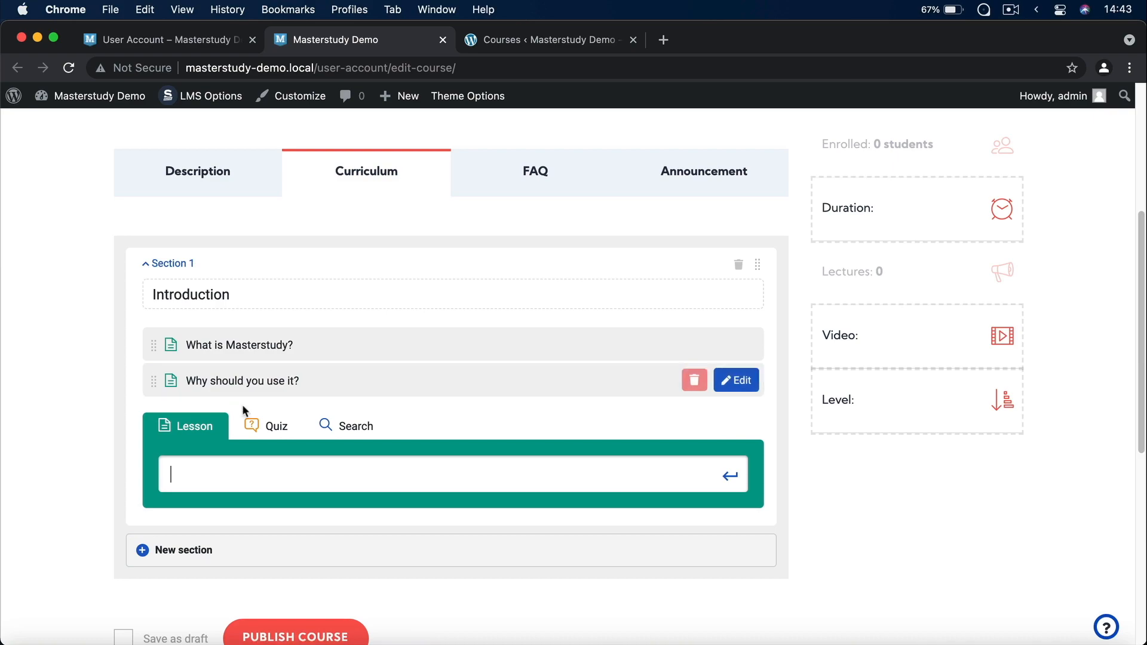
scroll(246, 415, "down", 1)
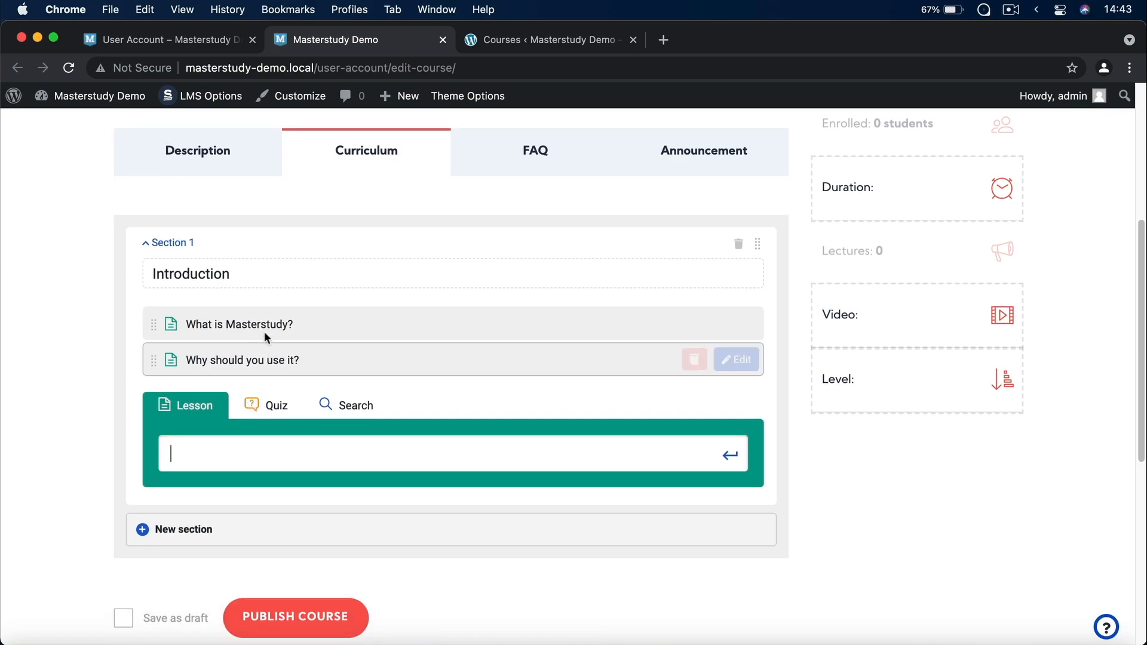
mouse_move(264, 323)
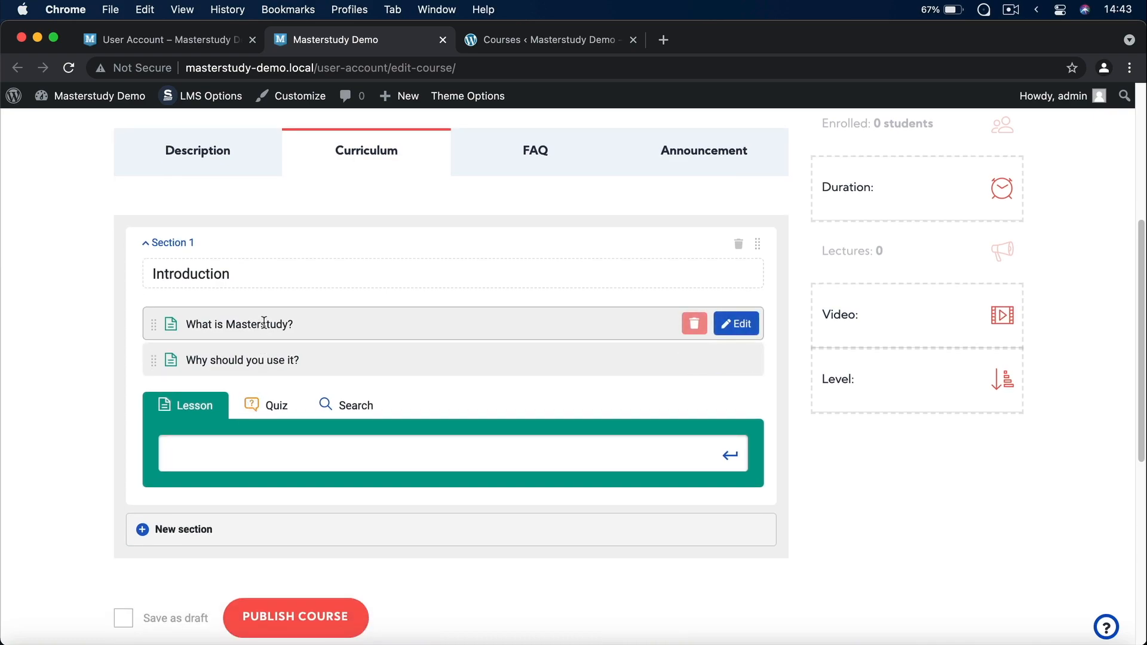
left_click(377, 325)
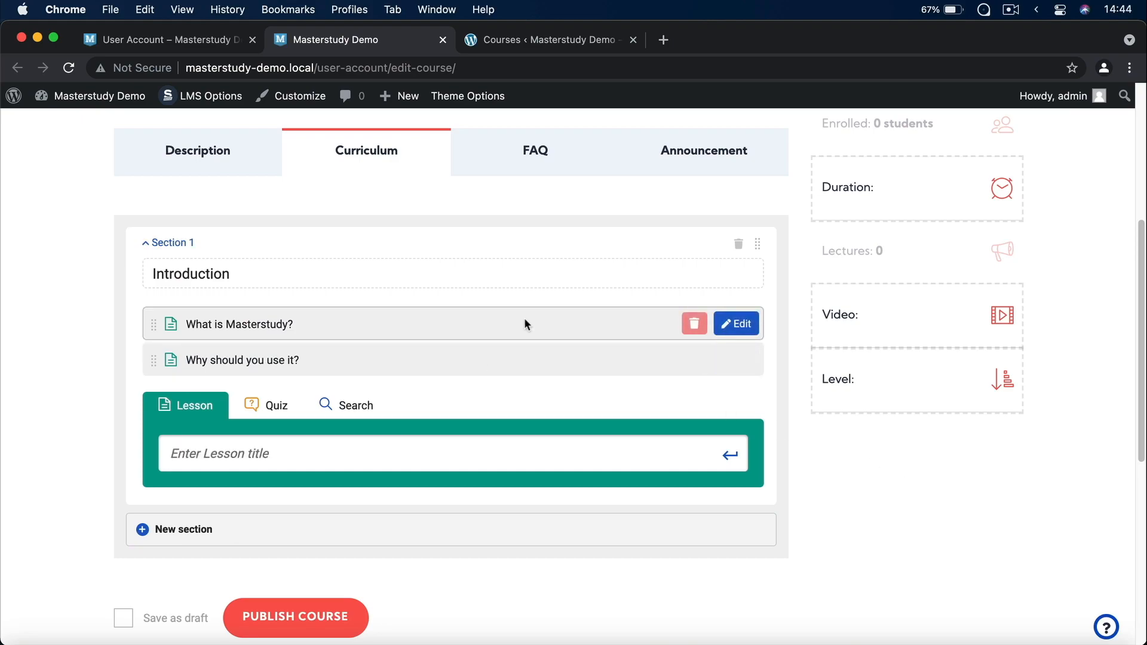
Step: Set the What is Masterstudy? lesson's type to Slide in its Lesson Settings
left_click(742, 324)
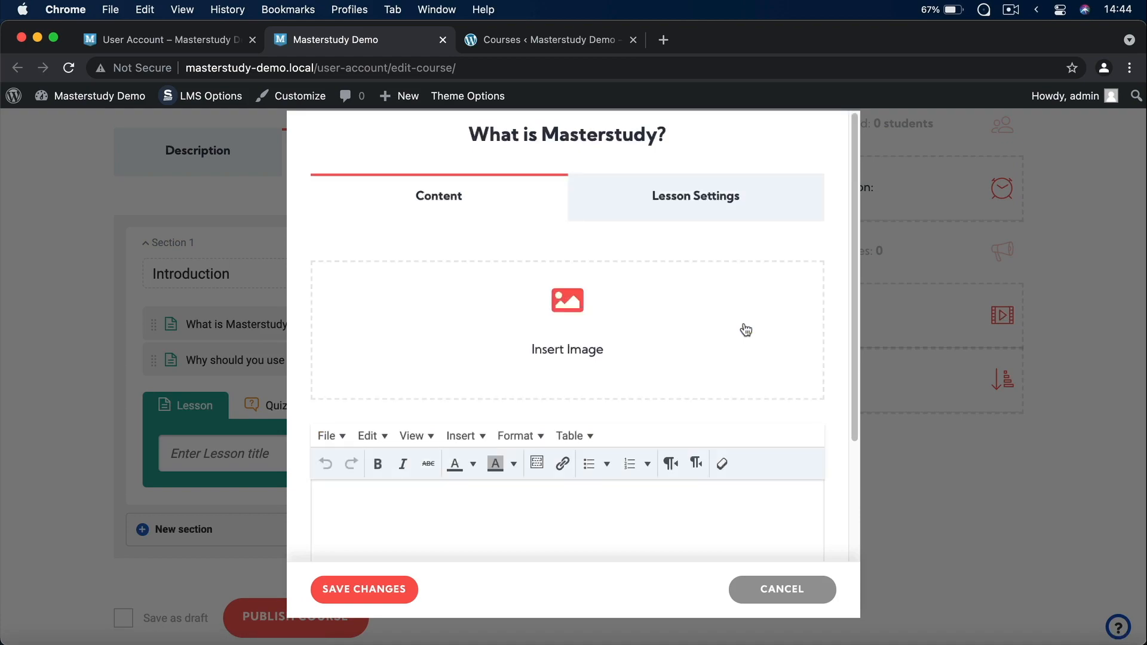
scroll(600, 293, "down", 2)
scroll(600, 293, "down", 5)
left_click(428, 341)
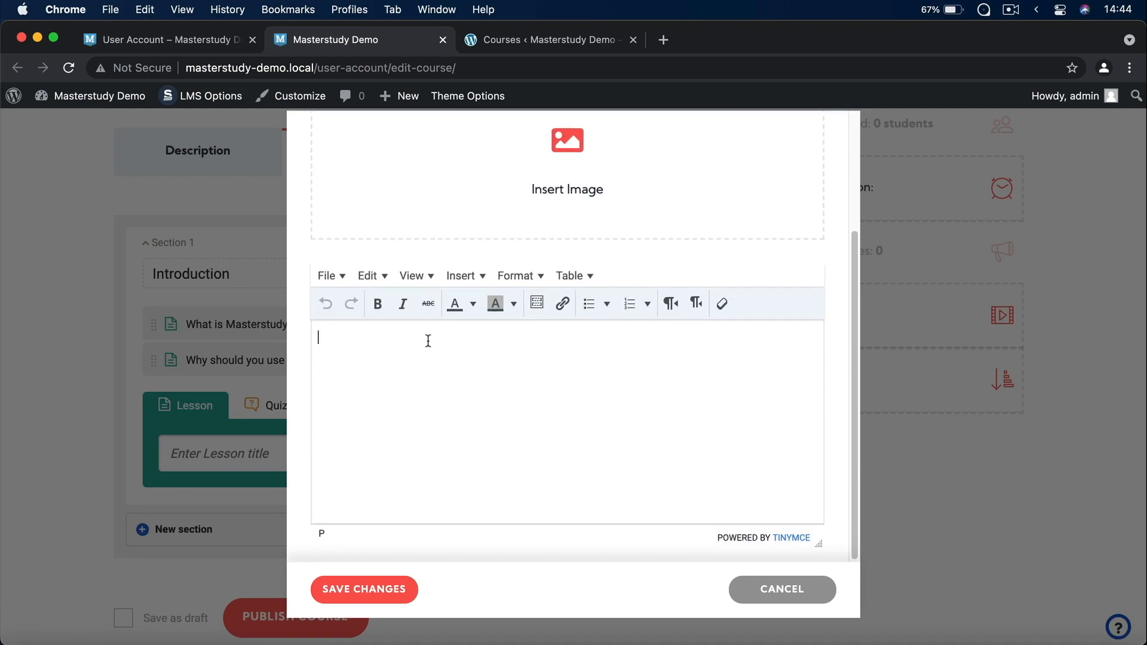
scroll(478, 412, "up", 6)
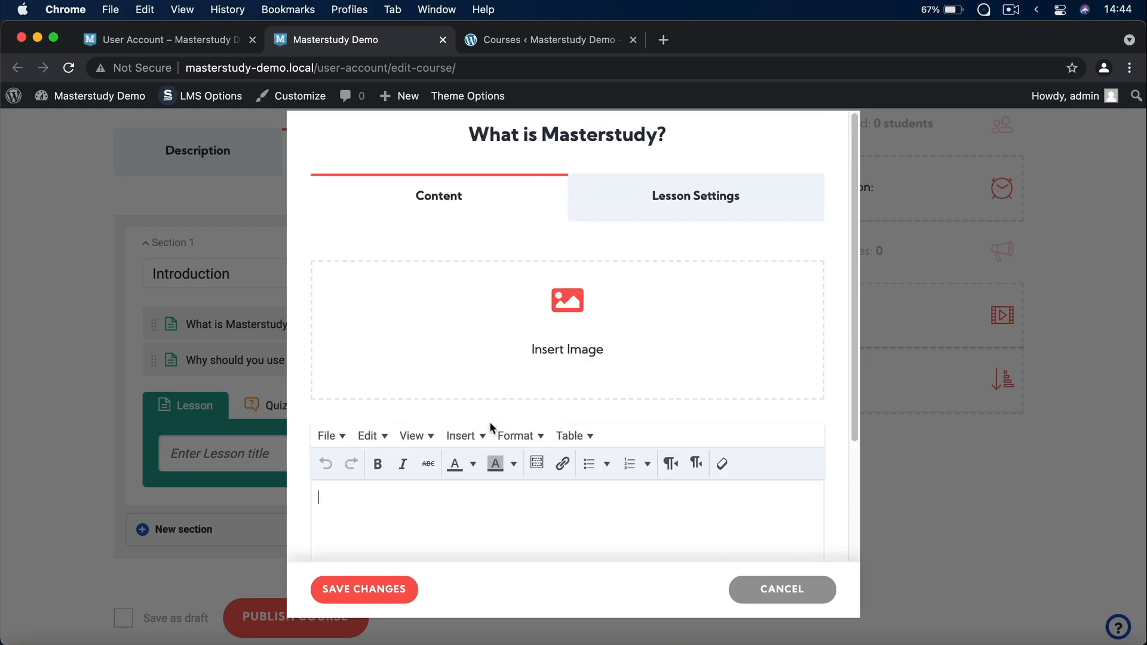
left_click(704, 210)
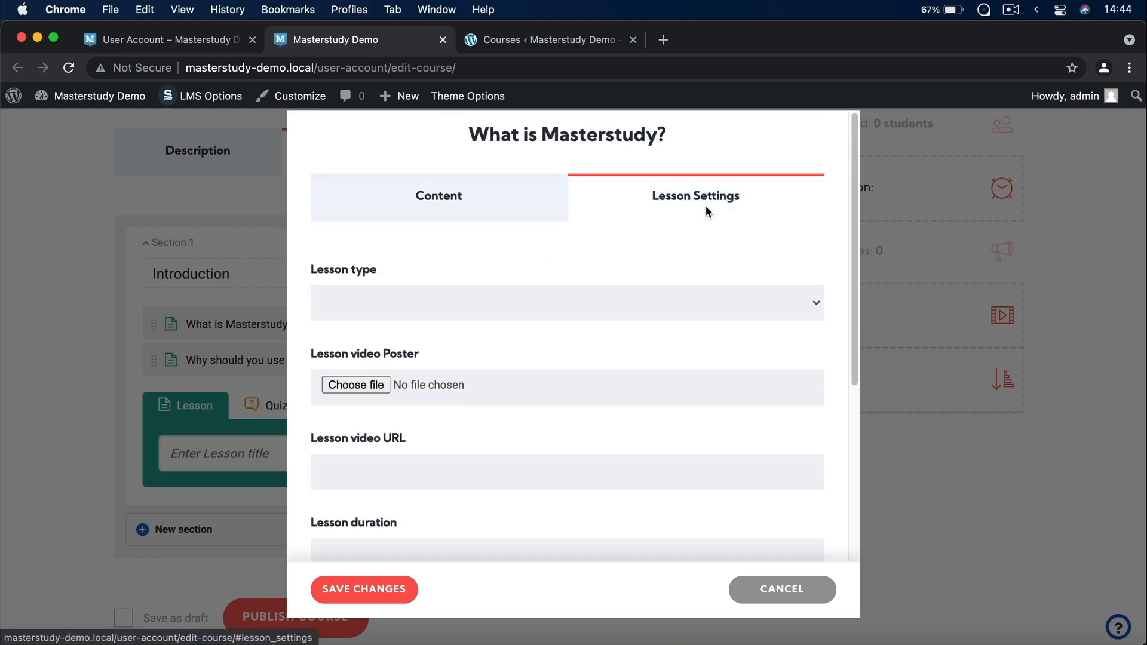
left_click(600, 301)
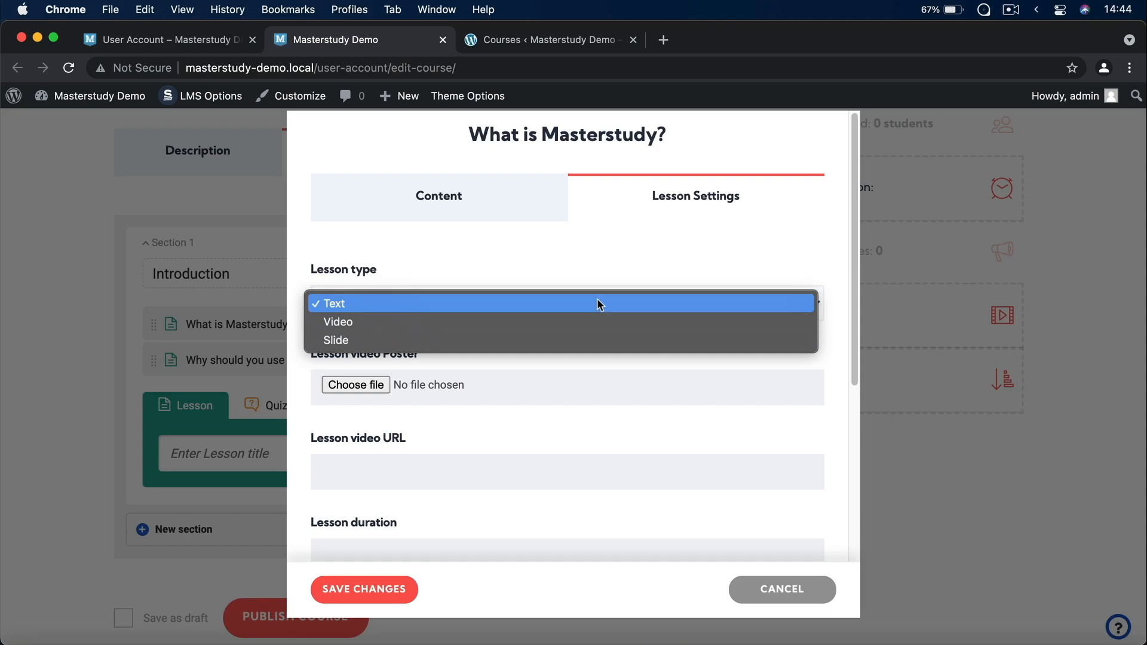
left_click(459, 323)
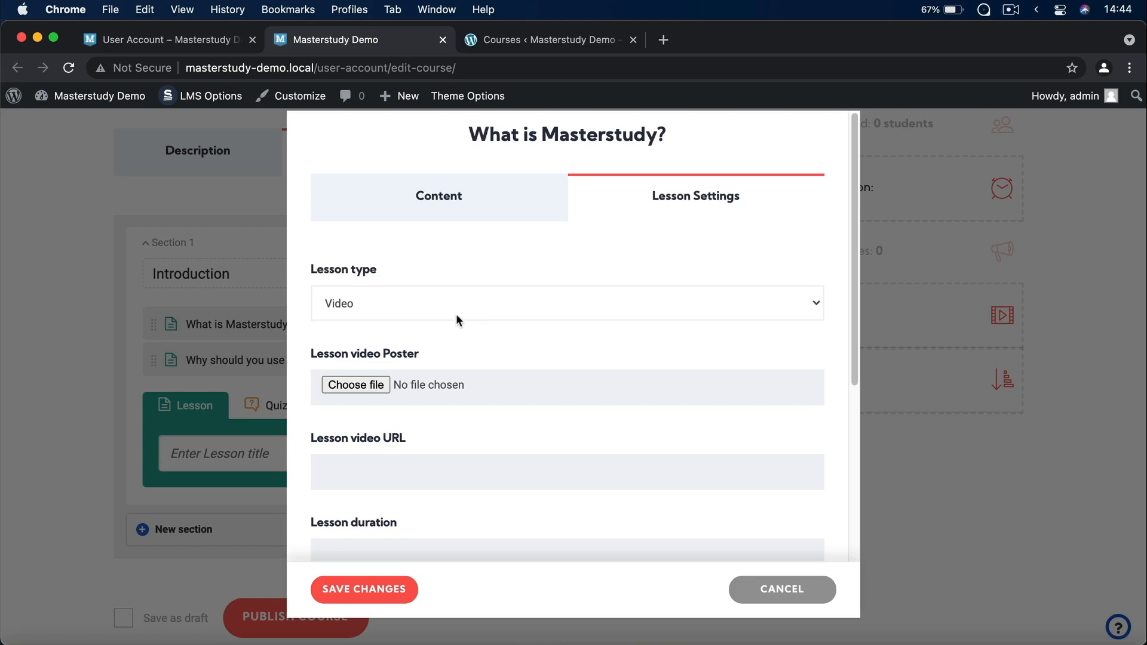
left_click(456, 303)
left_click(455, 315)
Step: Add an empty Lesson materials #1 entry and save the lesson
scroll(456, 315, "down", 5)
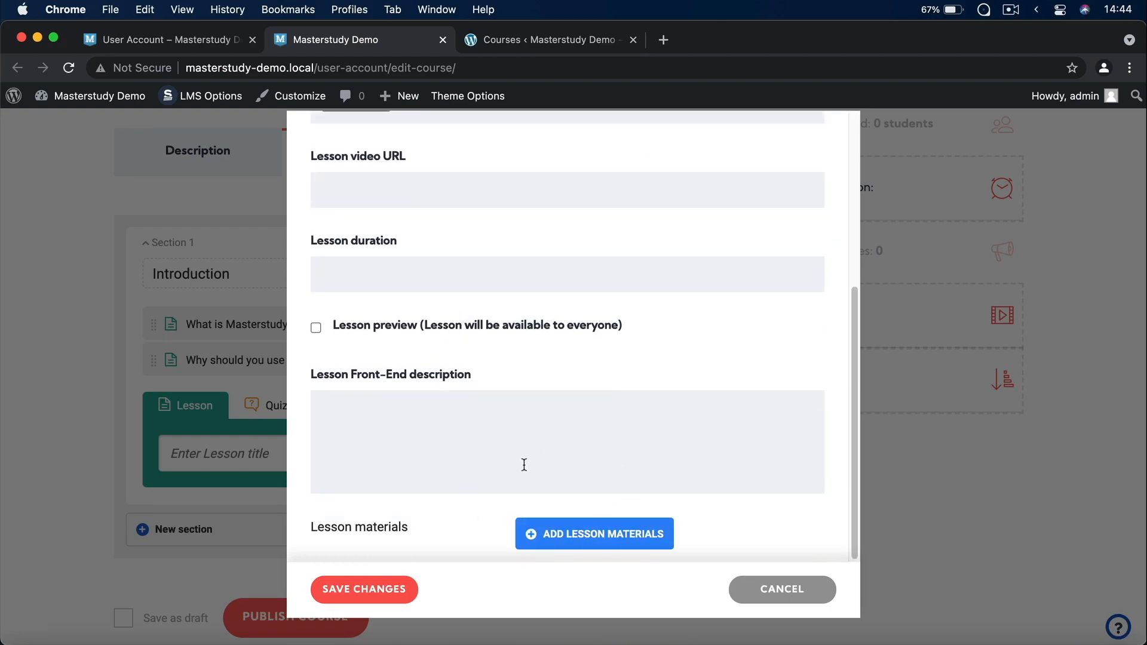
left_click(573, 537)
scroll(572, 482, "down", 4)
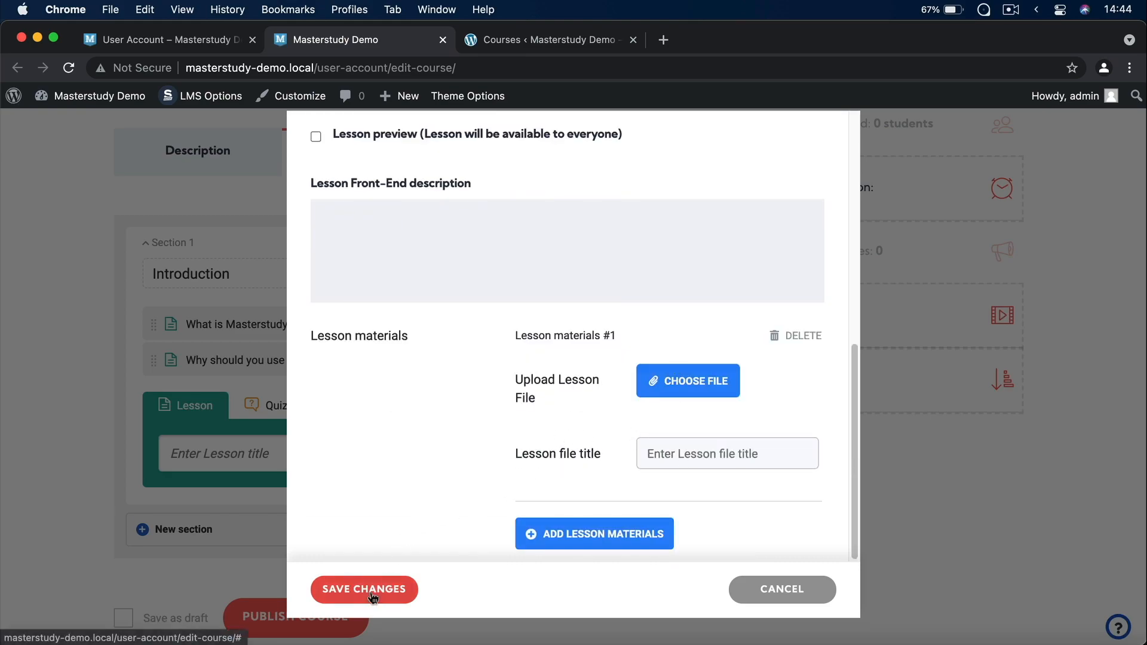
left_click(332, 591)
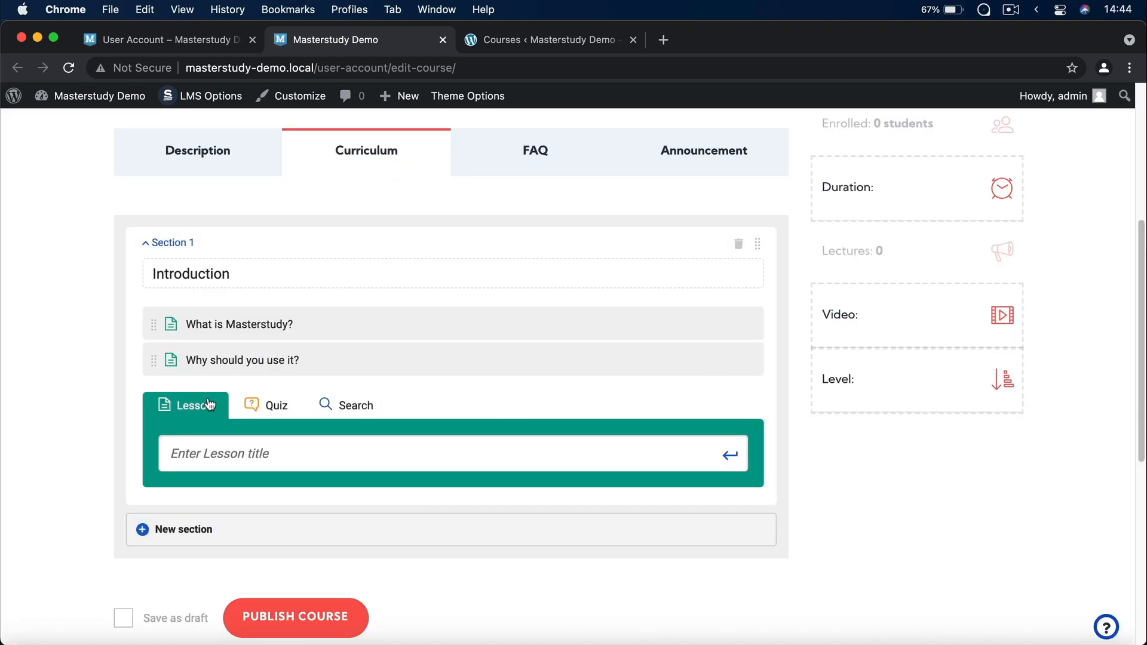
Step: Add a 'Test your knowledge' quiz to the Introduction section and open it for editing
left_click(263, 407)
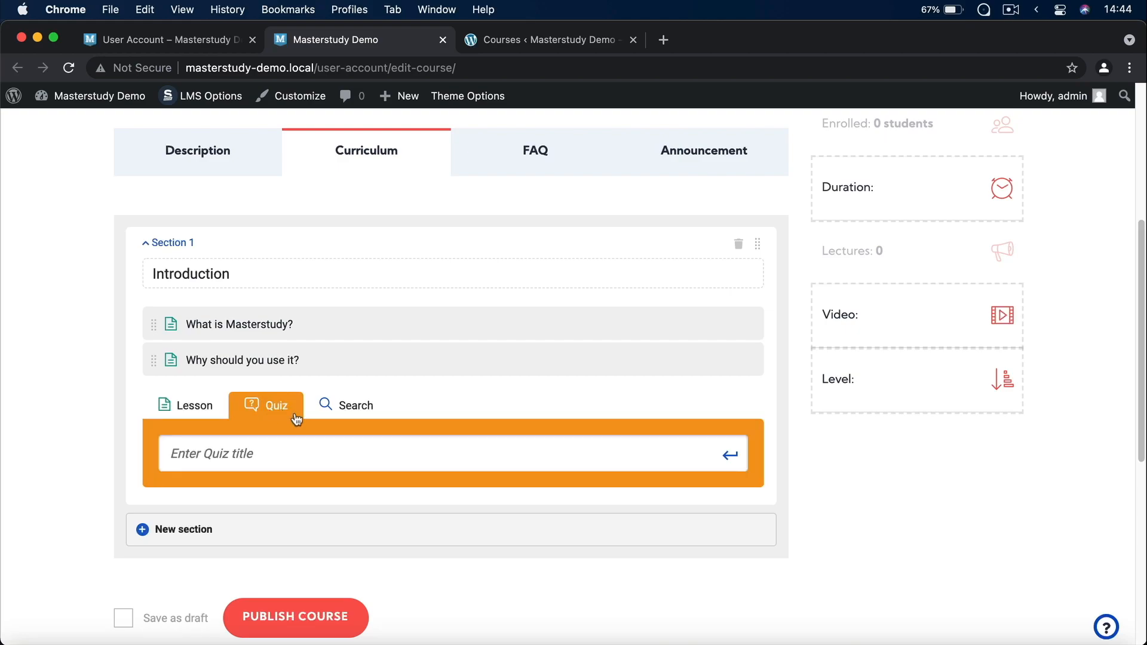
type("Test your knowledge")
key("Return")
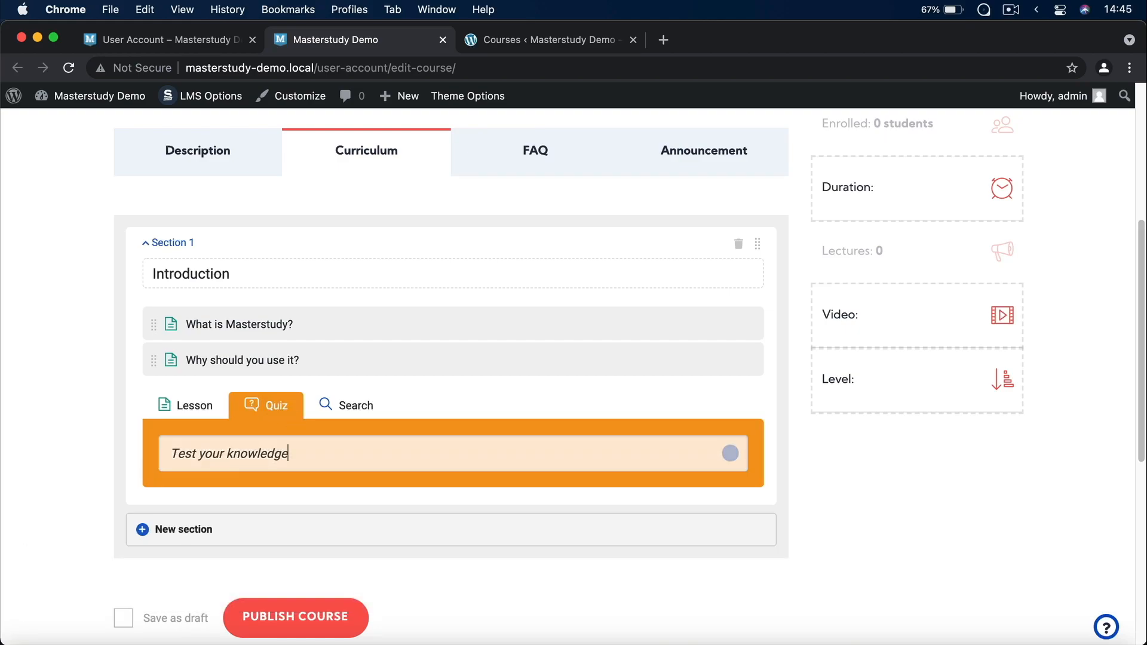
mouse_move(538, 382)
left_click(738, 396)
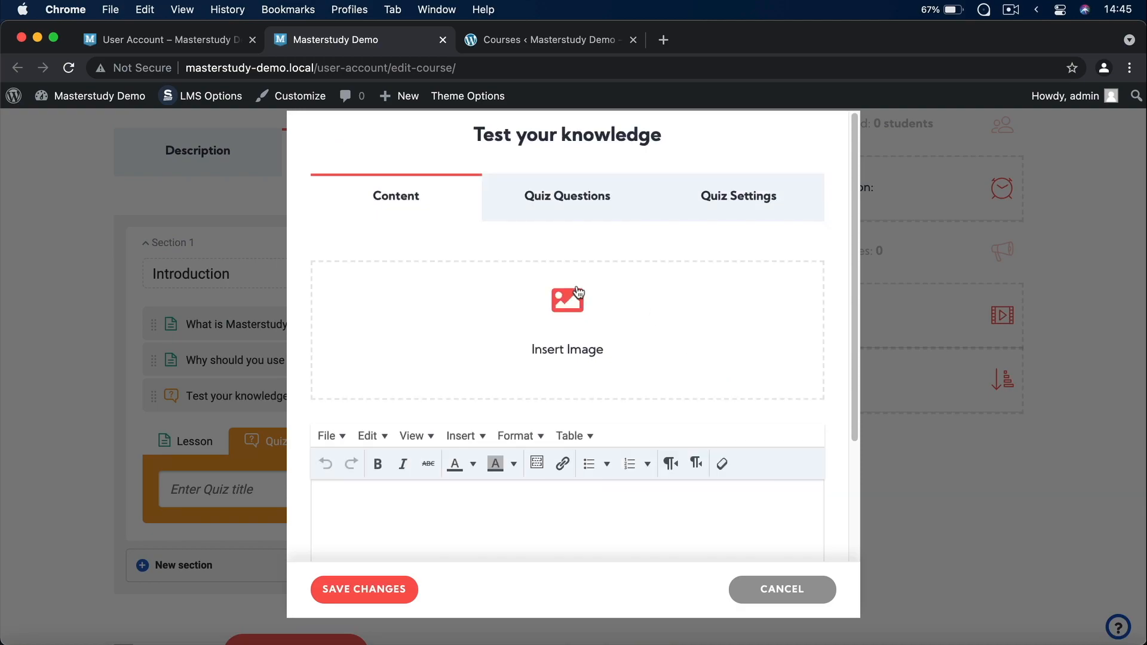
left_click(582, 195)
left_click(346, 364)
left_click(403, 372)
left_click(404, 372)
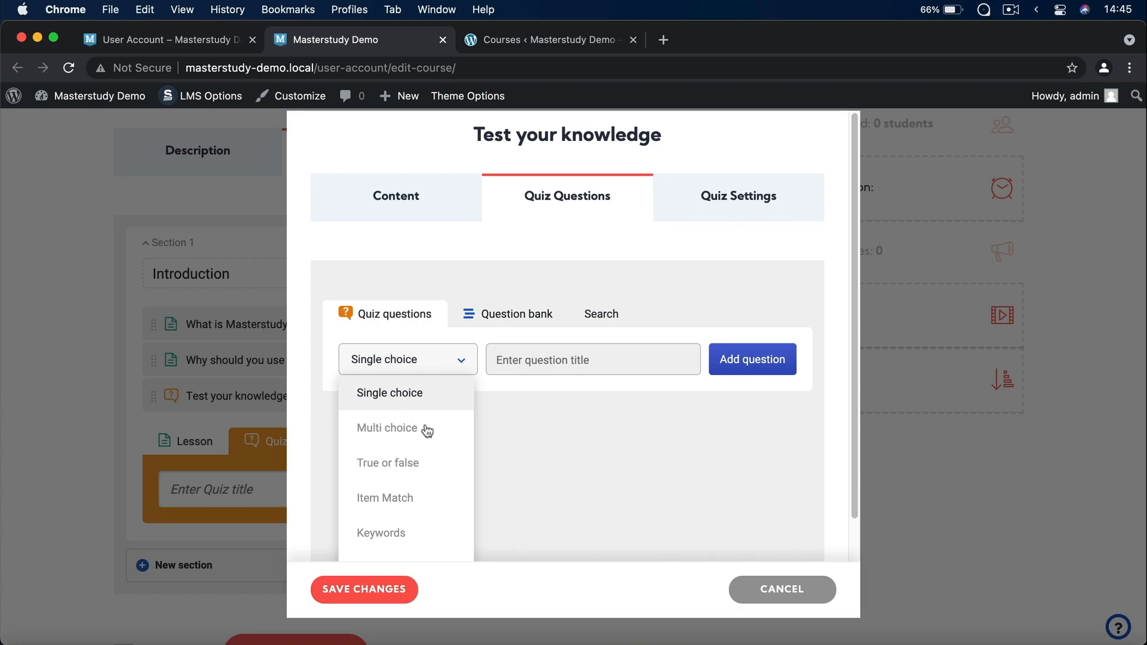
scroll(417, 464, "down", 2)
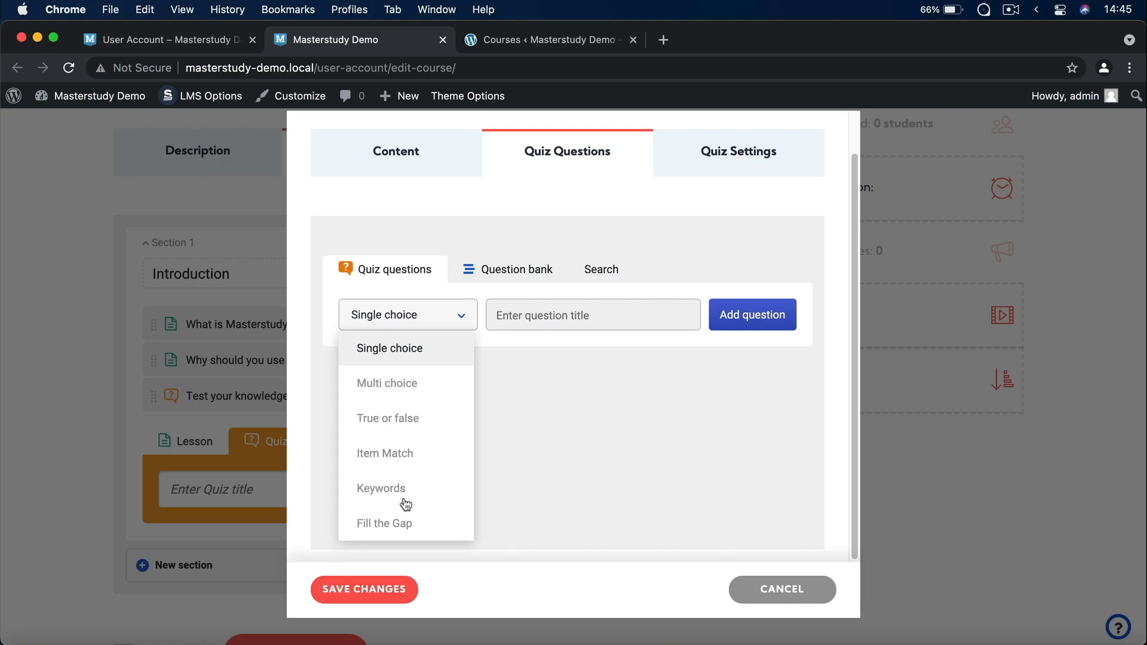
scroll(593, 276, "up", 2)
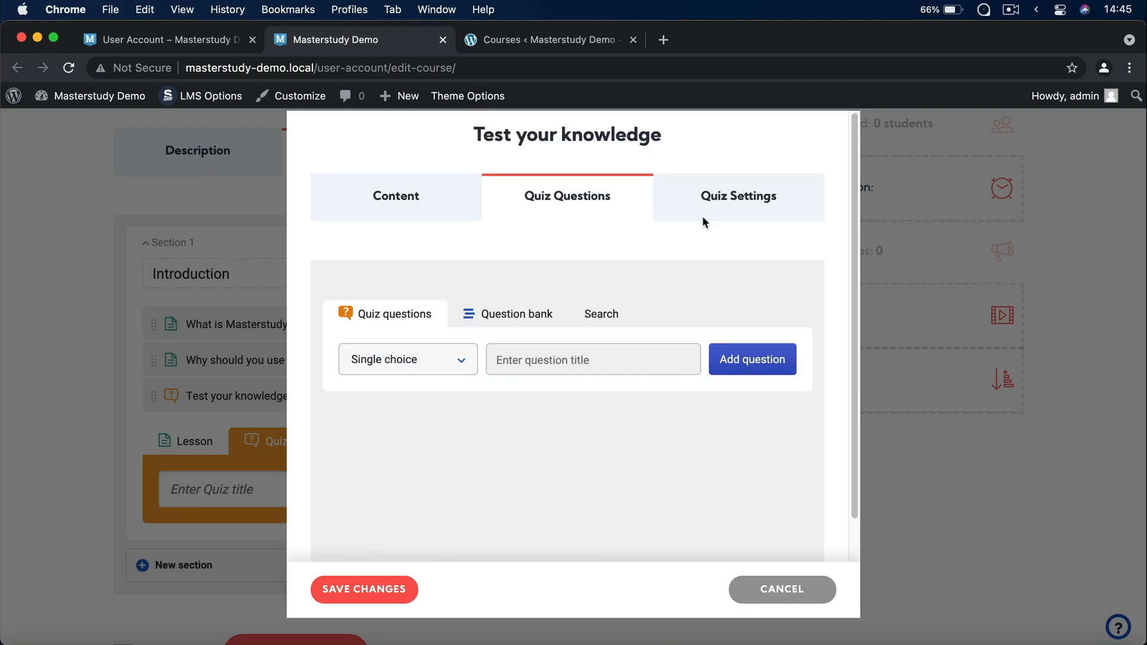
Step: Set the quiz duration to 10 minutes and save the quiz settings
left_click(745, 189)
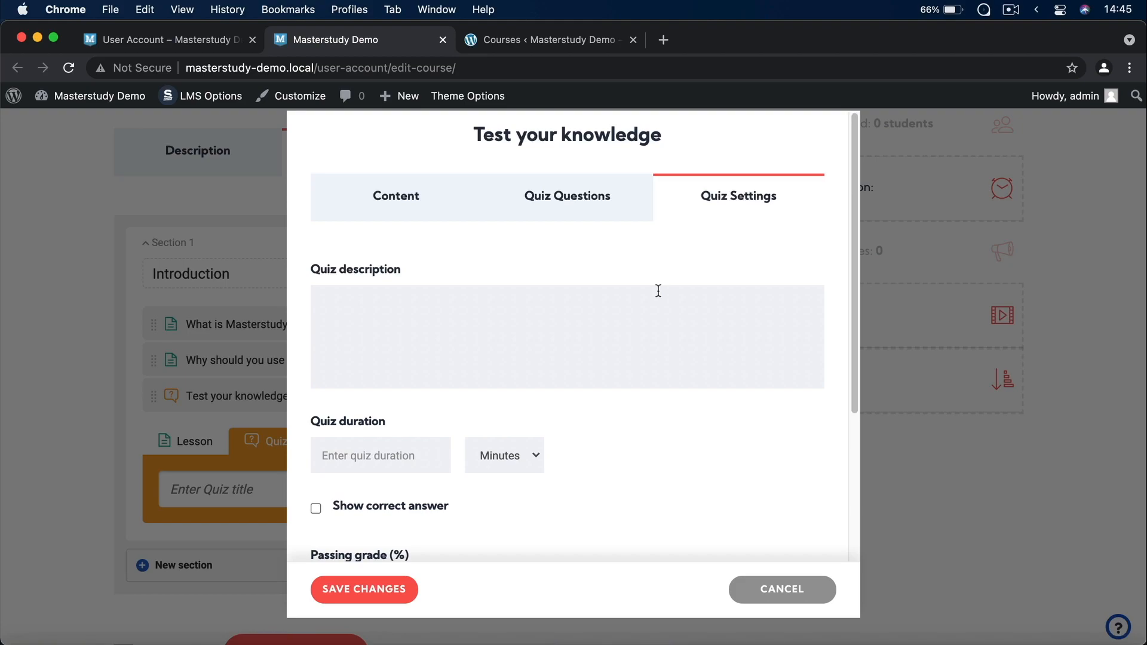
scroll(440, 314, "down", 3)
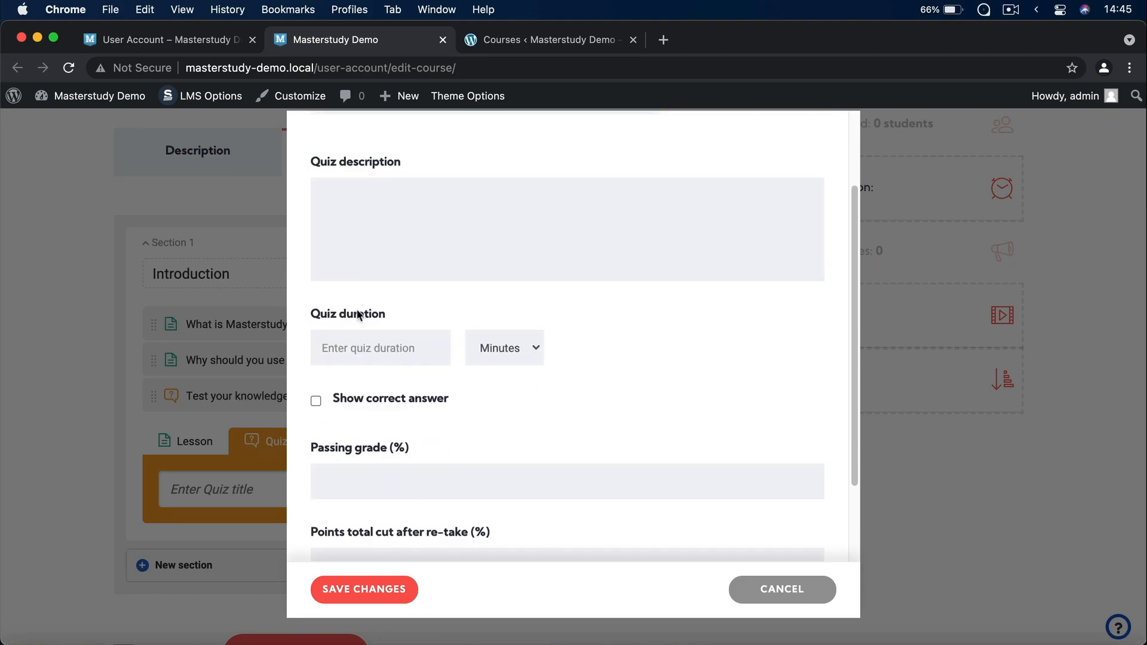
left_click(359, 346)
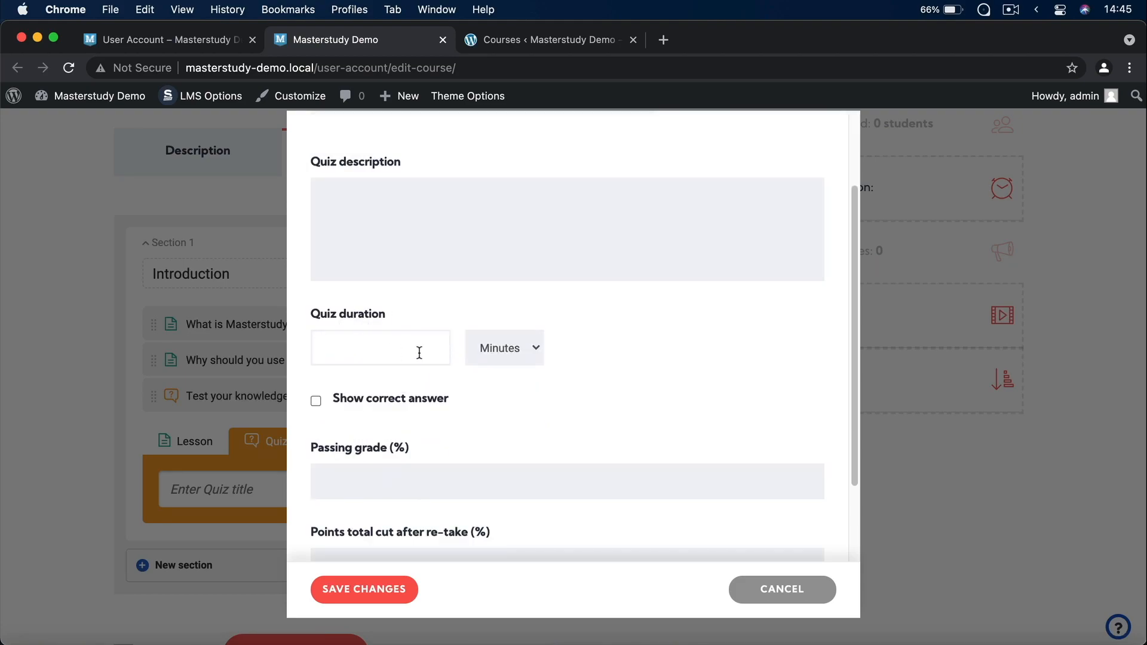
type("10")
left_click(535, 348)
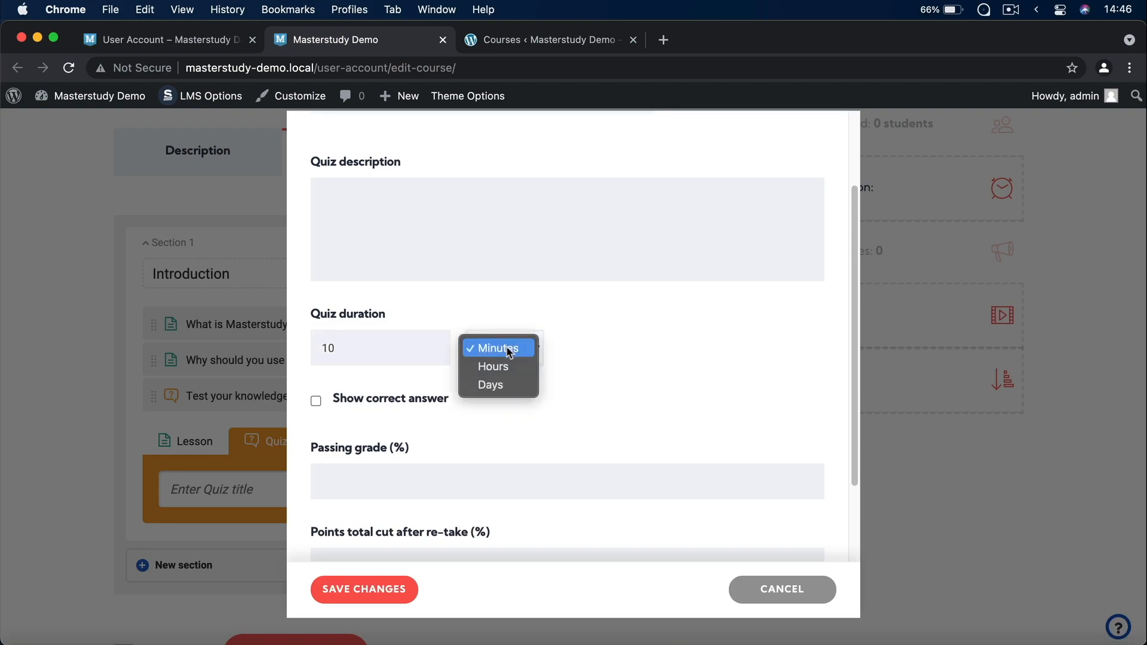
left_click(605, 383)
scroll(604, 384, "down", 2)
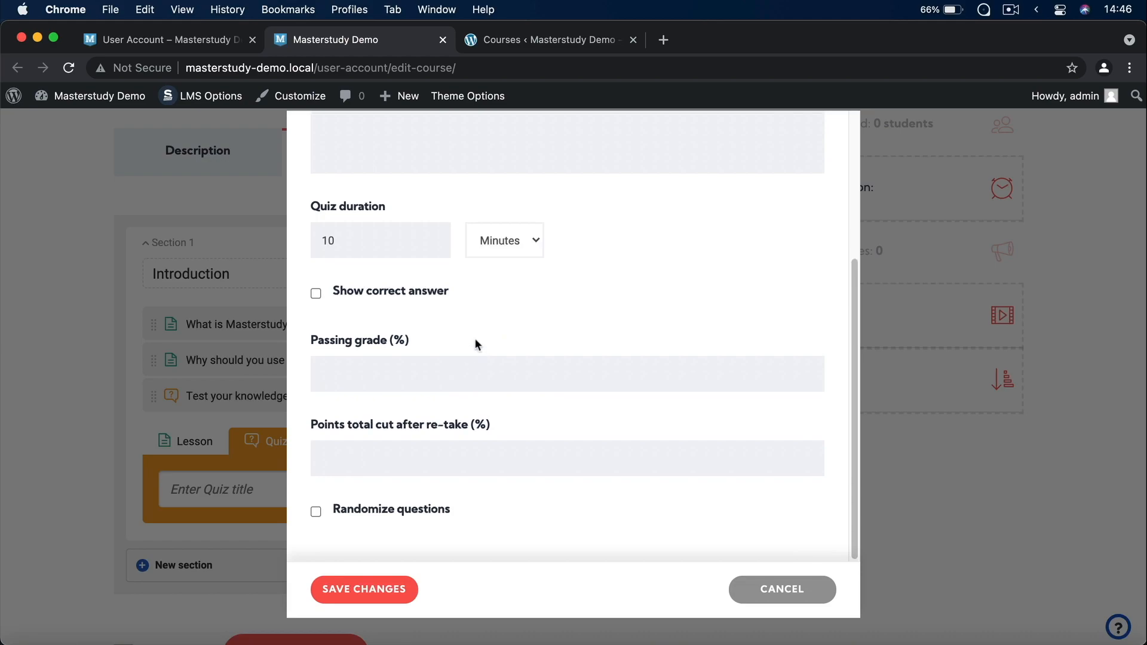
left_click(388, 591)
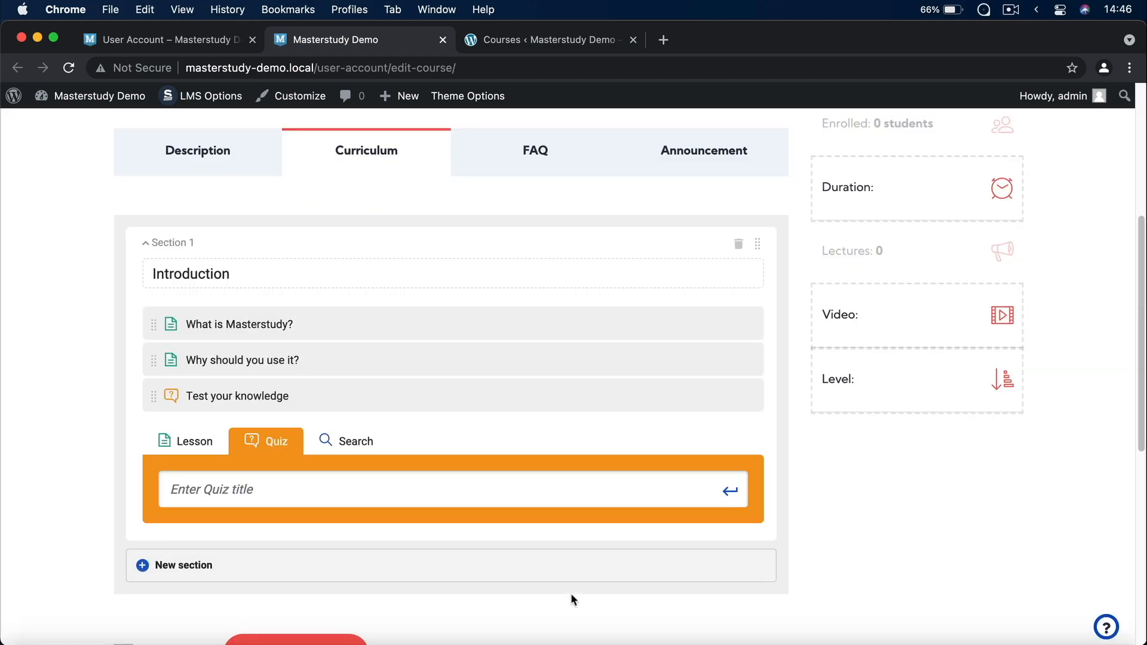
scroll(575, 311, "up", 3)
Step: Write the announcement 'Hey dear students, check out Masterstudy!' and save the course as a draft
left_click(553, 289)
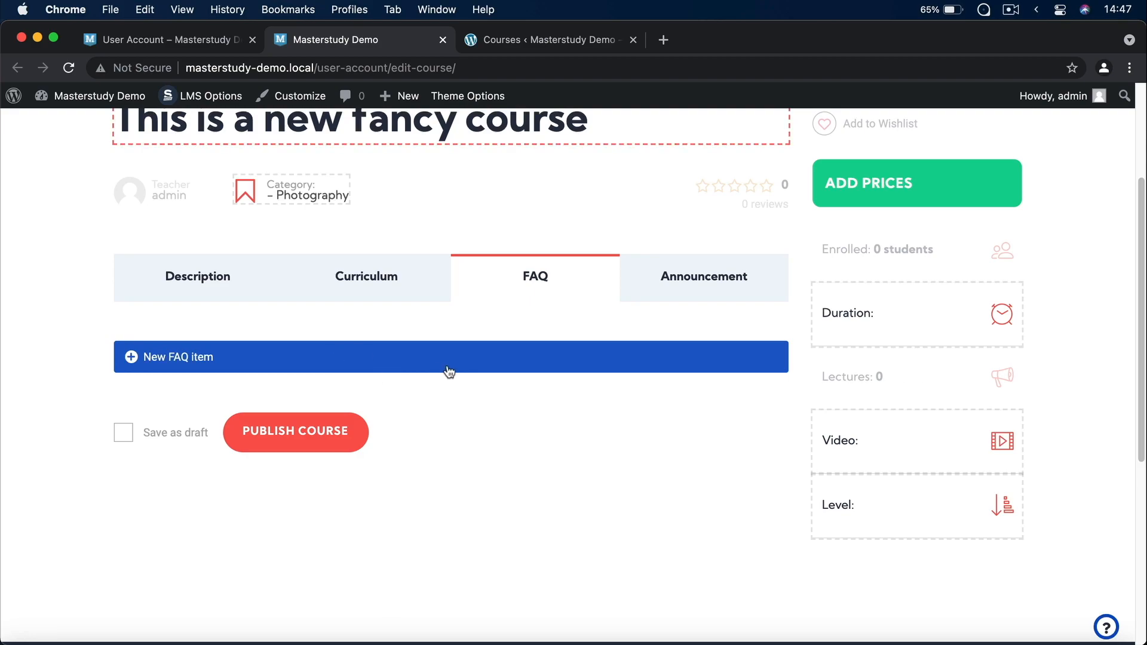
left_click(672, 301)
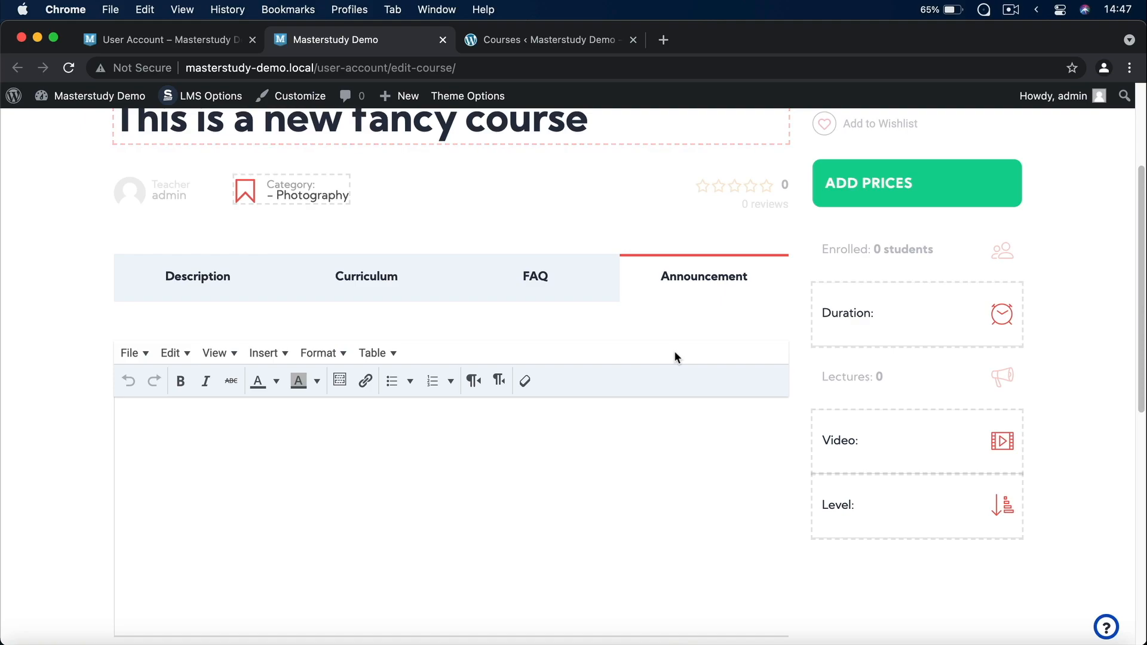
scroll(675, 357, "down", 5)
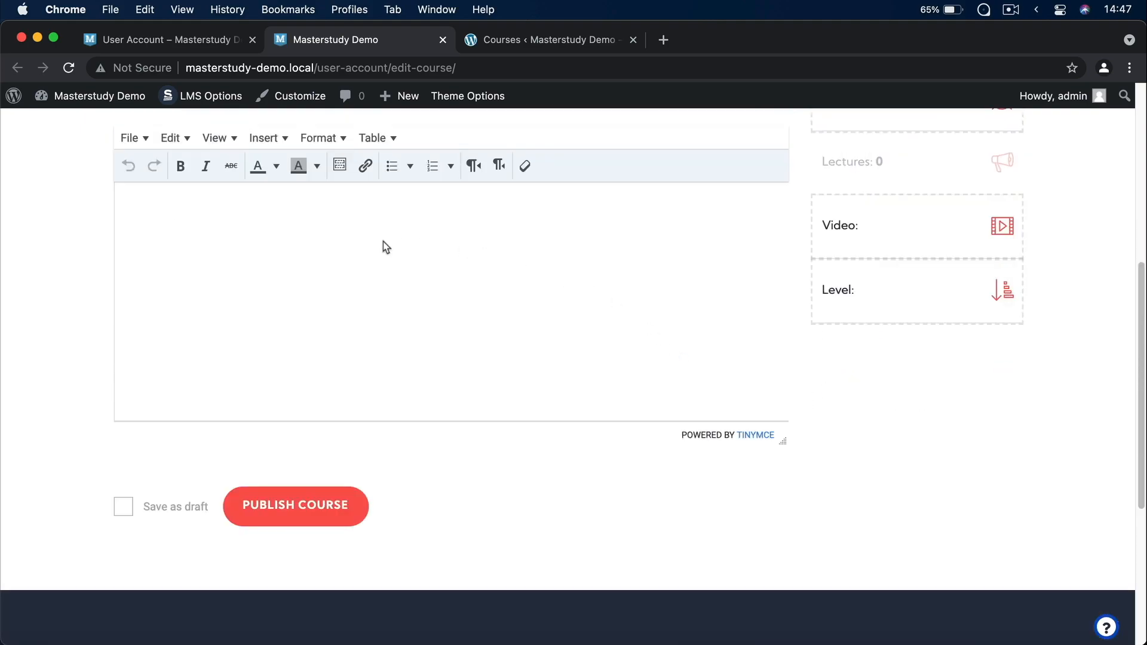
scroll(393, 285, "up", 1)
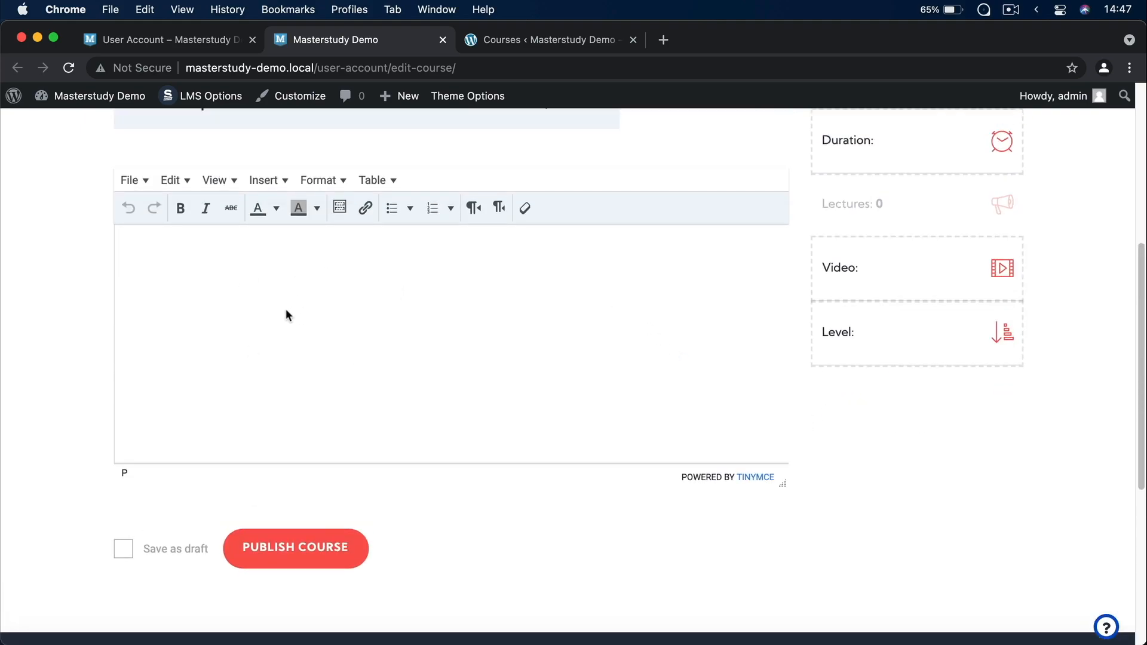
scroll(287, 315, "up", 2)
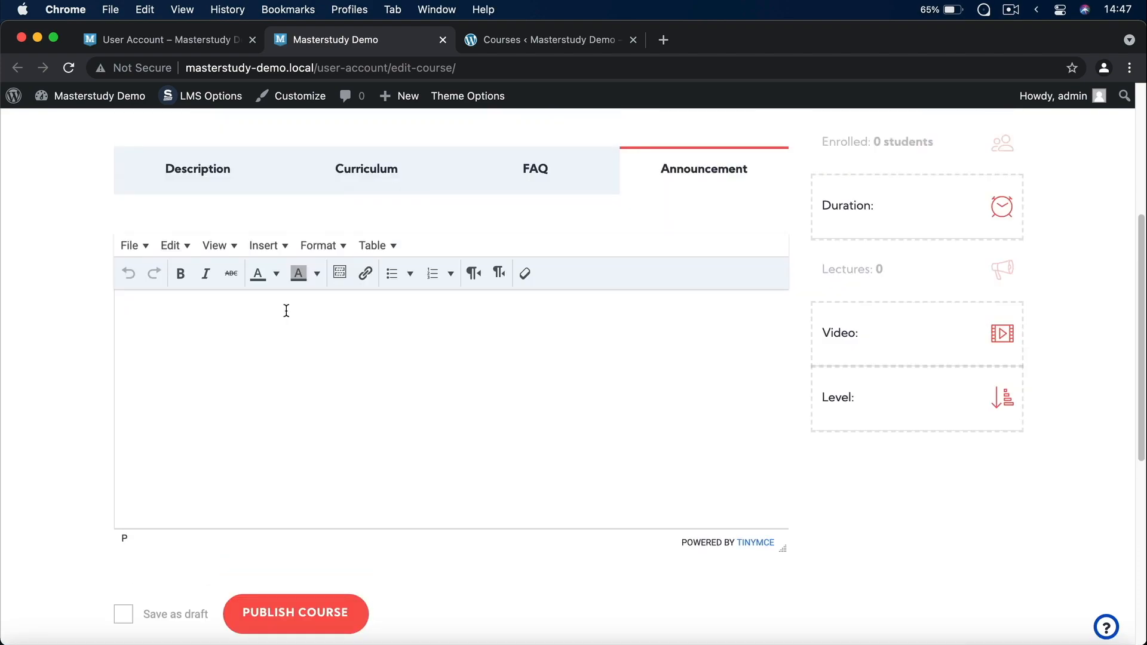
left_click(286, 311)
type("Hey dear students, check out Masterstudy!")
scroll(710, 401, "down", 1)
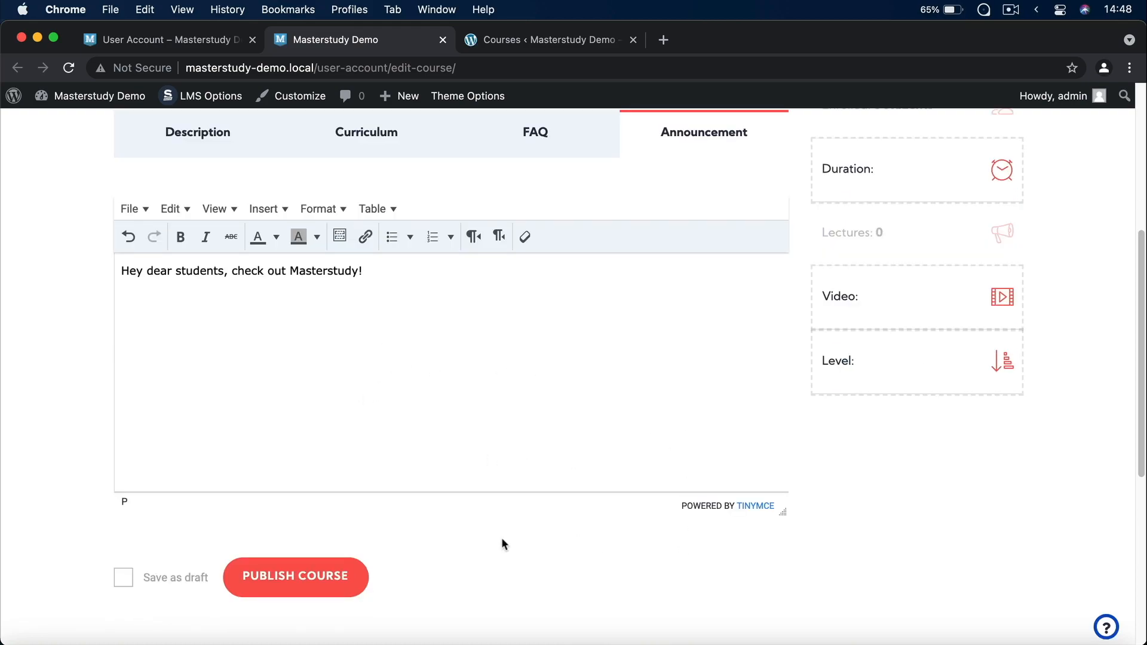
left_click(129, 584)
Step: Clear the draft option and publish This is a new fancy course
left_click(129, 584)
left_click(321, 589)
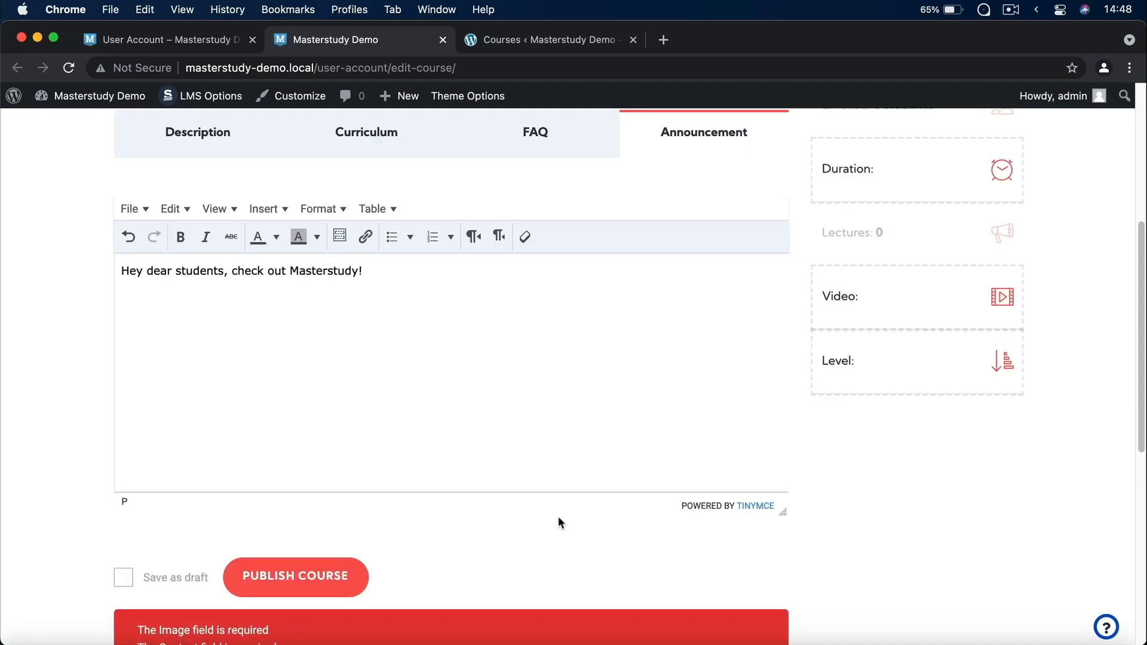
scroll(559, 518, "down", 5)
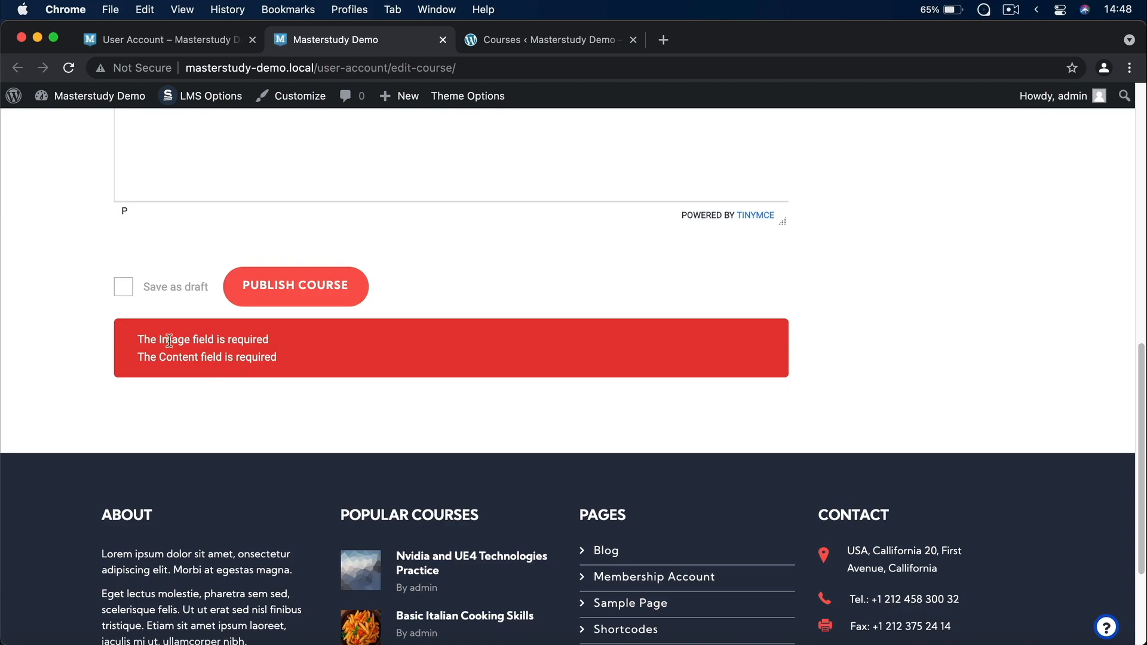
scroll(184, 342, "up", 8)
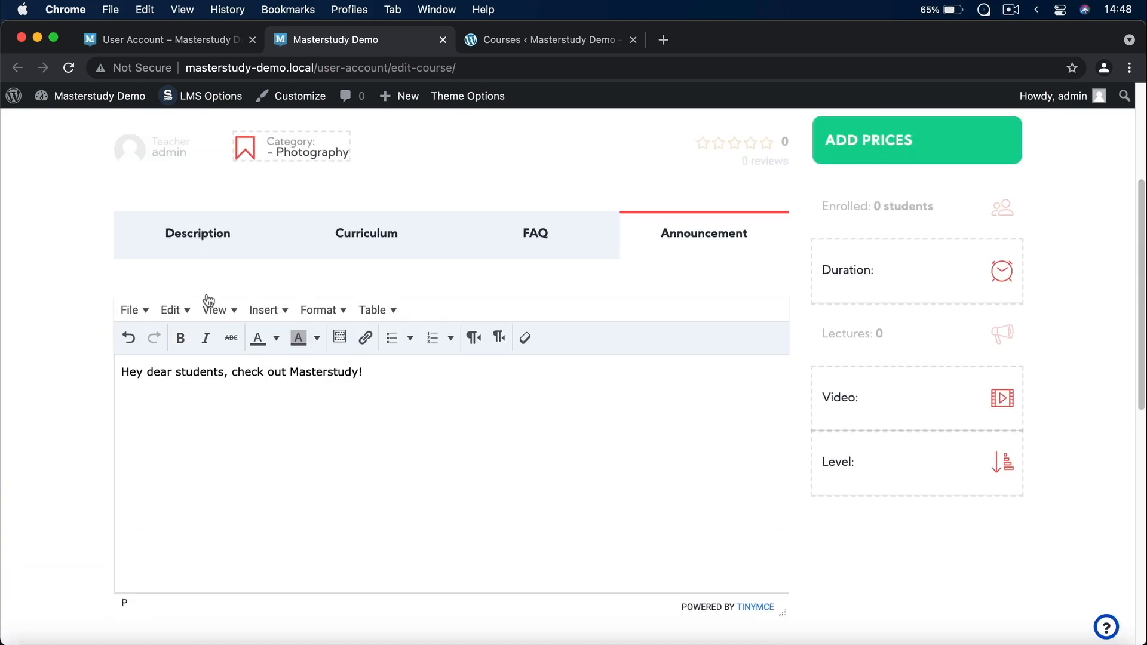
Step: Set the course's cover image in the description and image area
left_click(222, 233)
scroll(281, 369, "down", 4)
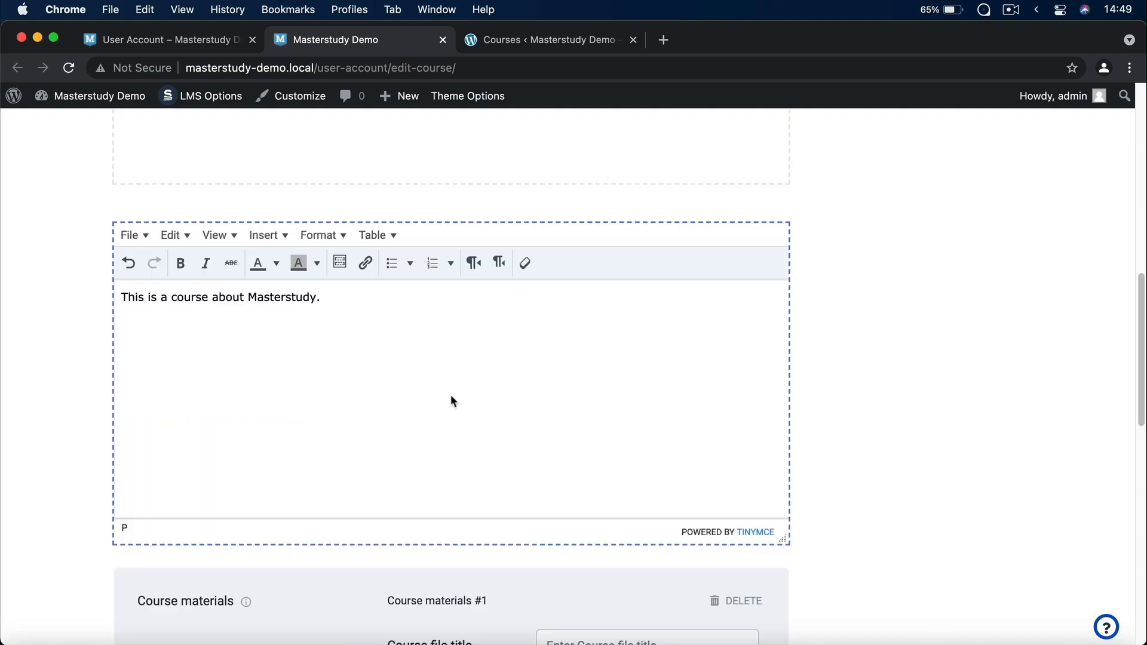
scroll(452, 393, "up", 8)
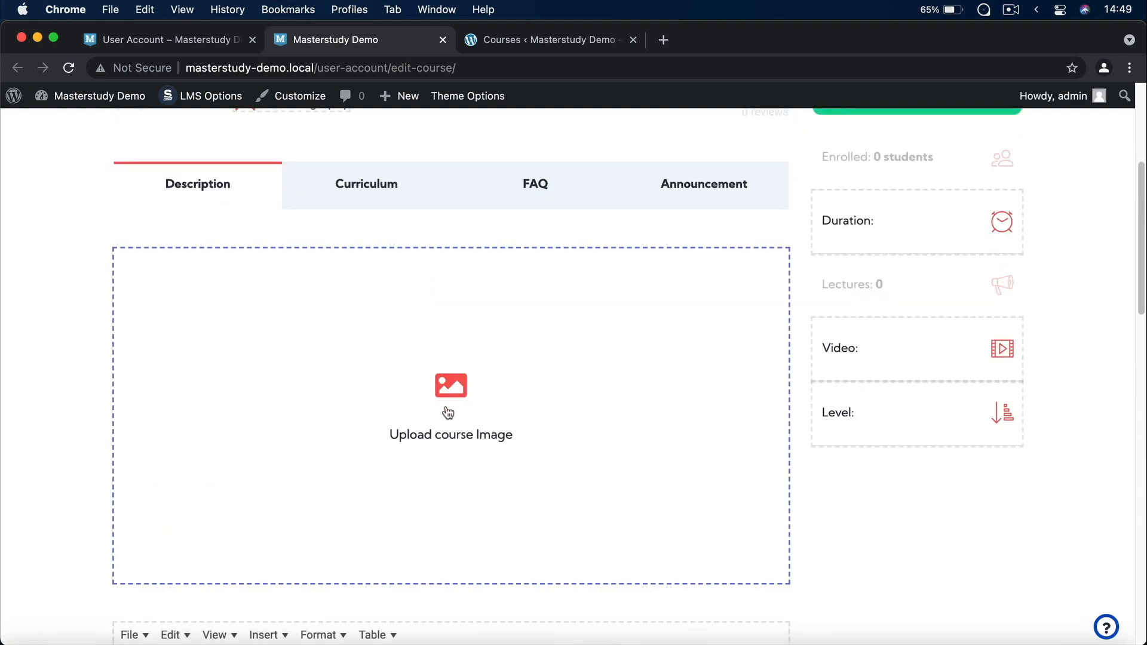
left_click(447, 411)
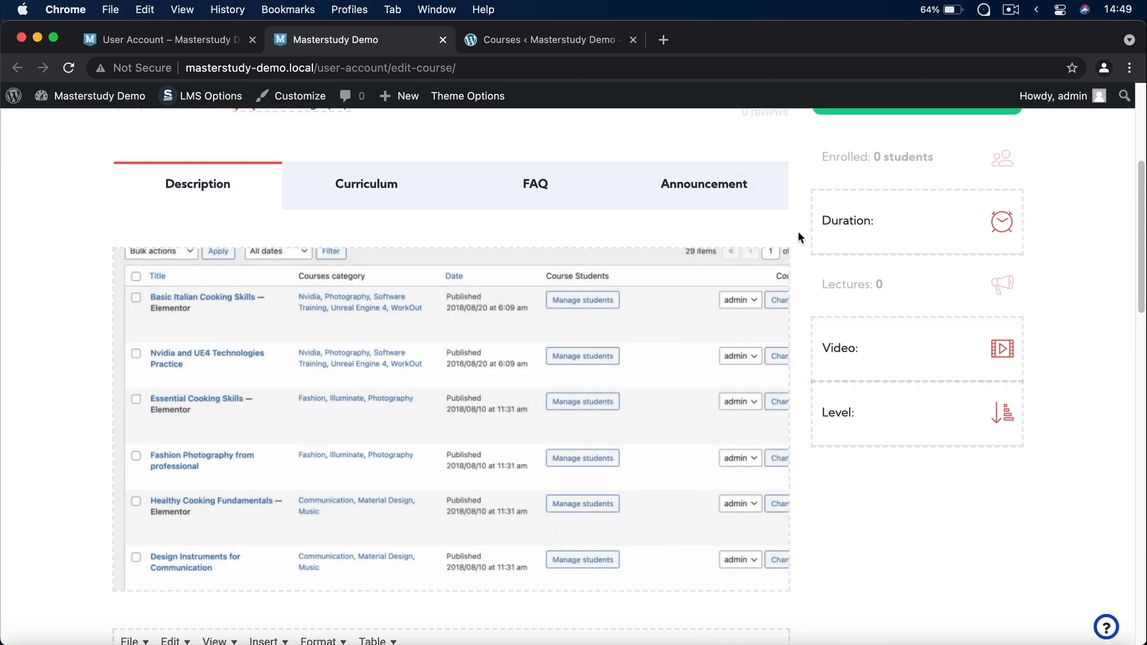
scroll(798, 231, "down", 20)
scroll(797, 240, "up", 1)
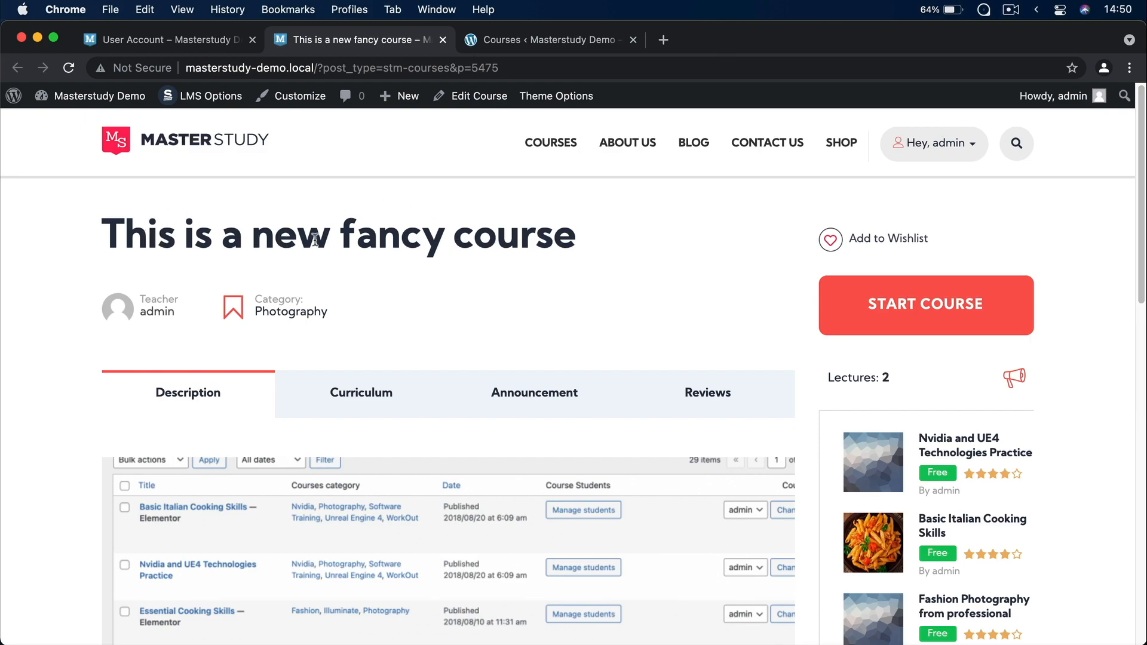
scroll(492, 331, "down", 7)
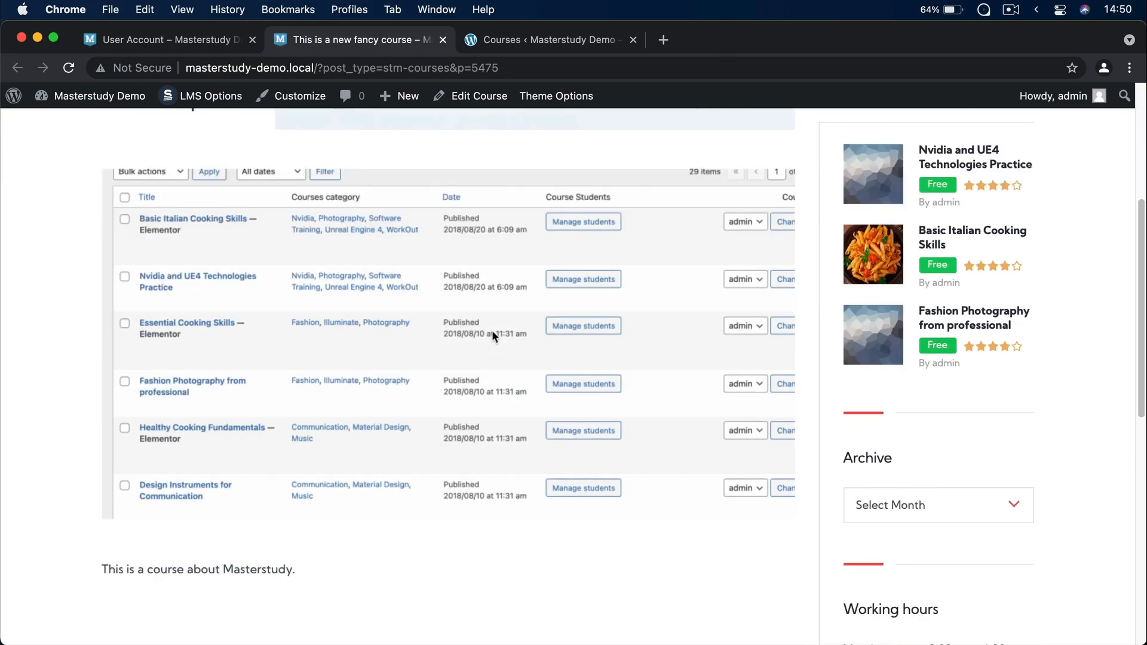
scroll(492, 337, "down", 2)
scroll(232, 344, "up", 5)
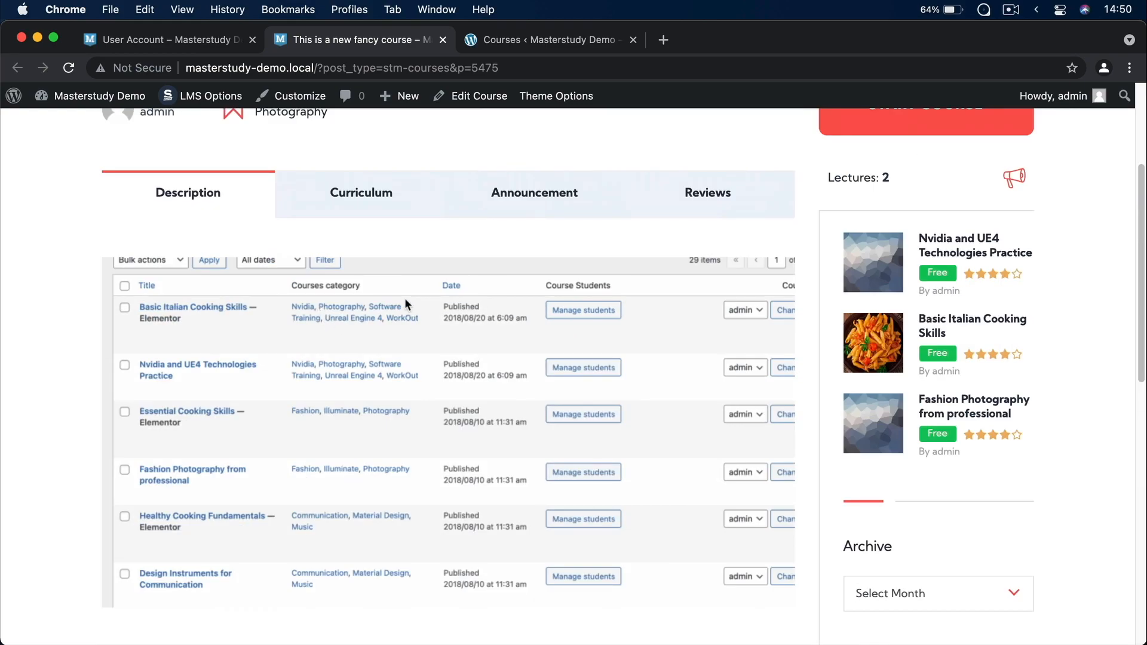
left_click(389, 203)
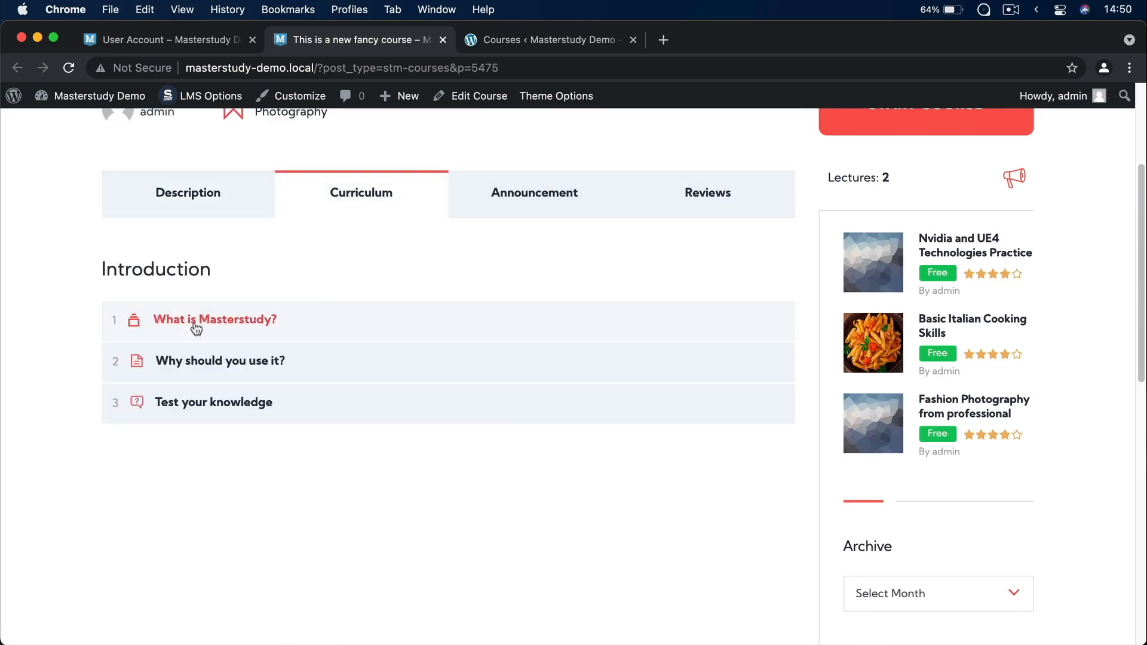
left_click(530, 193)
scroll(526, 316, "up", 2)
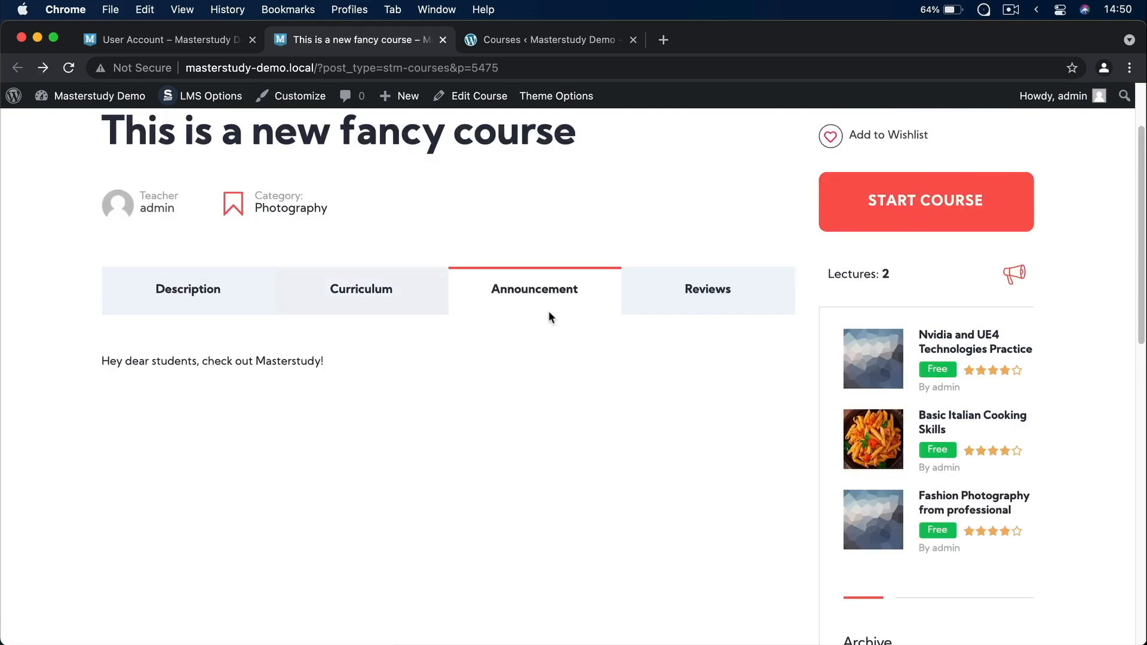
left_click(627, 310)
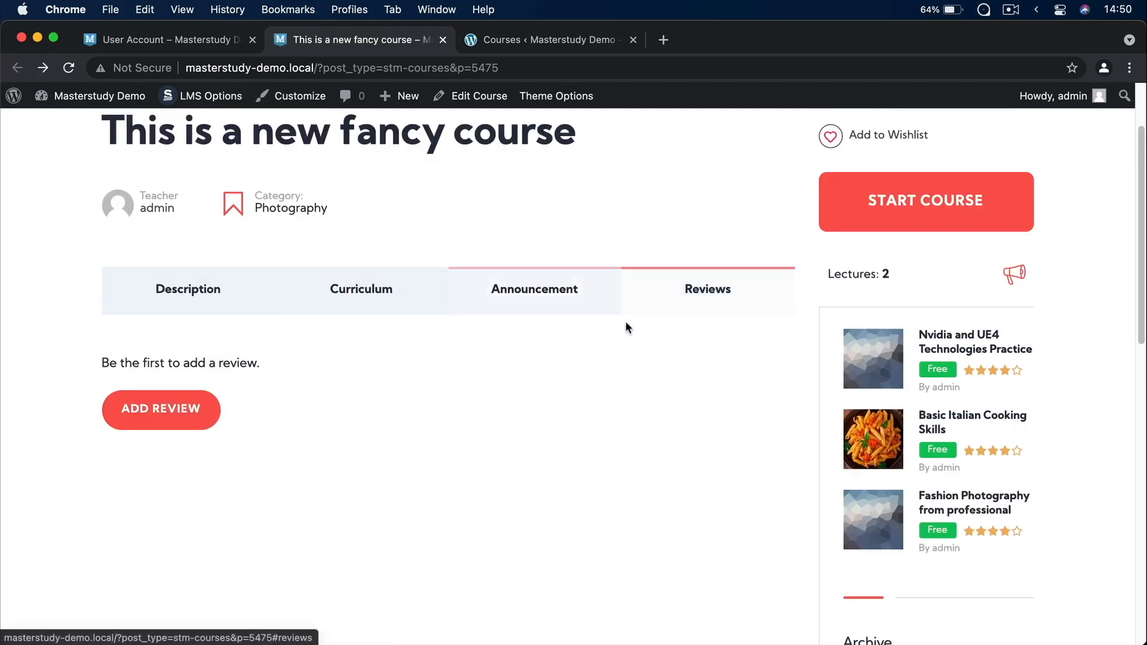
left_click(181, 293)
scroll(560, 400, "up", 2)
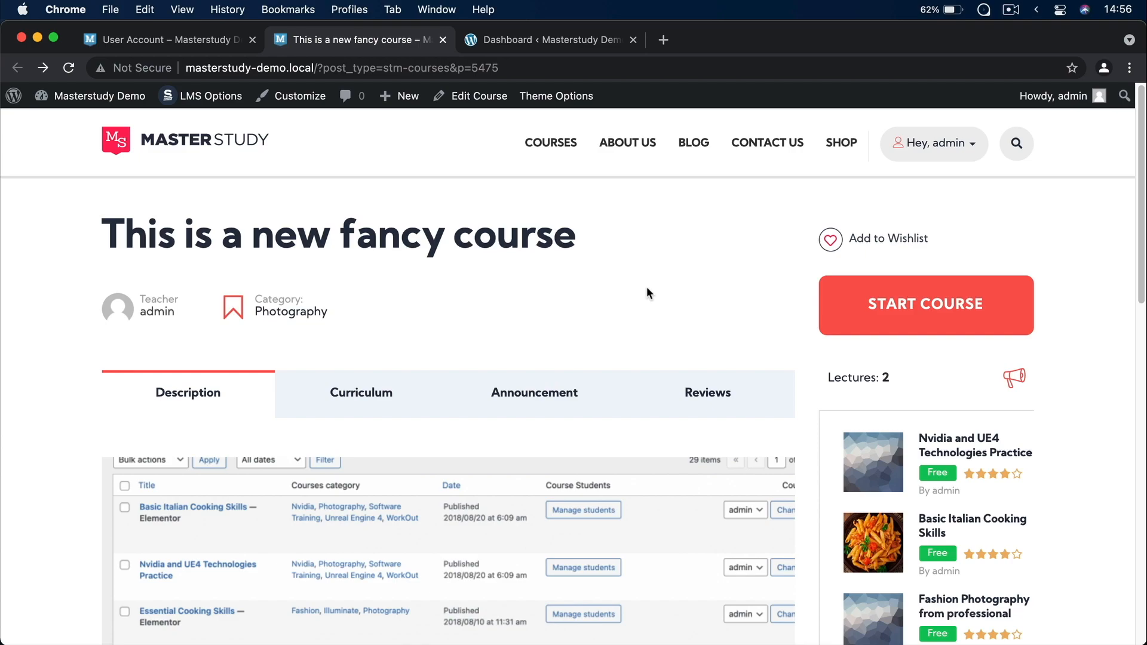
Step: Turn on the Drip Content addon in the STM LMS Settings Addons list
left_click(540, 43)
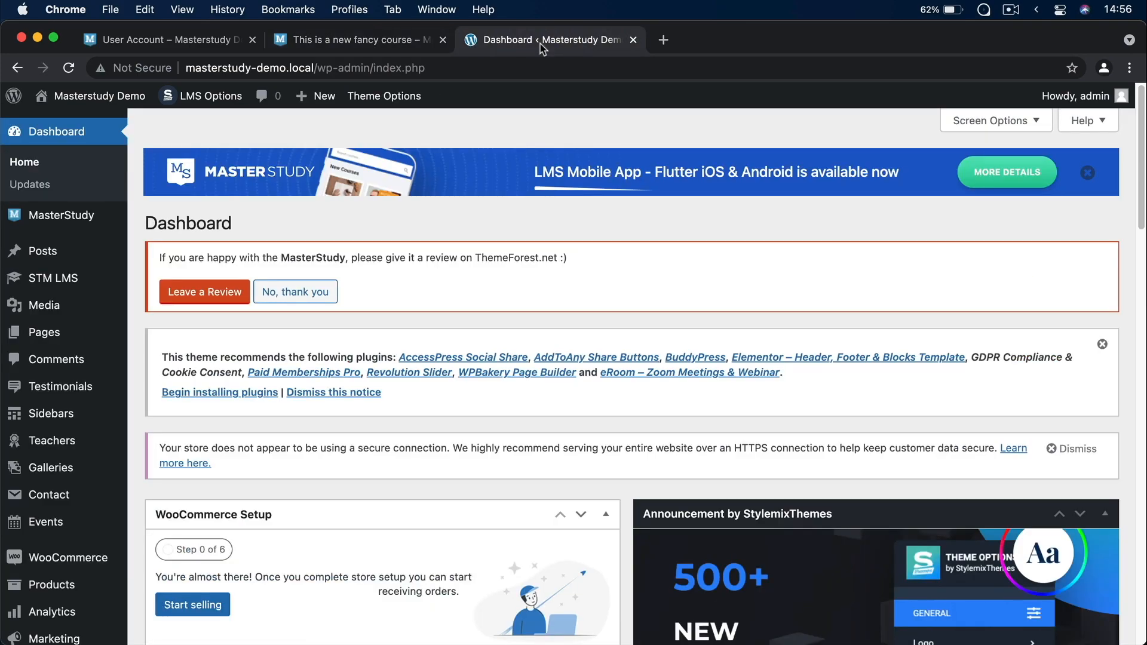
mouse_move(48, 278)
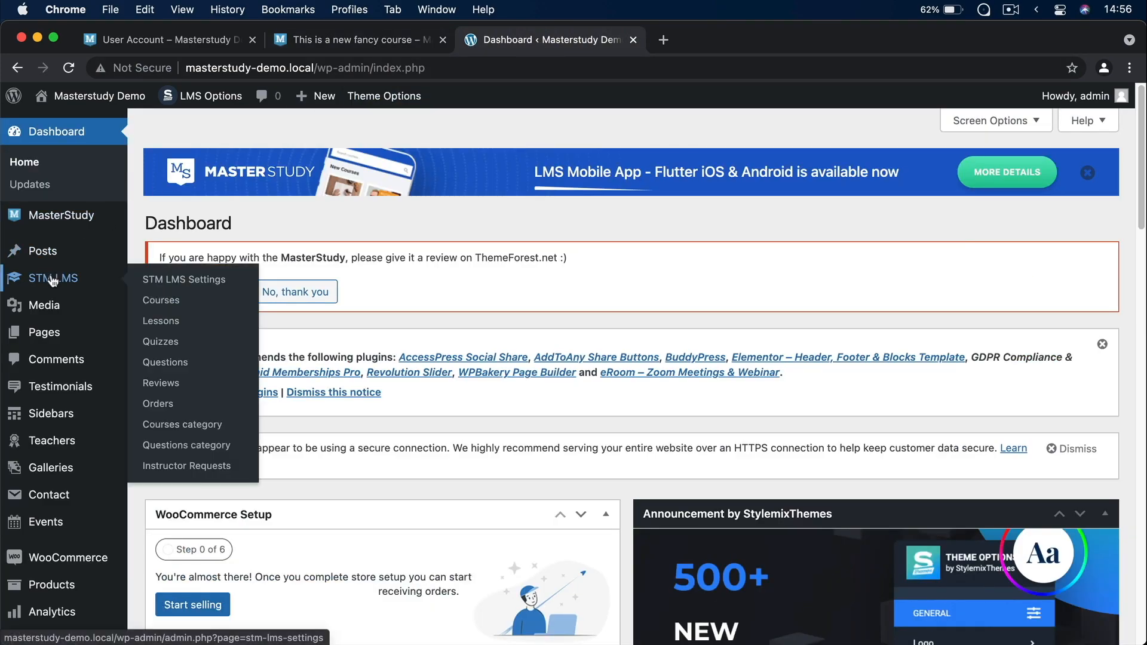
left_click(169, 281)
scroll(311, 299, "down", 7)
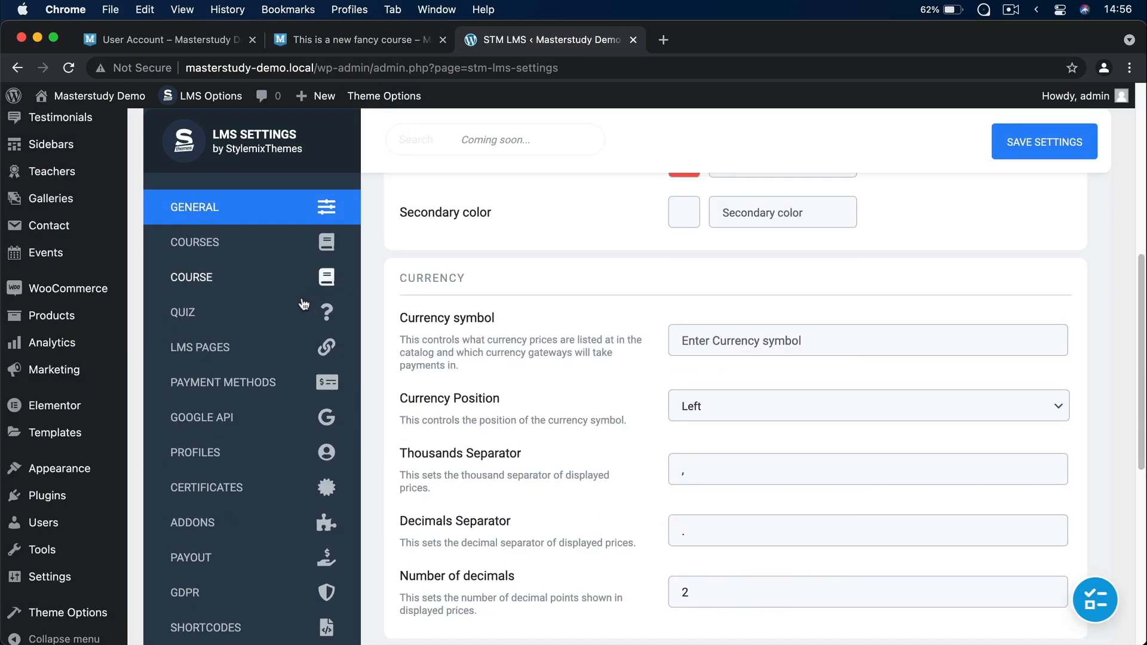
left_click(226, 524)
scroll(965, 358, "down", 5)
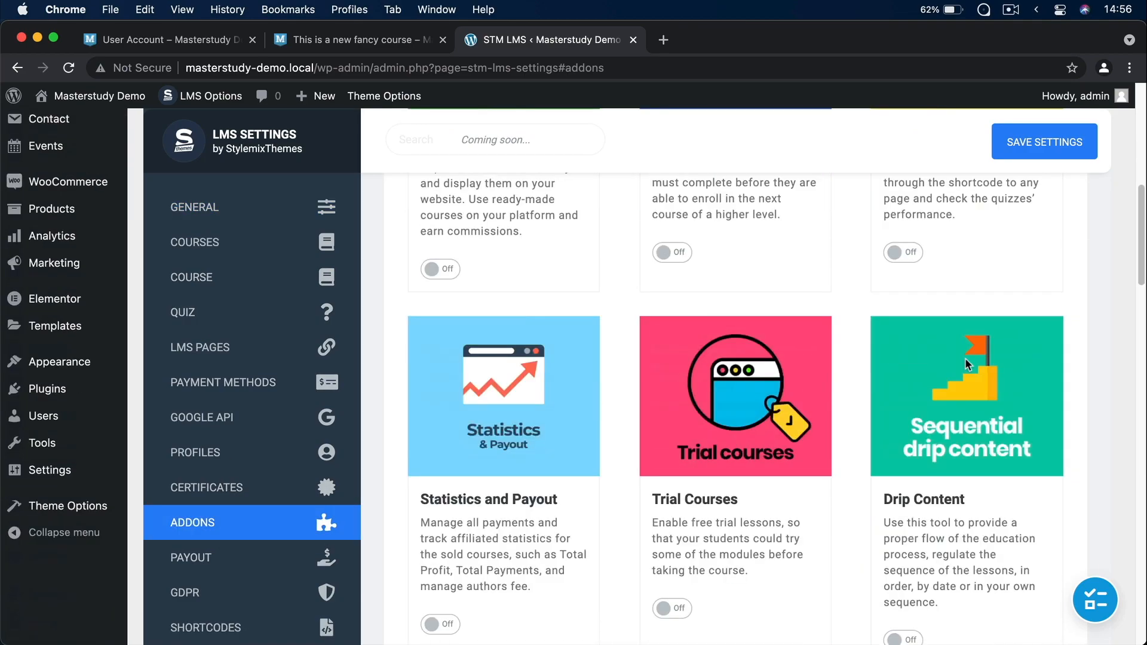
left_click(905, 427)
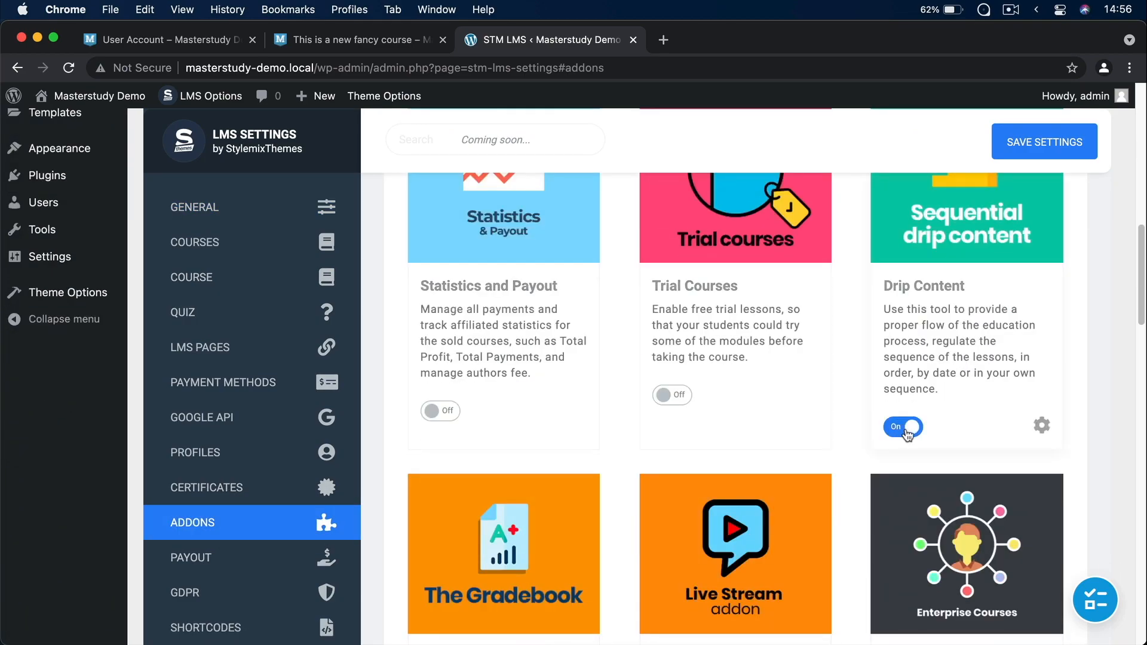
Step: Enable Lock lessons sequentially and Lock lesson before it starts, then save
left_click(1043, 426)
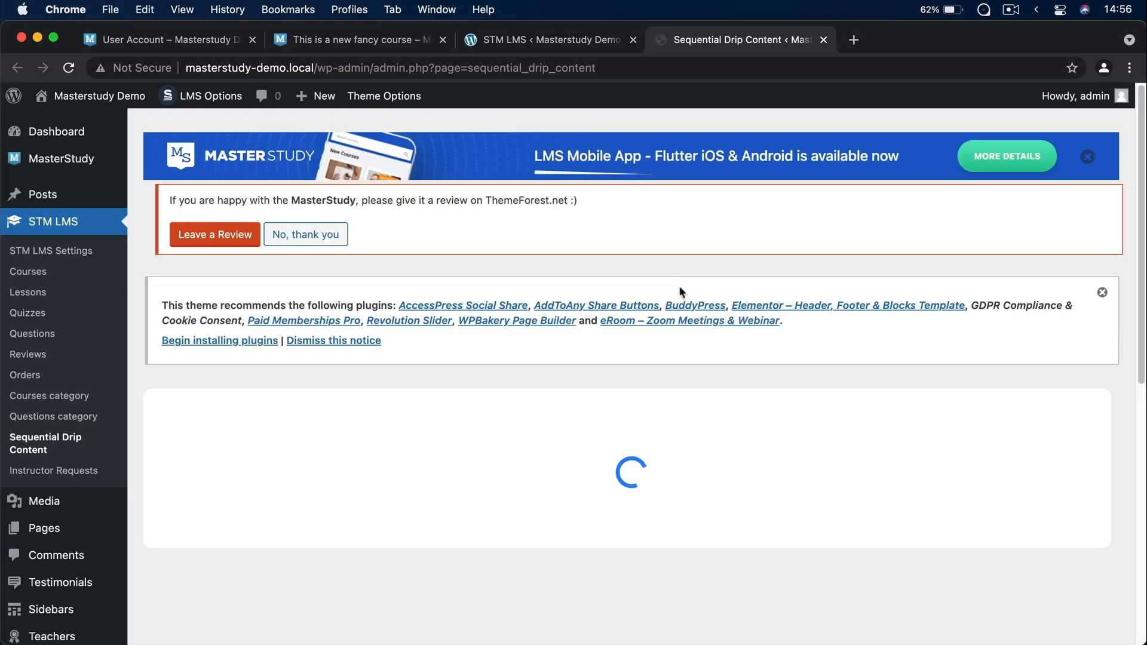
scroll(679, 285, "down", 5)
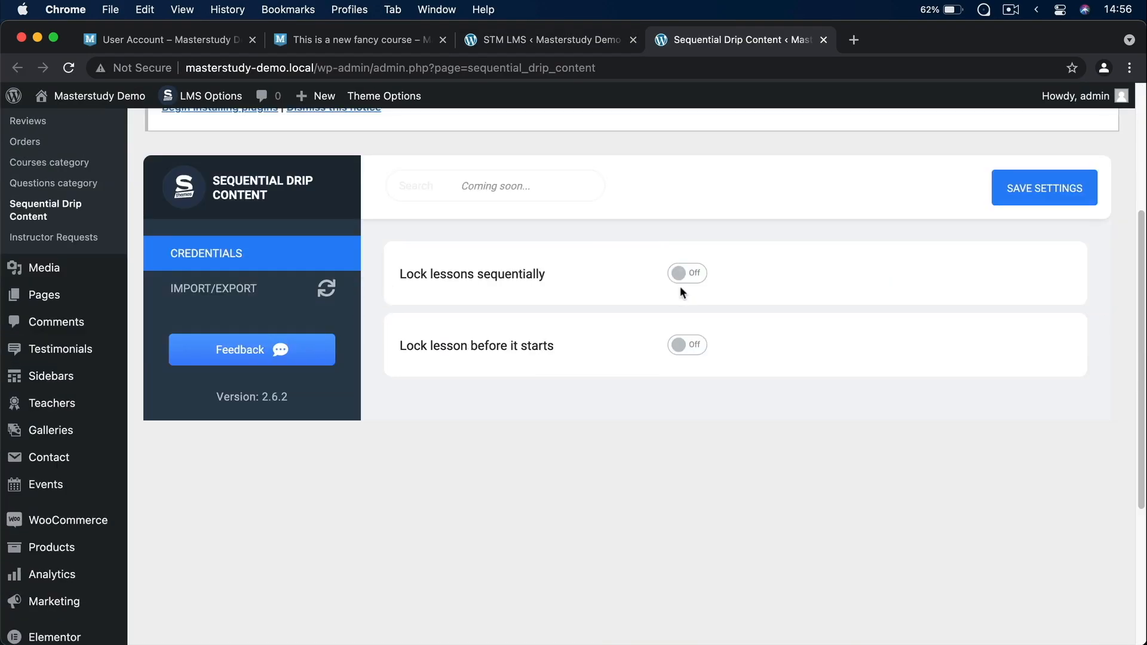
left_click(685, 279)
left_click(694, 350)
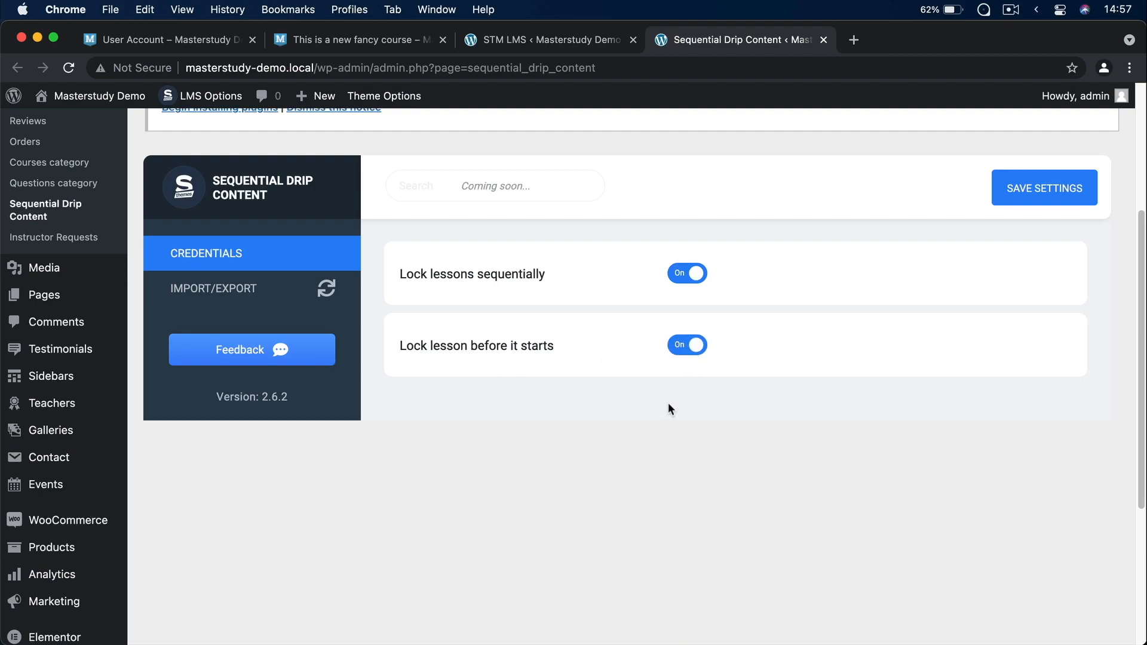
left_click(1049, 187)
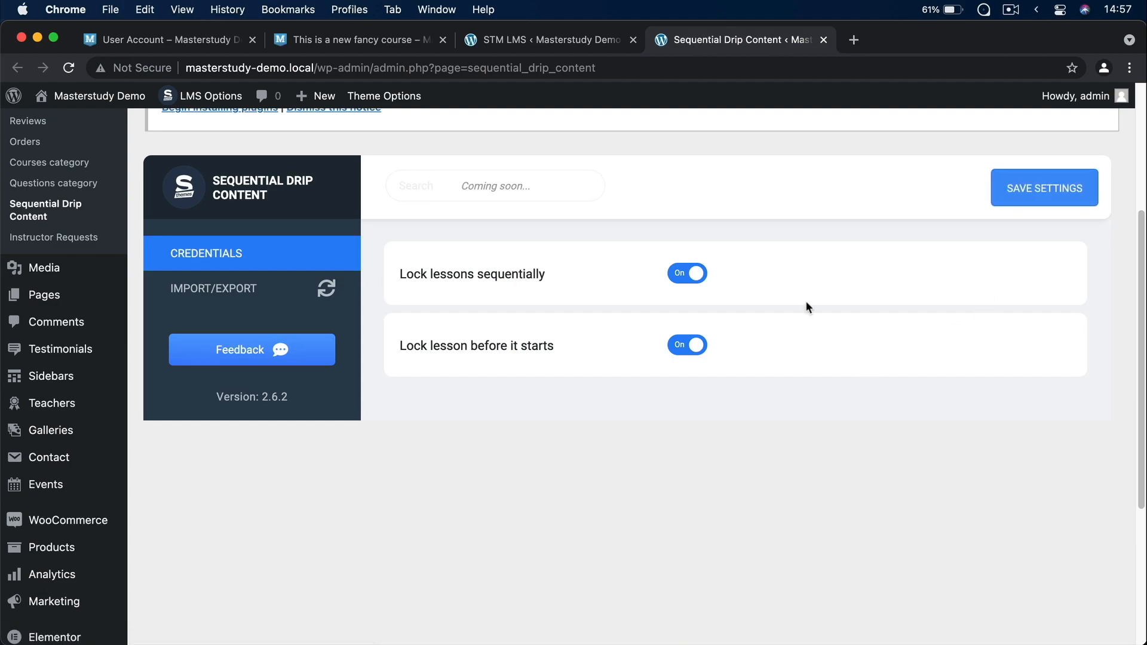
scroll(805, 299, "up", 5)
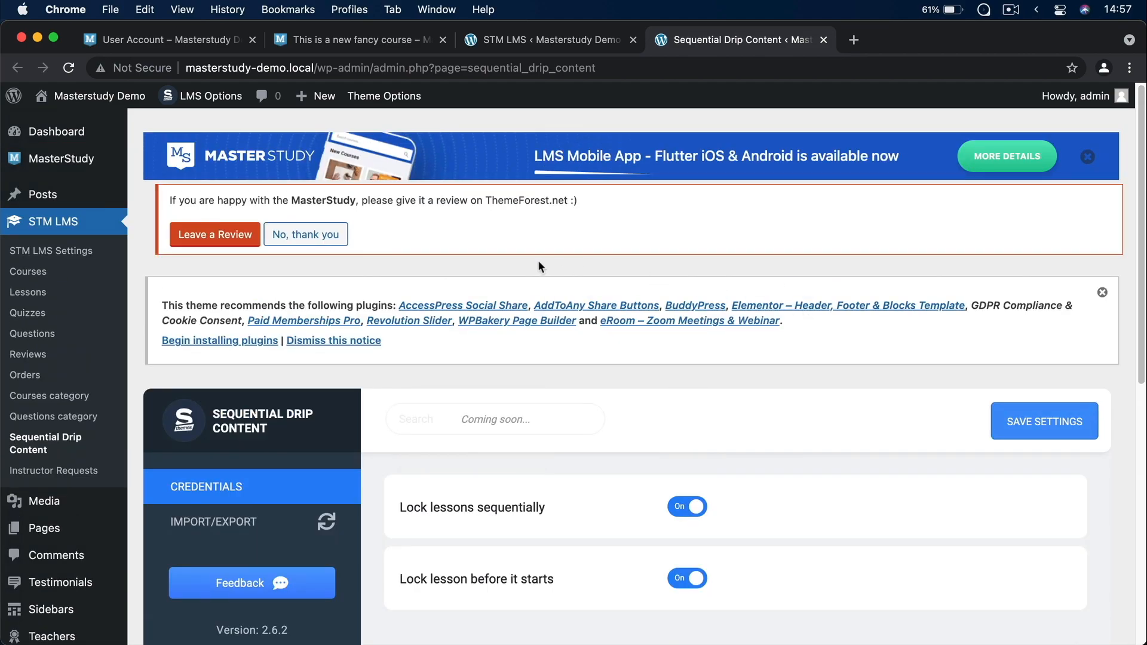
Step: Review the expanded Certificate Settings under LMS Certificates, then return to the User Account page
left_click(87, 256)
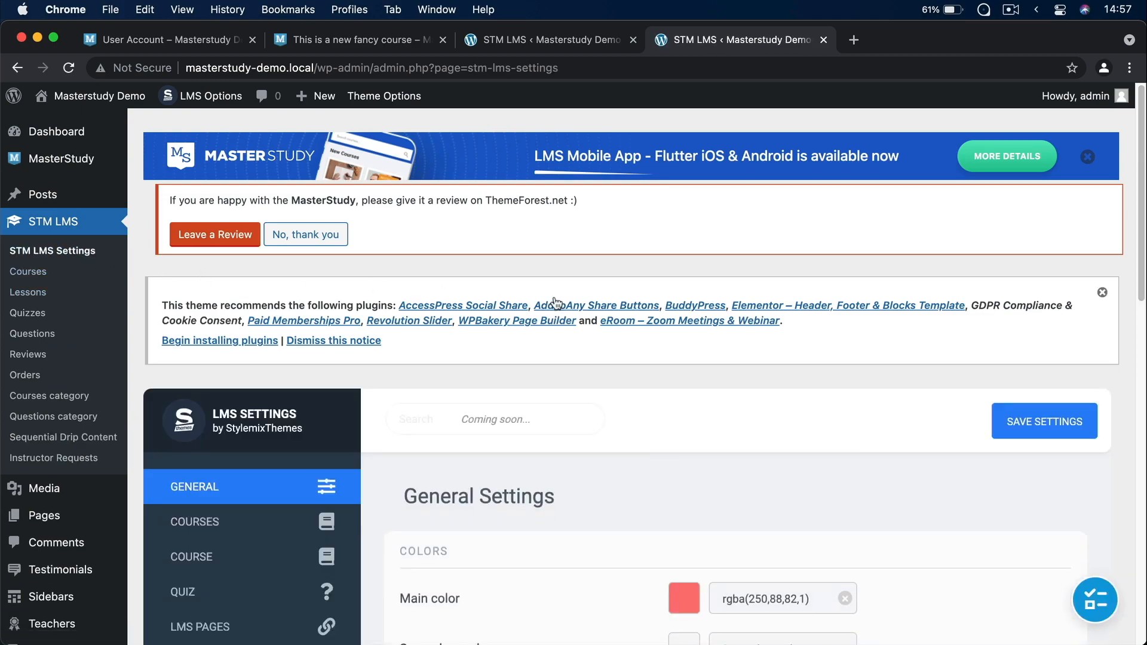
scroll(554, 302, "down", 7)
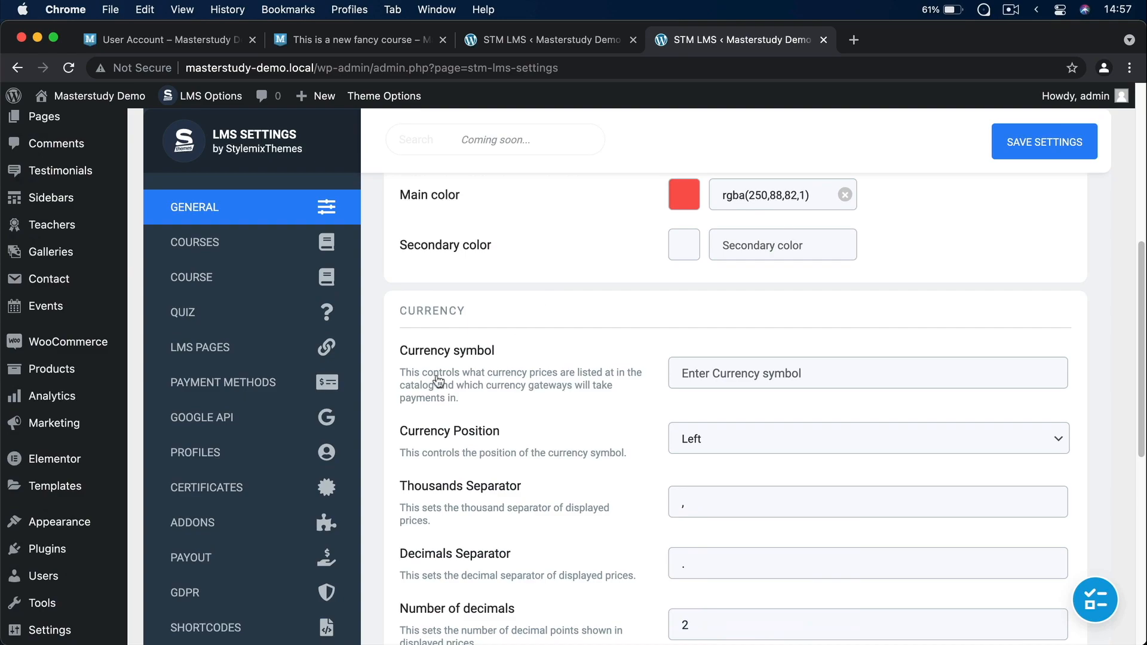
left_click(229, 489)
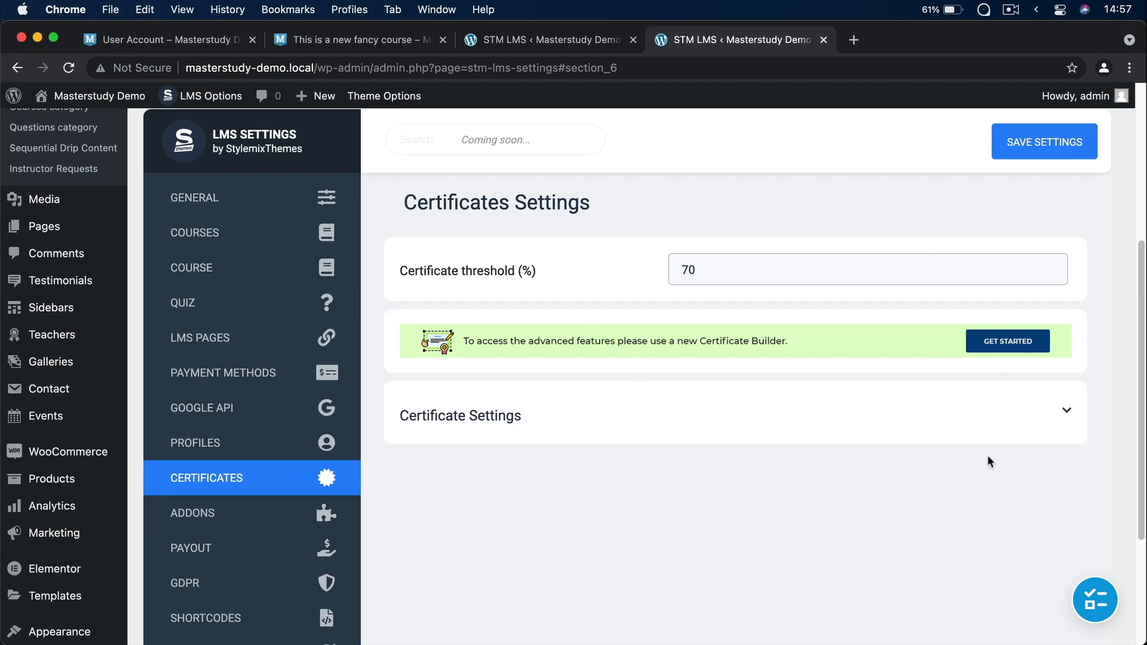
left_click(833, 430)
scroll(814, 442, "down", 10)
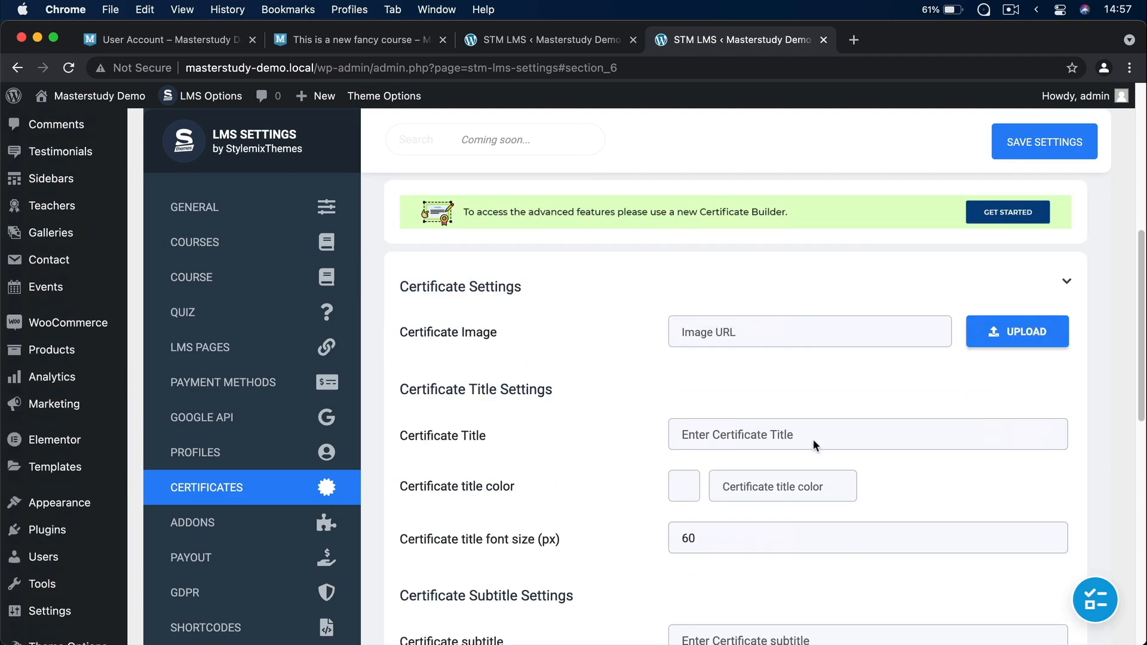
scroll(813, 438, "up", 6)
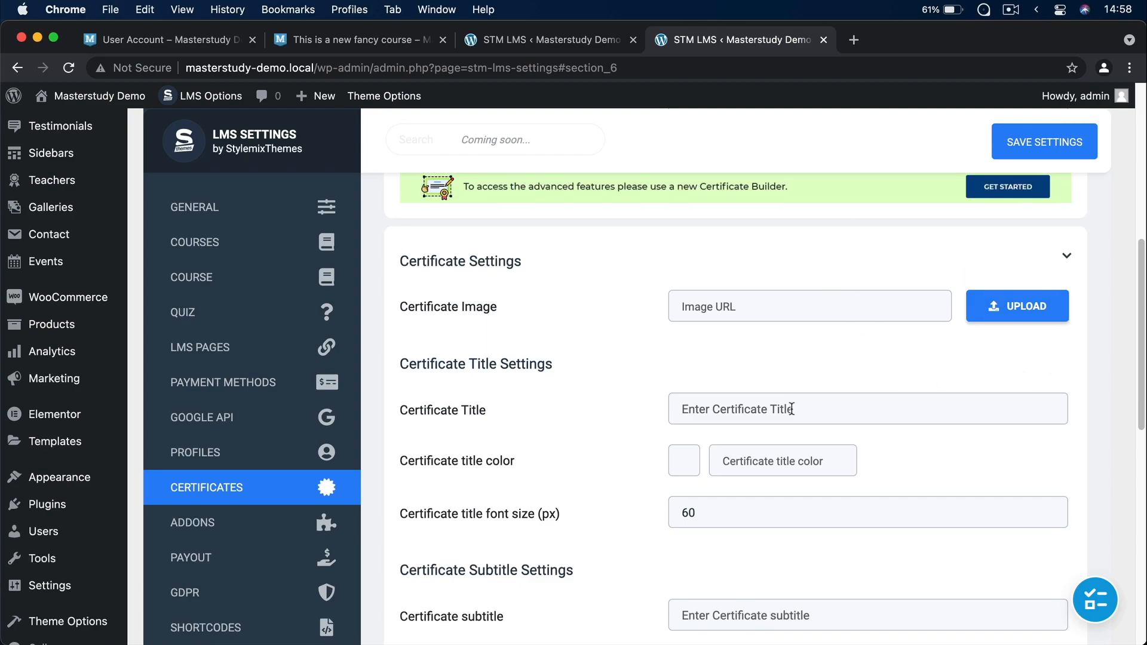
scroll(788, 406, "down", 3)
scroll(786, 484, "down", 2)
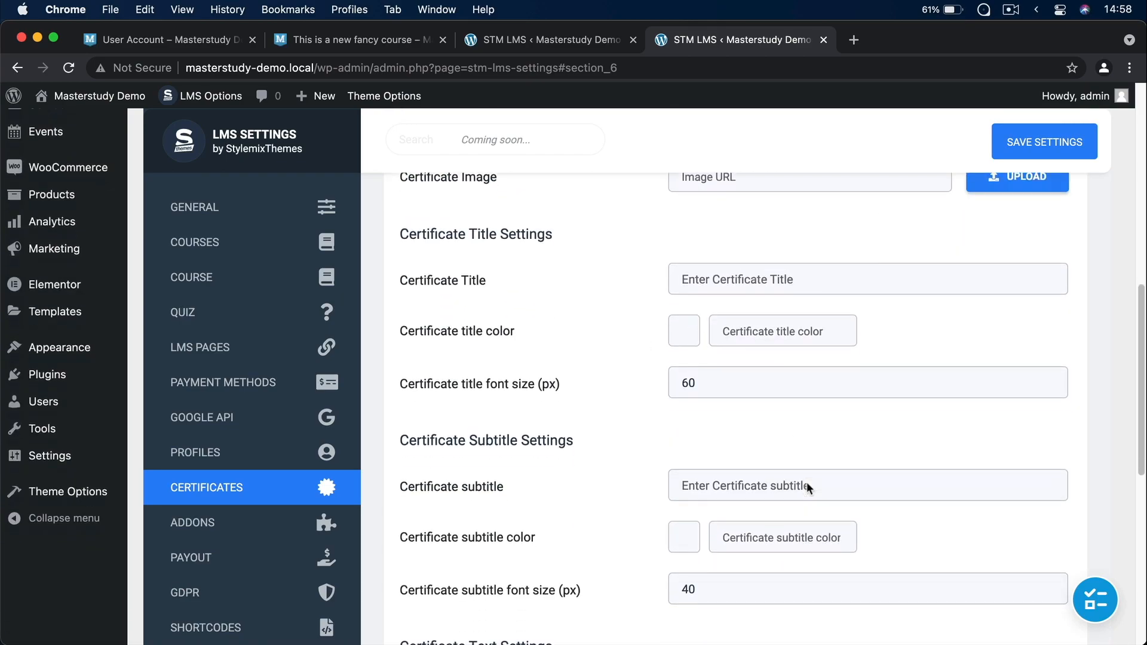
scroll(685, 458, "down", 5)
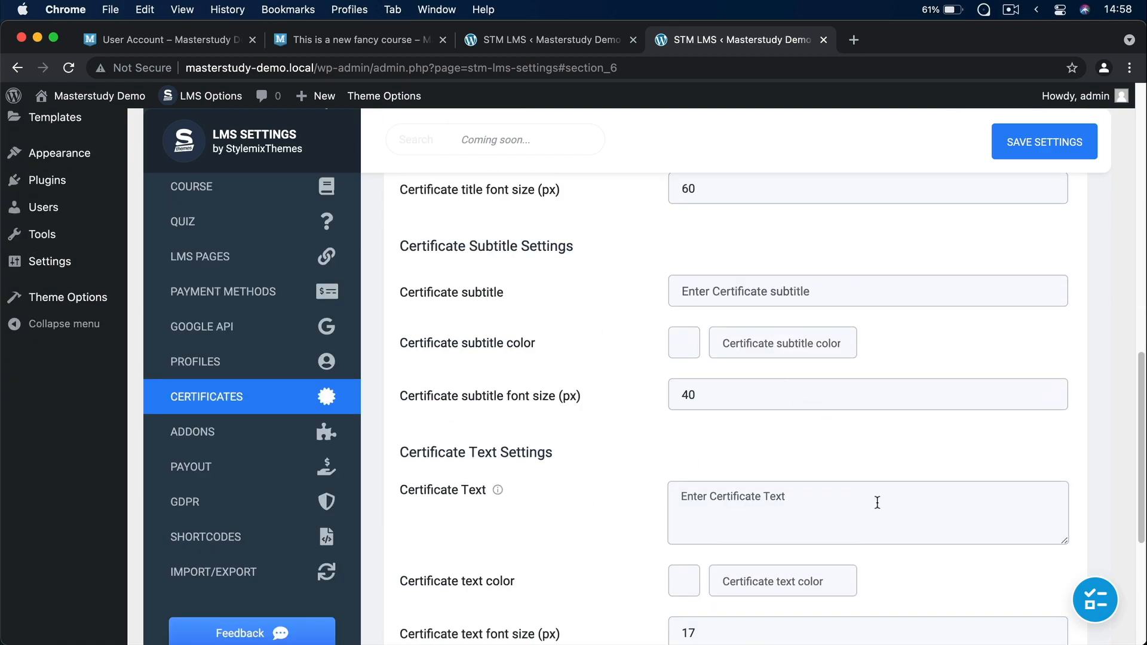
scroll(638, 314, "up", 5)
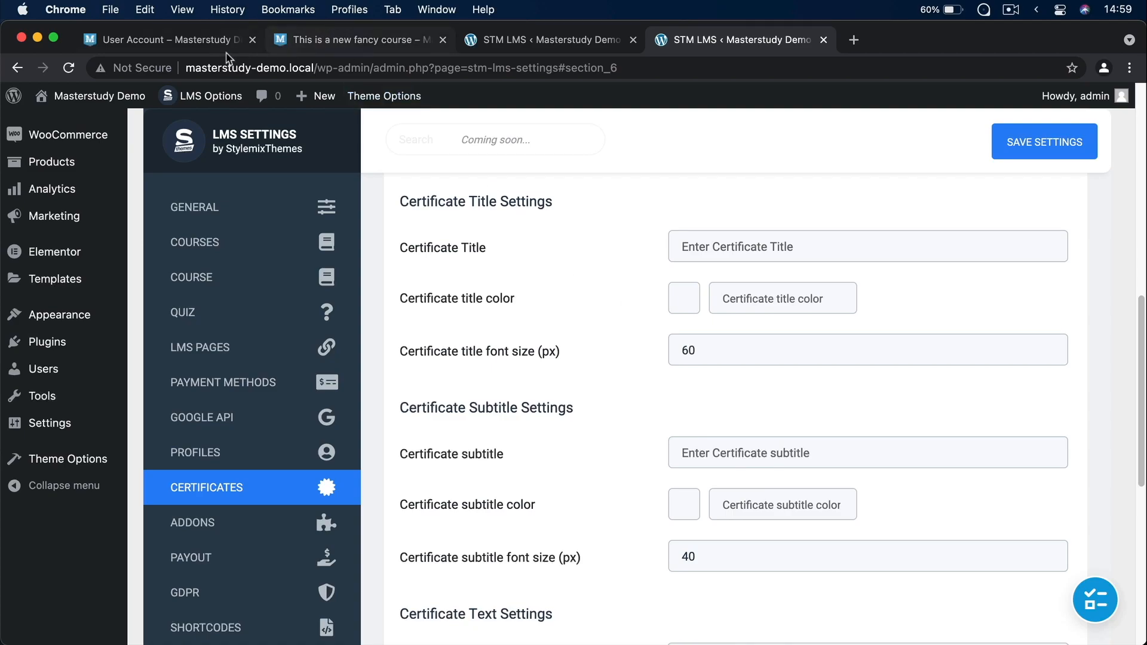
left_click(209, 40)
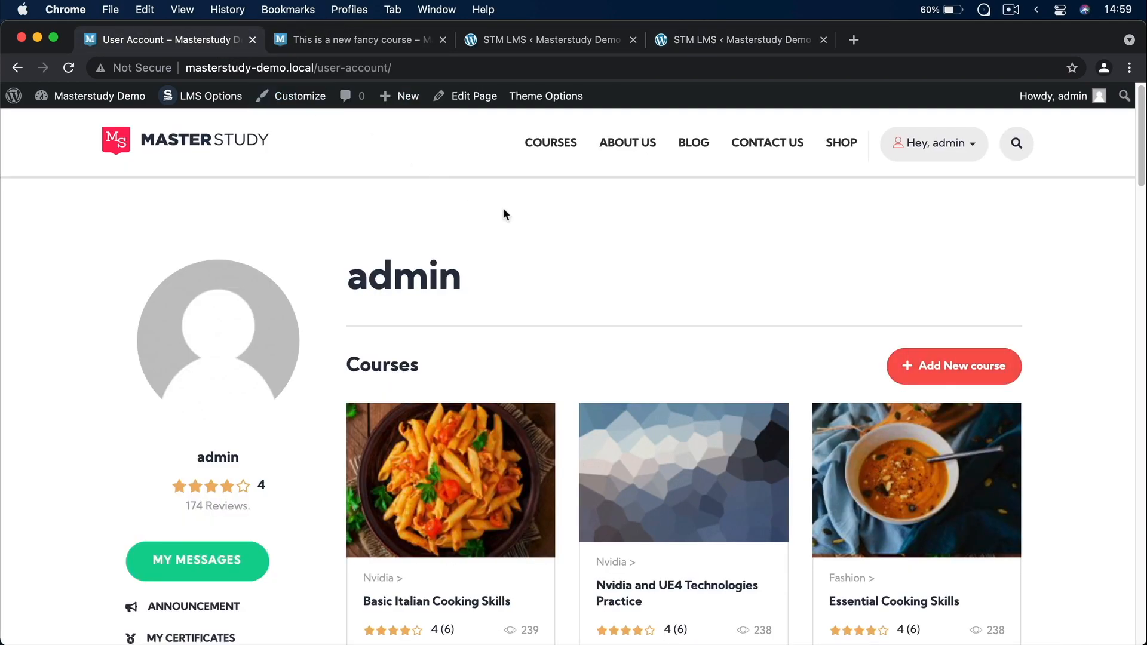
left_click(540, 145)
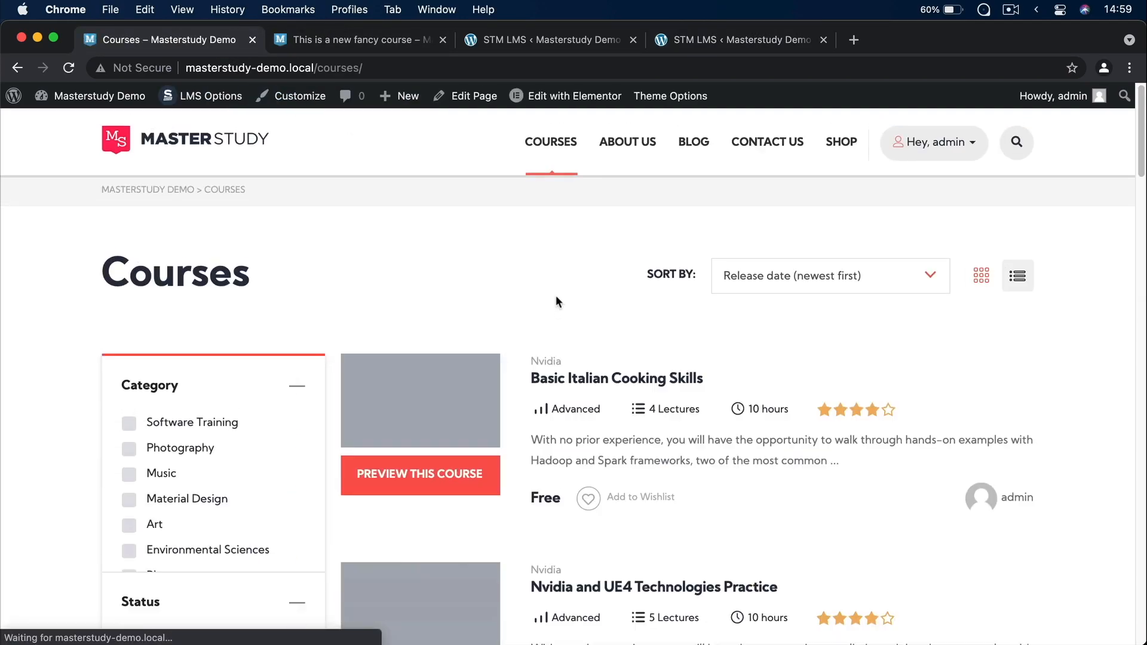
scroll(382, 329, "down", 5)
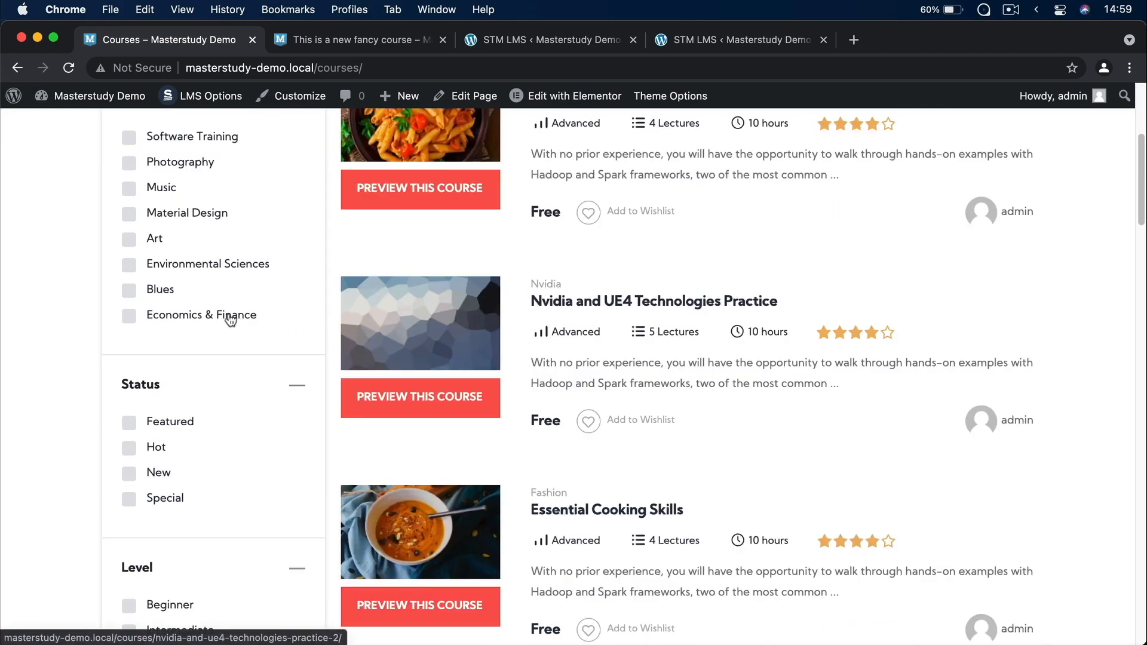
scroll(230, 319, "up", 4)
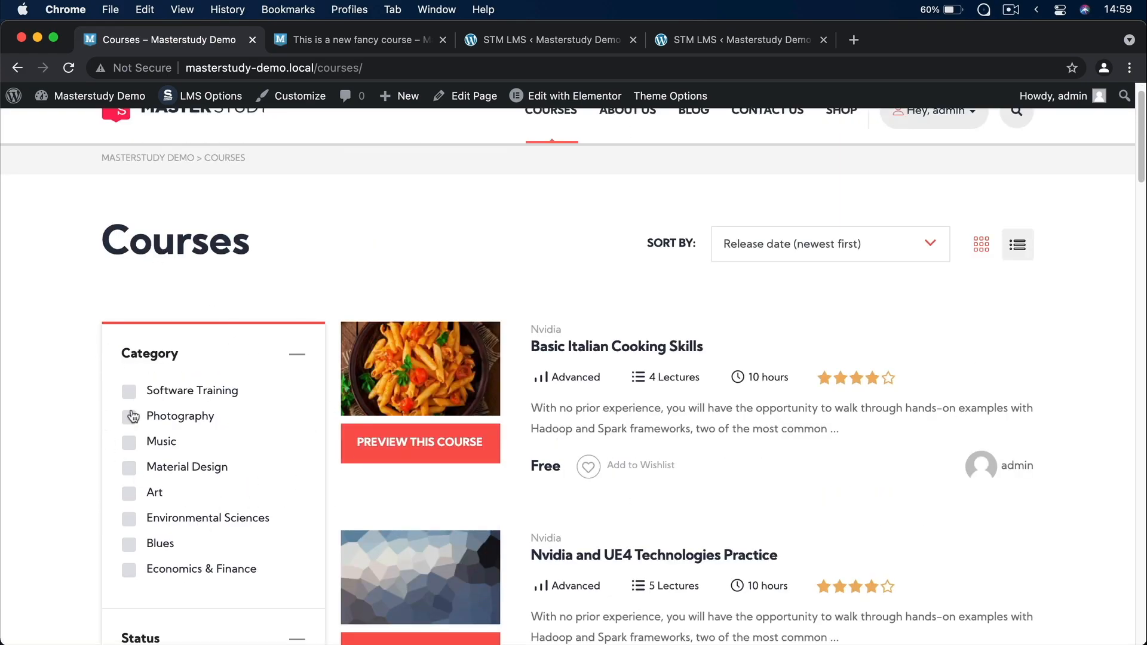
scroll(134, 410, "down", 2)
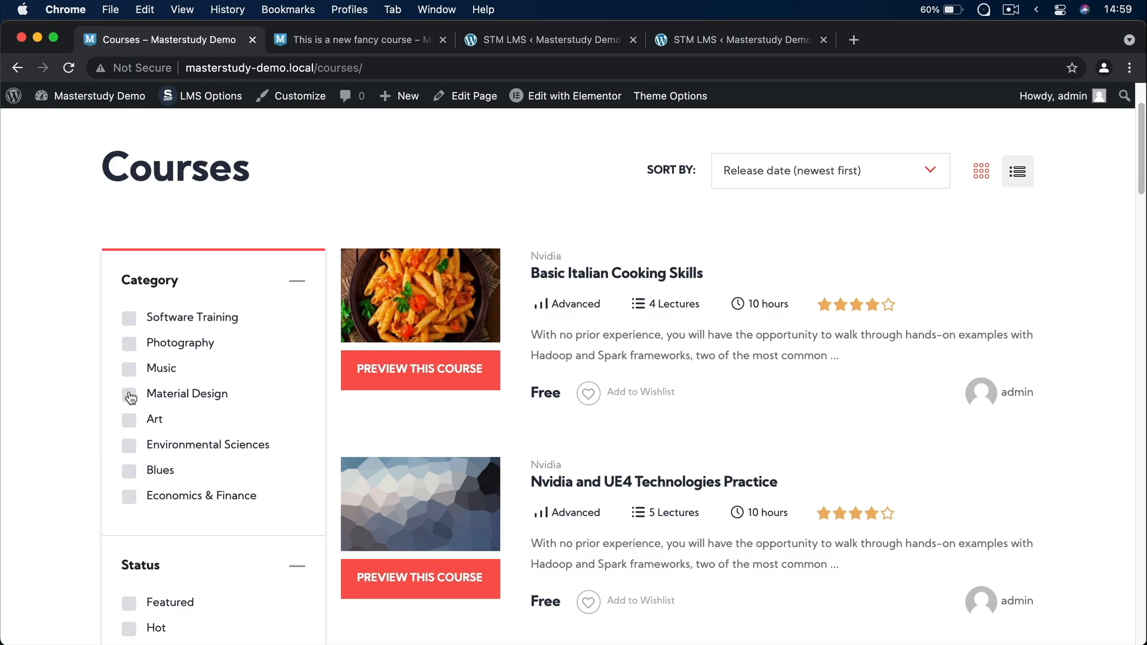
left_click(129, 394)
scroll(315, 395, "down", 3)
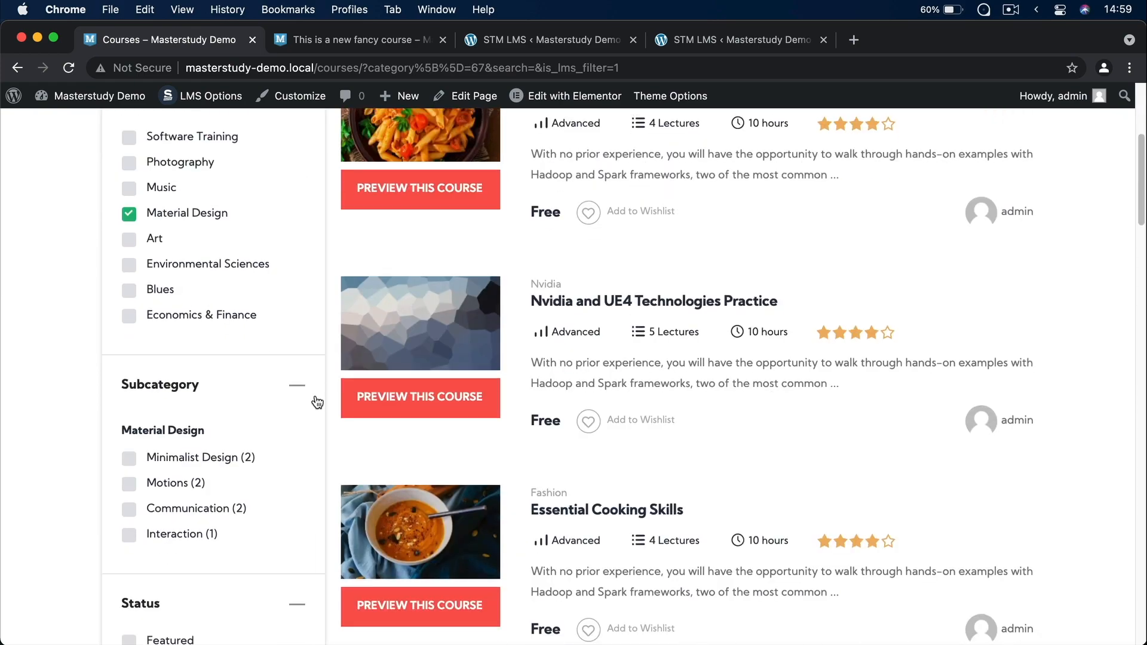
scroll(317, 401, "down", 2)
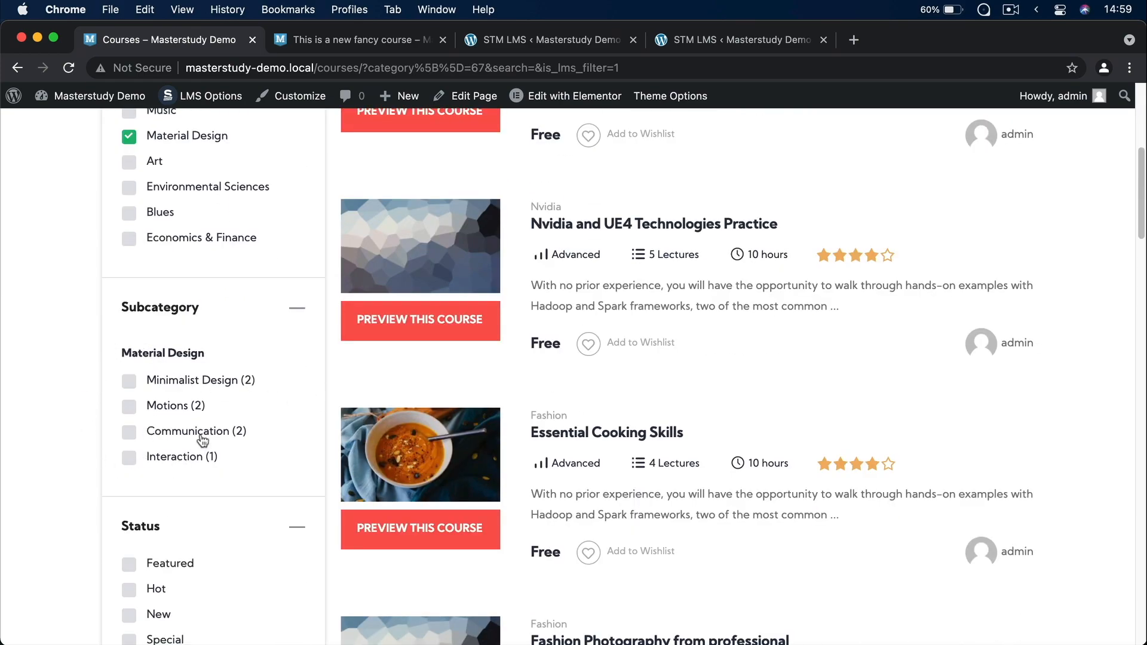
scroll(202, 440, "down", 4)
scroll(235, 469, "down", 3)
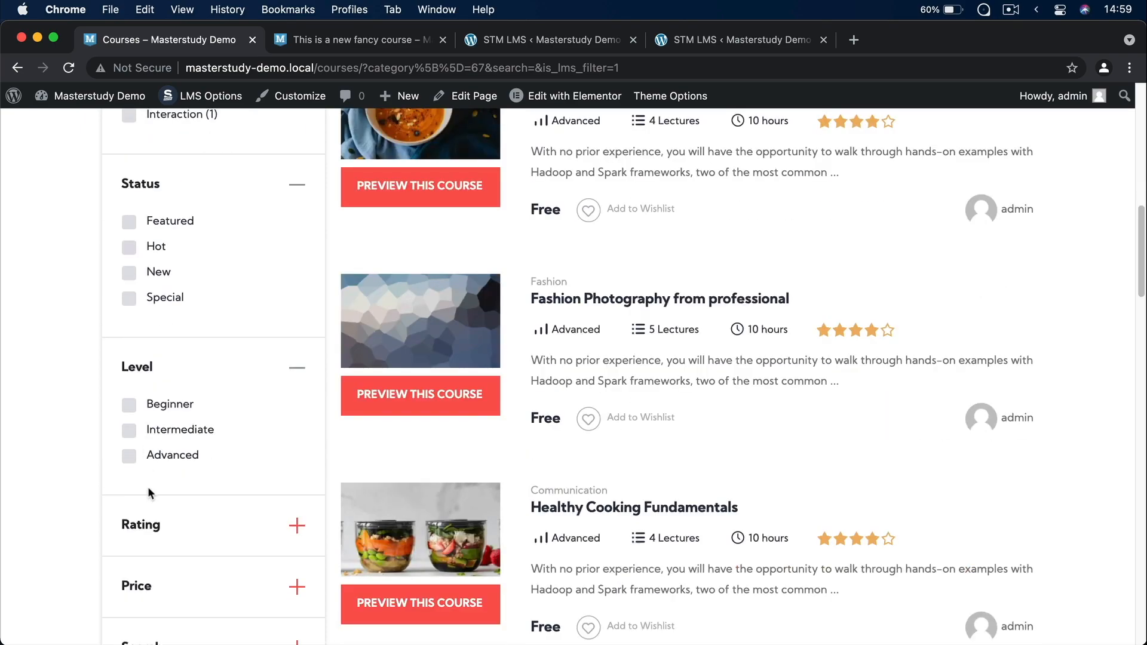
scroll(269, 482, "down", 1)
left_click(236, 466)
scroll(235, 466, "down", 3)
left_click(235, 465)
scroll(227, 463, "down", 2)
left_click(128, 207)
scroll(202, 366, "up", 5)
left_click(144, 379)
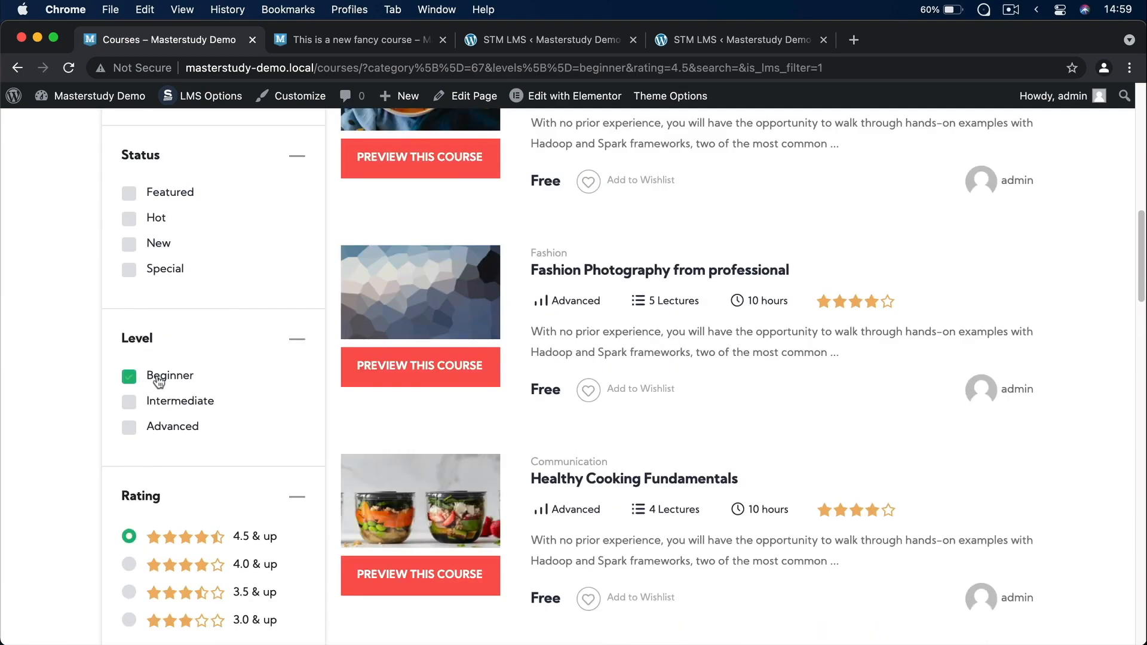
left_click(132, 196)
scroll(198, 409, "down", 5)
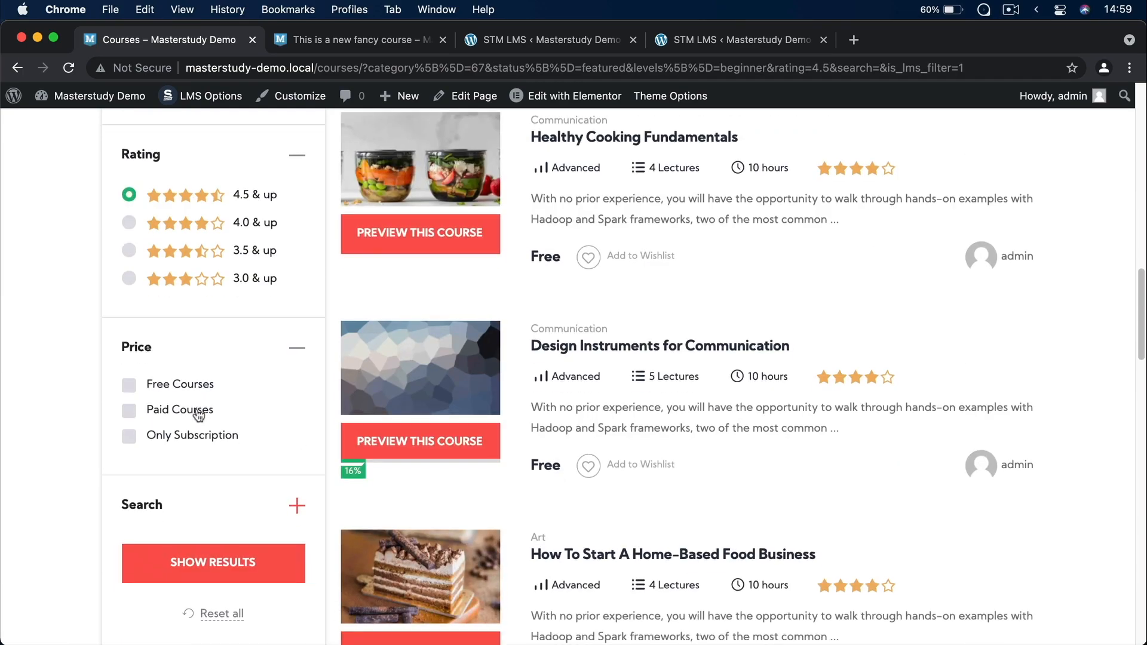
left_click(213, 562)
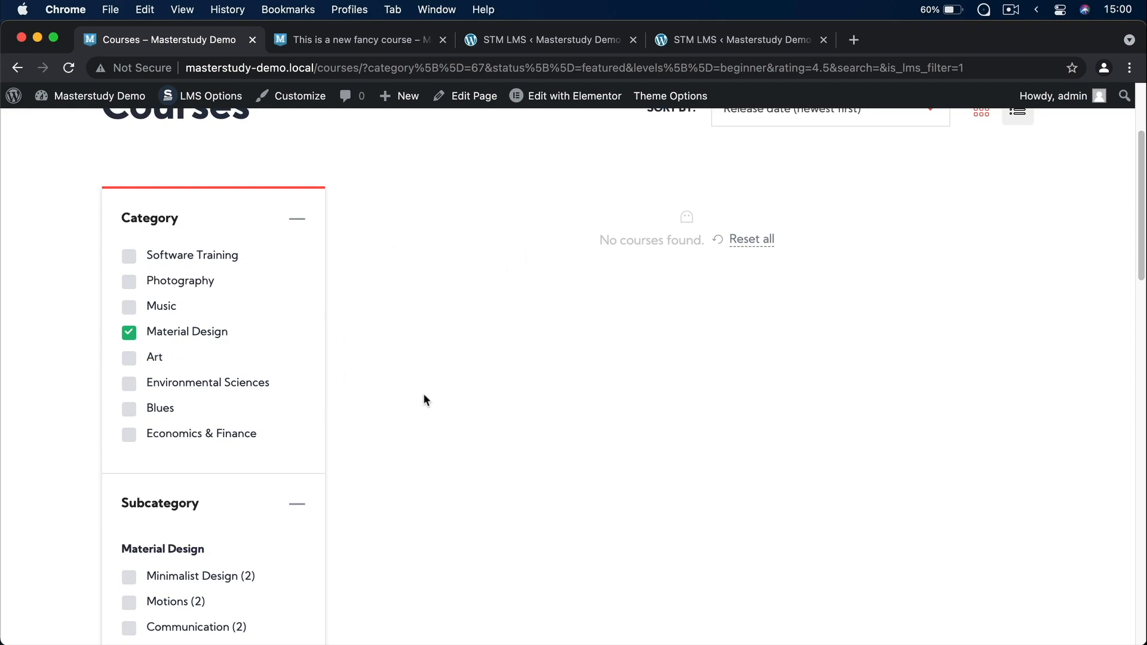
left_click(129, 332)
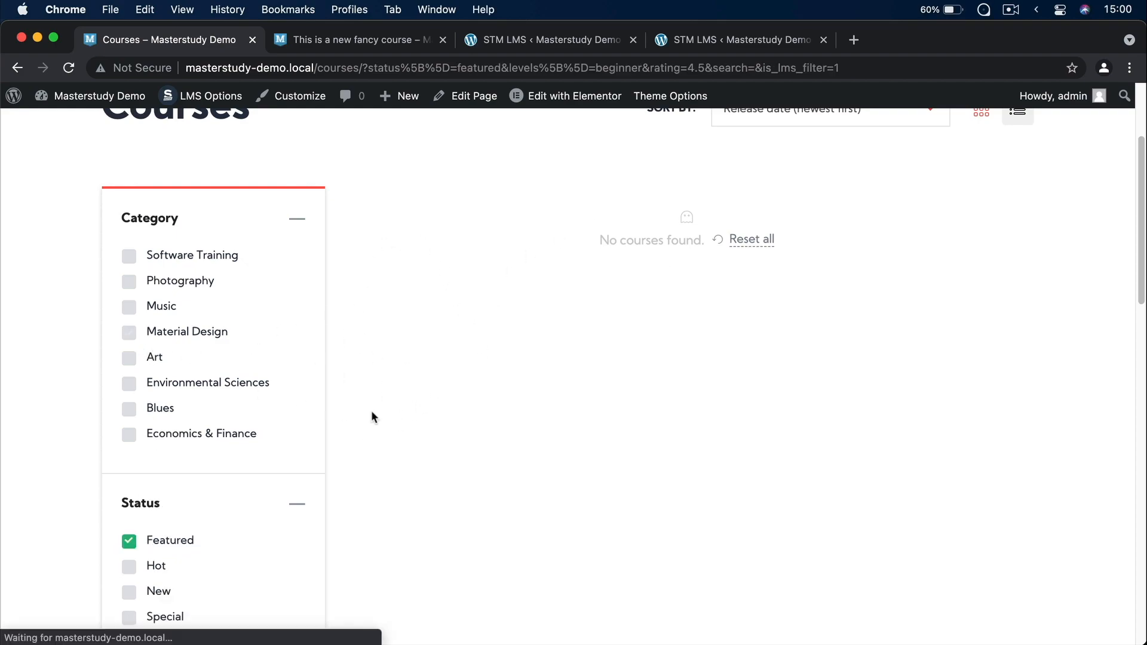
left_click(754, 253)
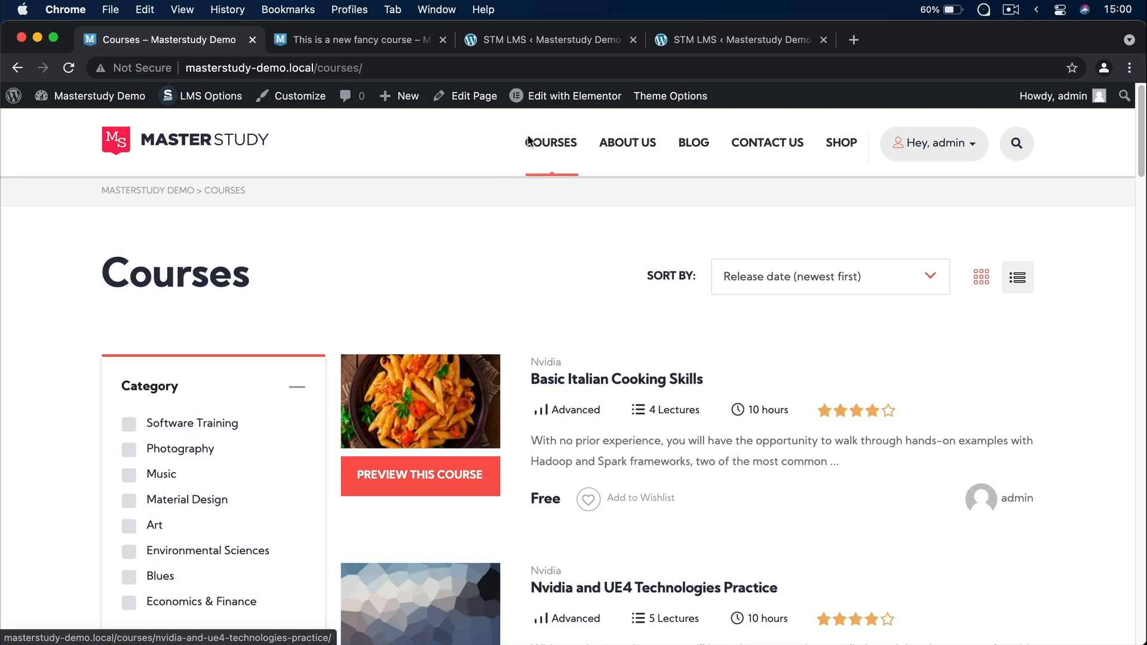
Step: Review the COURSES catalog settings, then choose Drafted > Edit course for This is a new fancy course
left_click(550, 43)
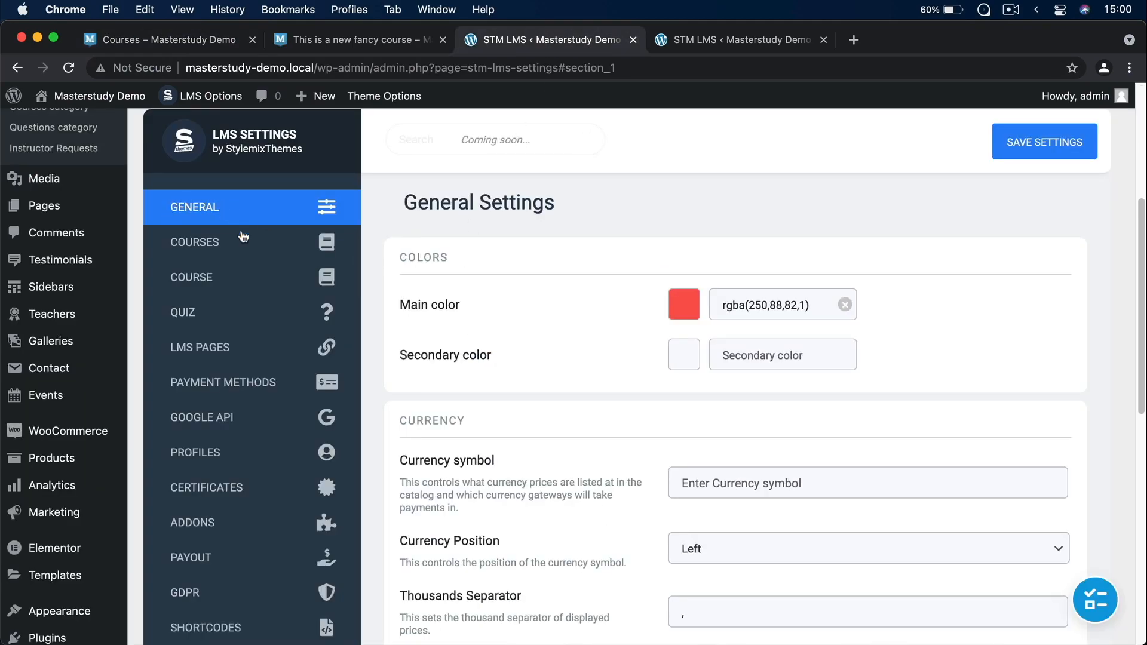
left_click(203, 246)
scroll(507, 317, "down", 10)
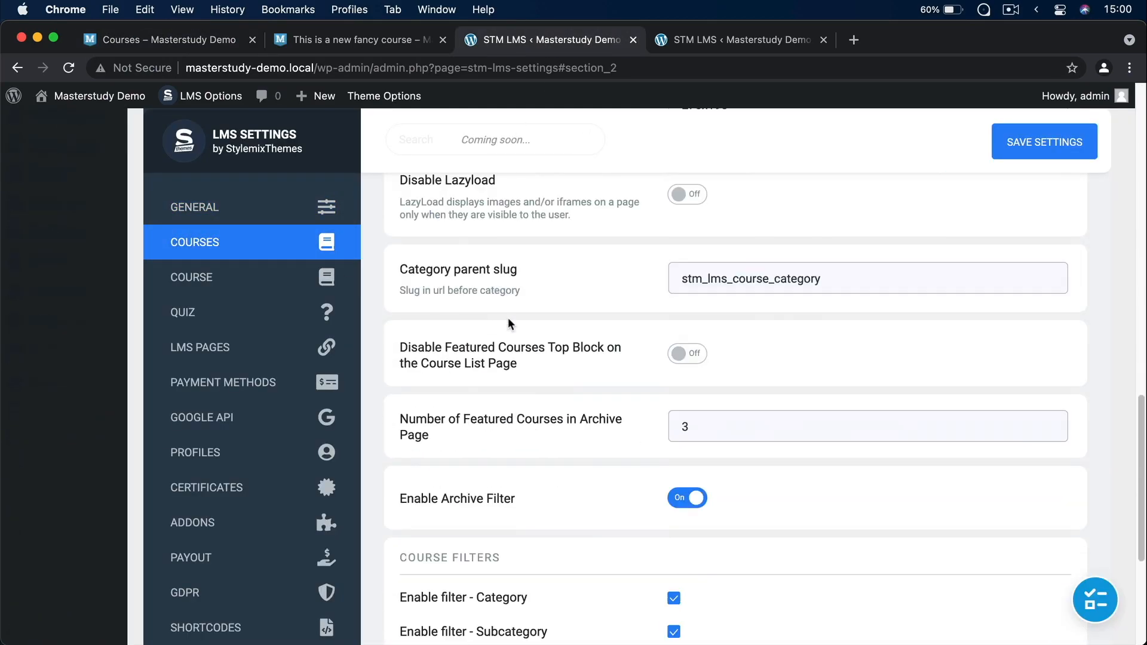
scroll(508, 317, "down", 3)
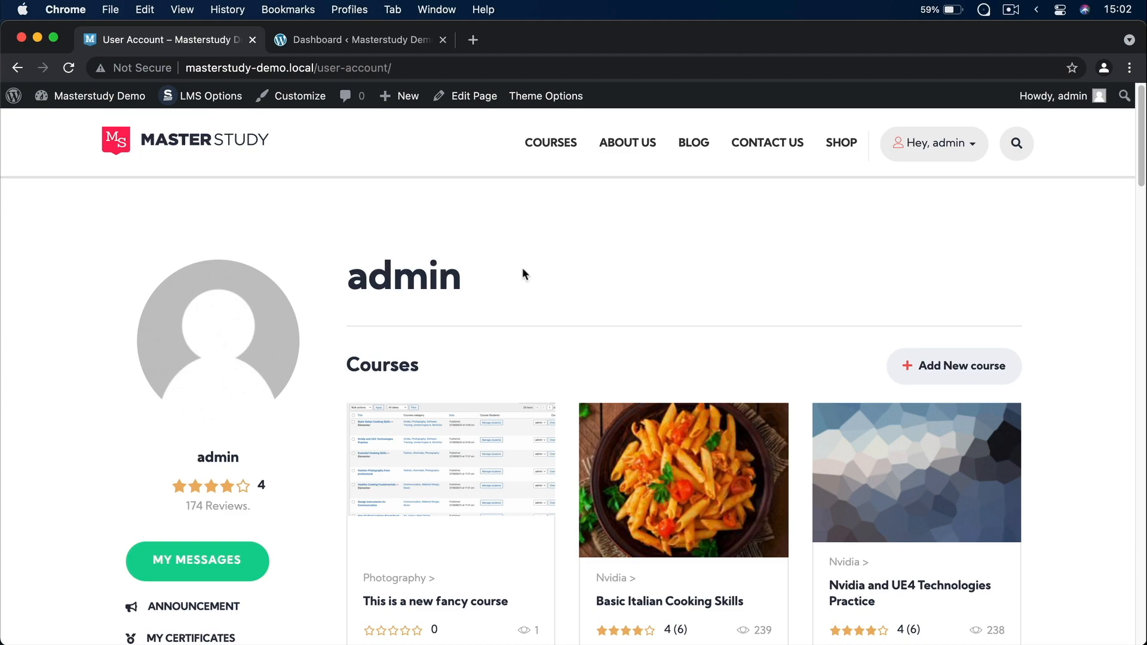
scroll(522, 267, "down", 2)
mouse_move(435, 604)
left_click(529, 628)
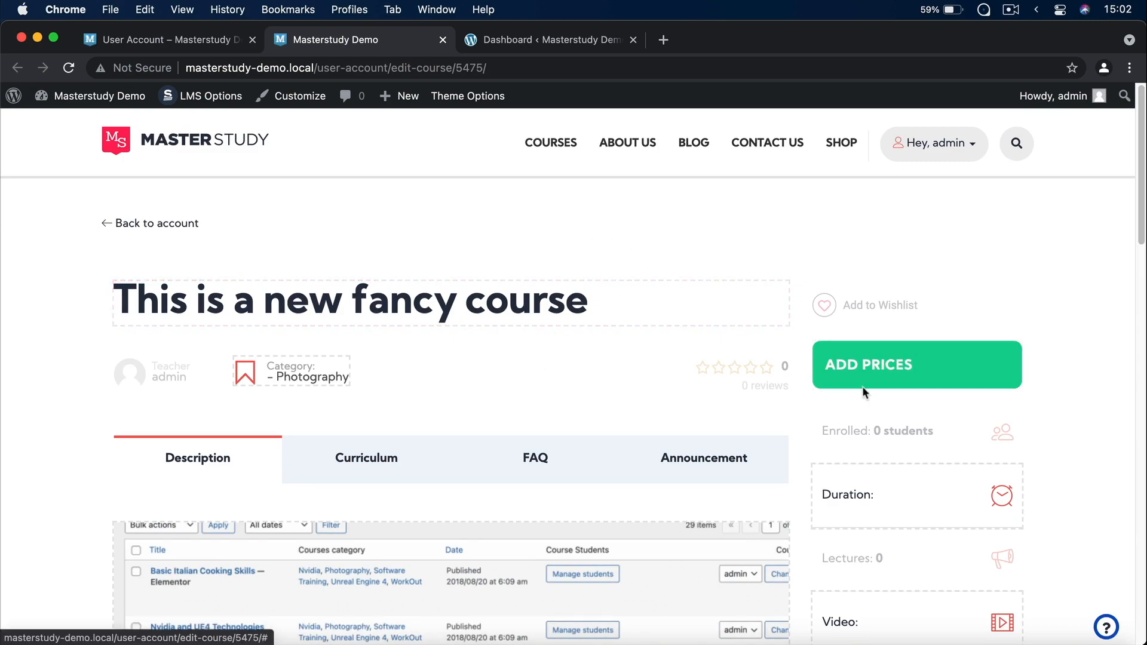
Step: Give This is a new fancy course a price of 12 and sale price of 9, then update it
left_click(924, 371)
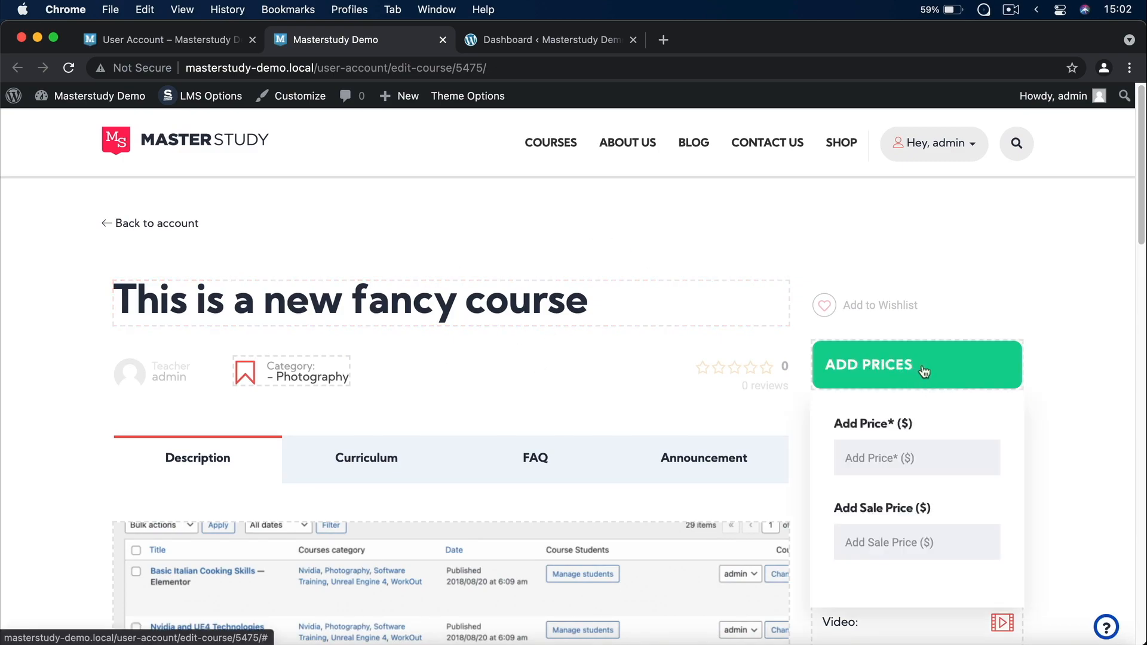
scroll(907, 394, "down", 1)
left_click(895, 413)
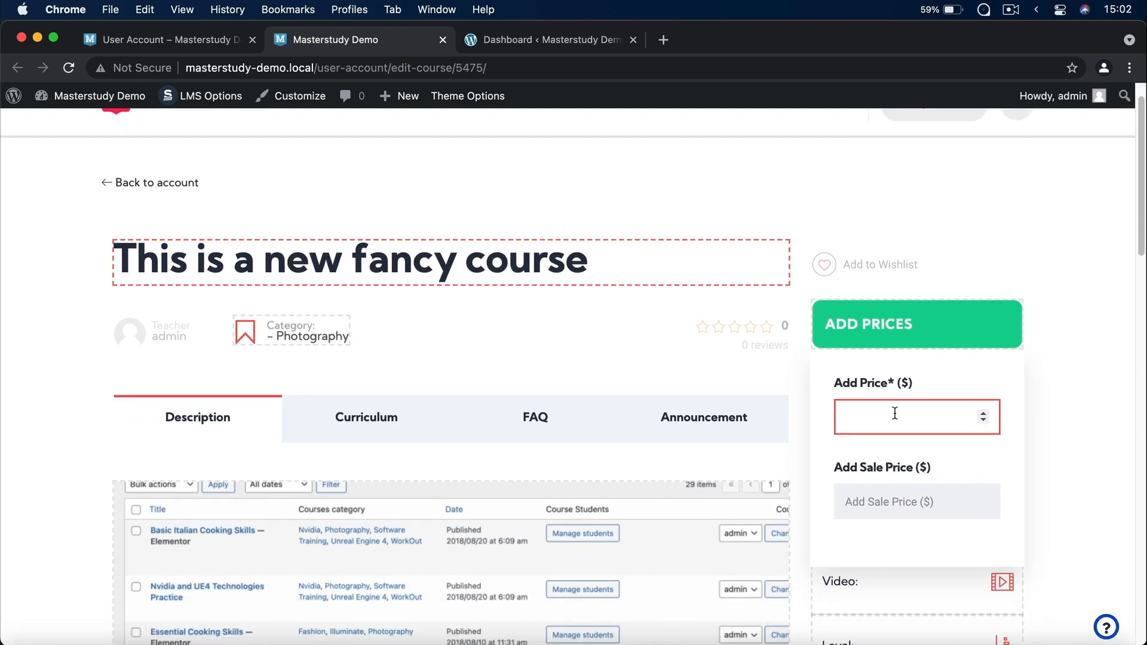
type("12")
key("Tab")
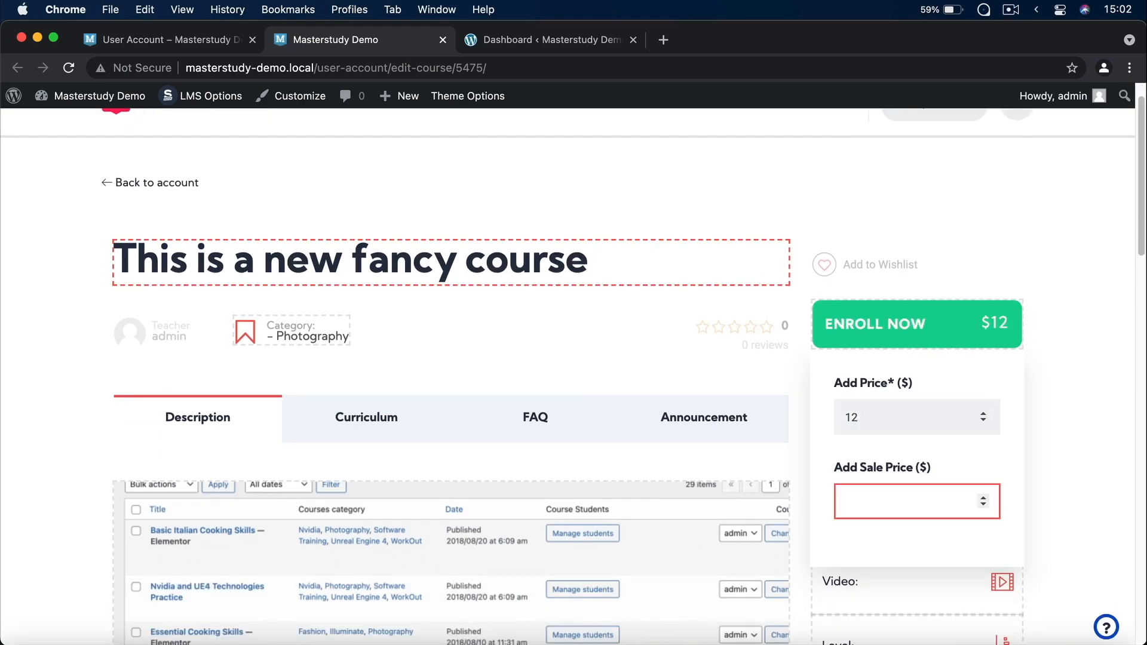
type("9")
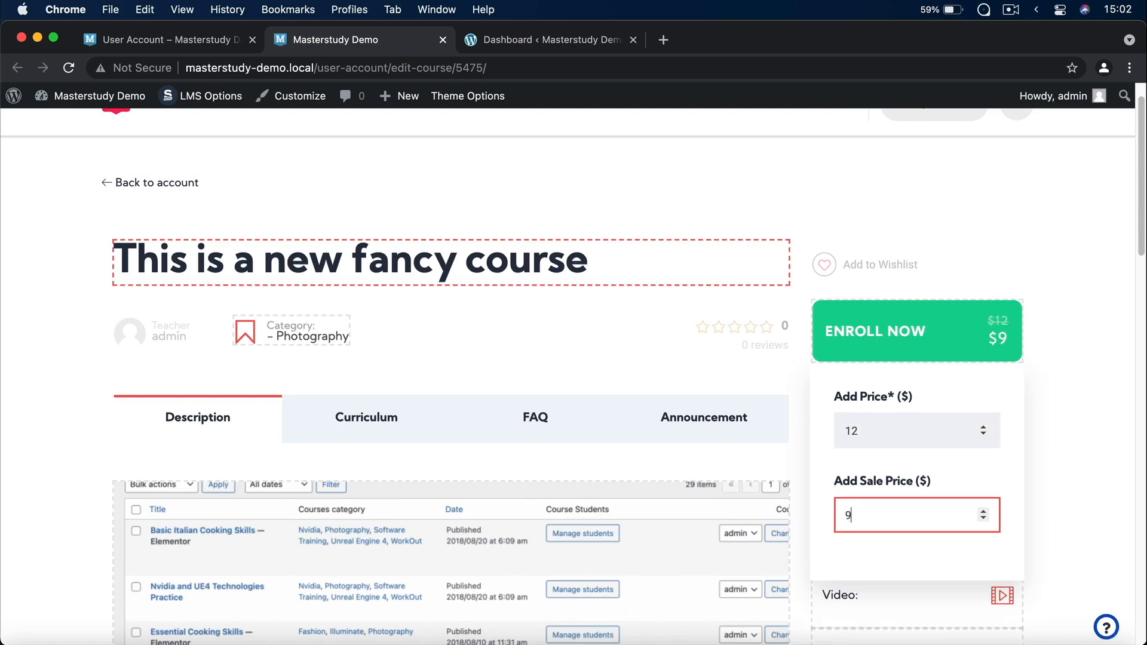
scroll(1114, 425, "down", 20)
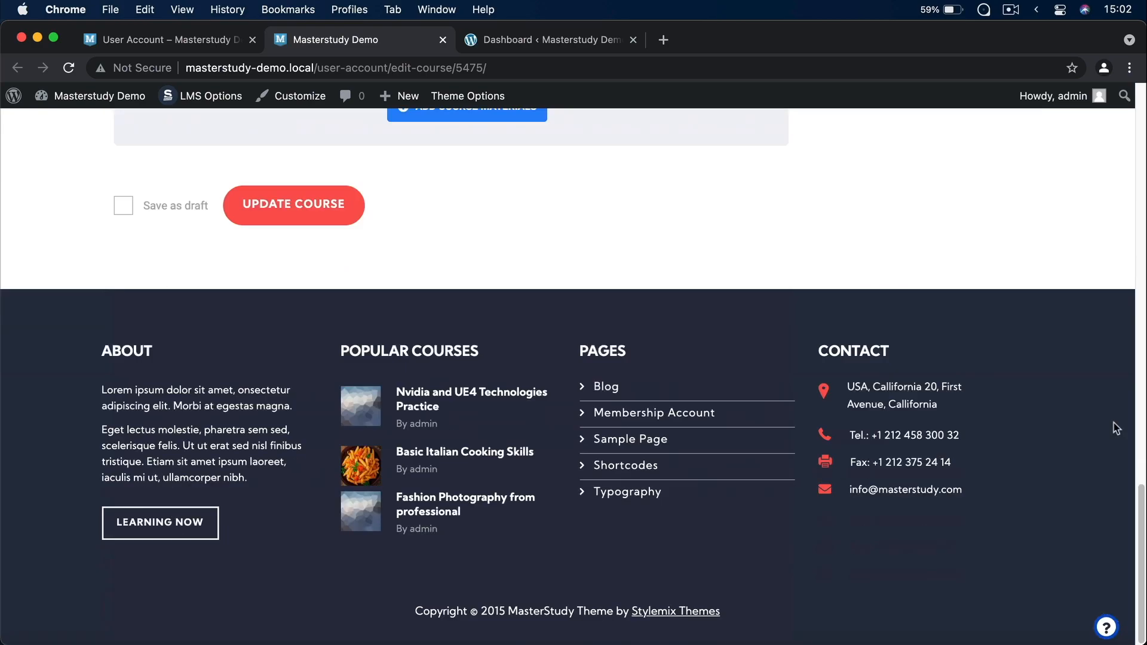
left_click(320, 218)
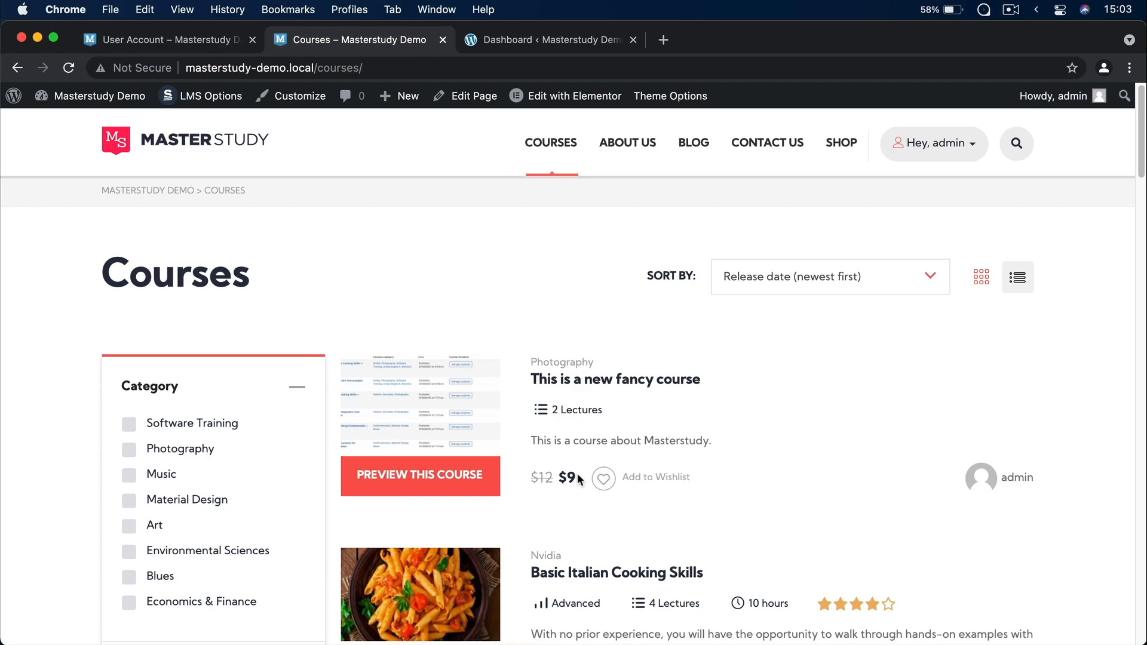
Step: Enable the Course Bundle addon in STM LMS Settings > Addons
left_click(505, 40)
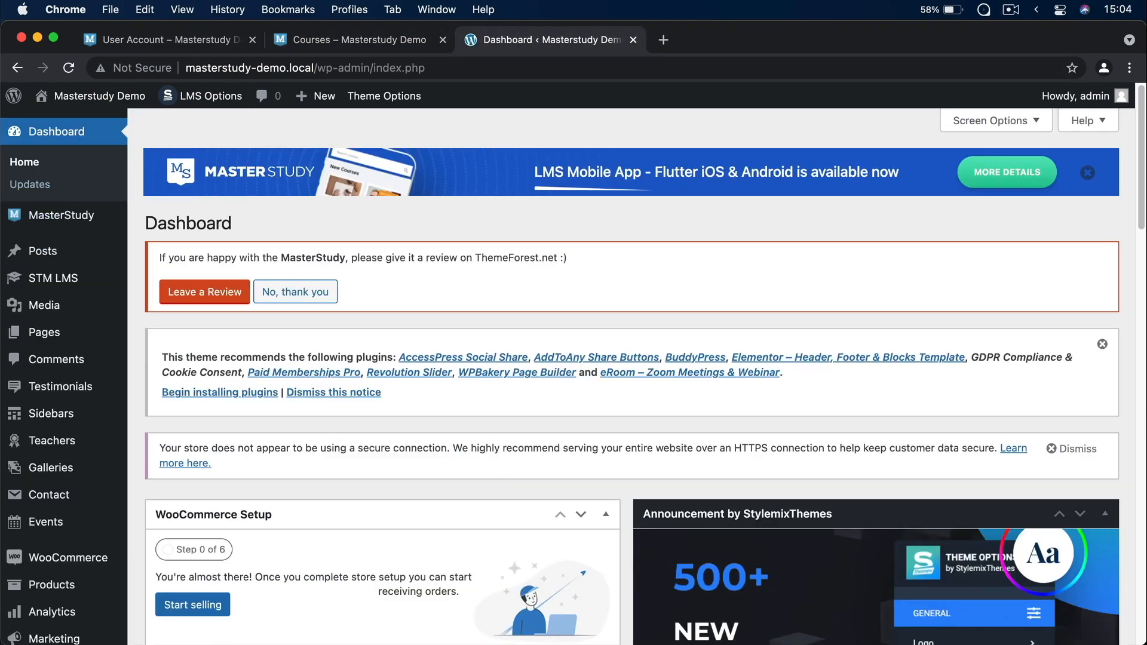
left_click(53, 278)
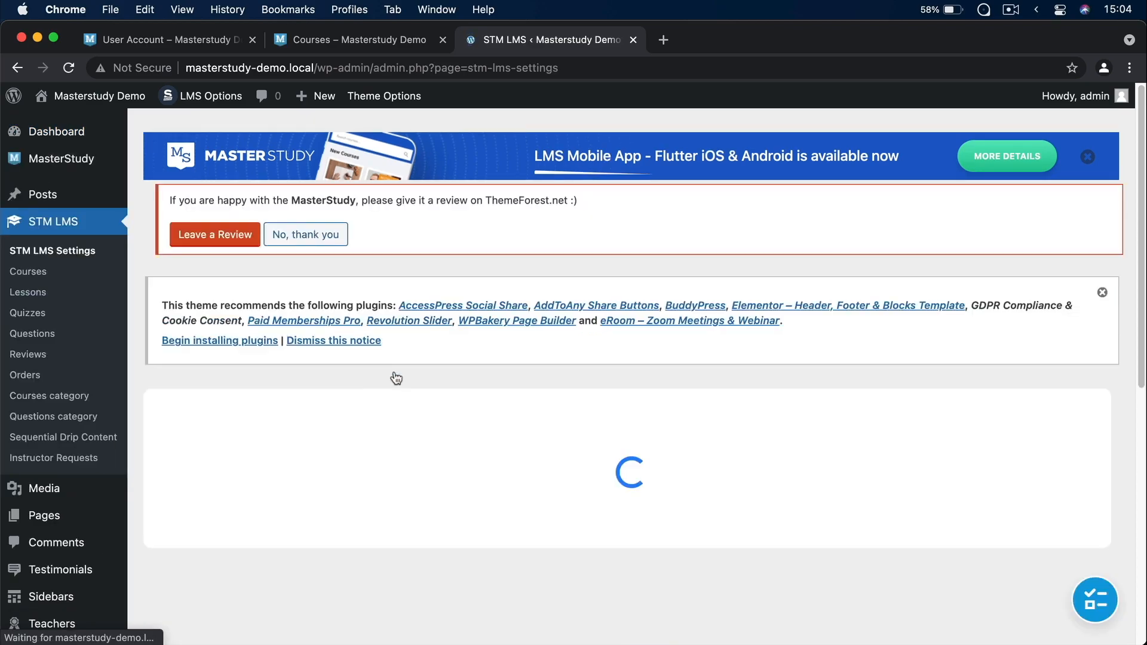
scroll(358, 382, "down", 5)
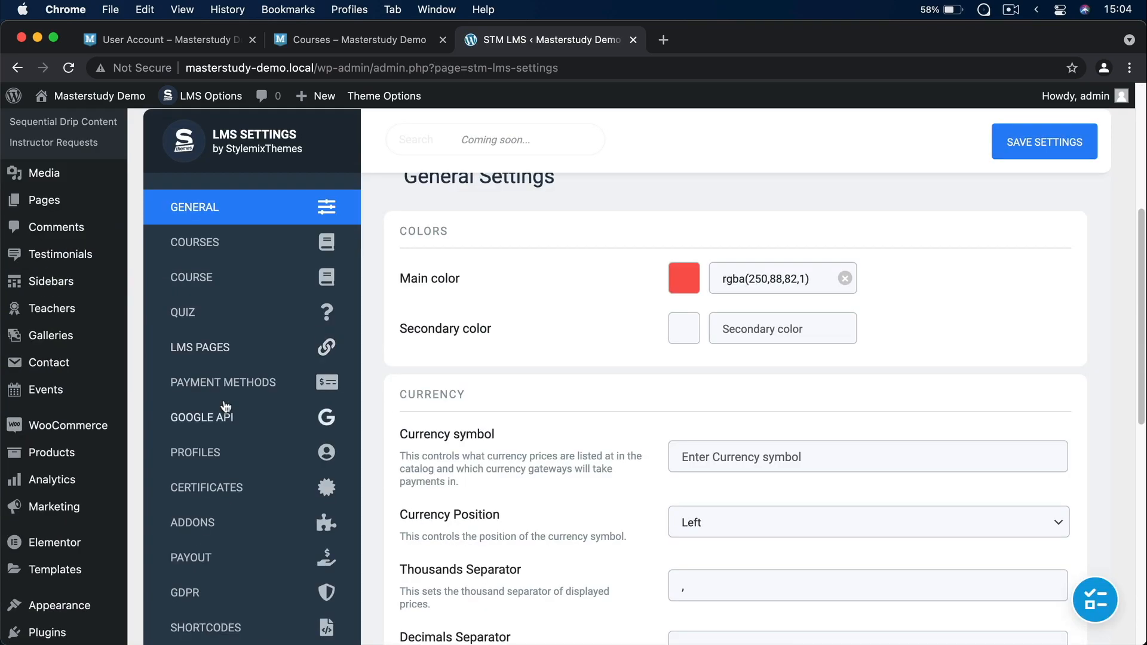
scroll(225, 406, "down", 3)
left_click(238, 522)
scroll(746, 391, "down", 10)
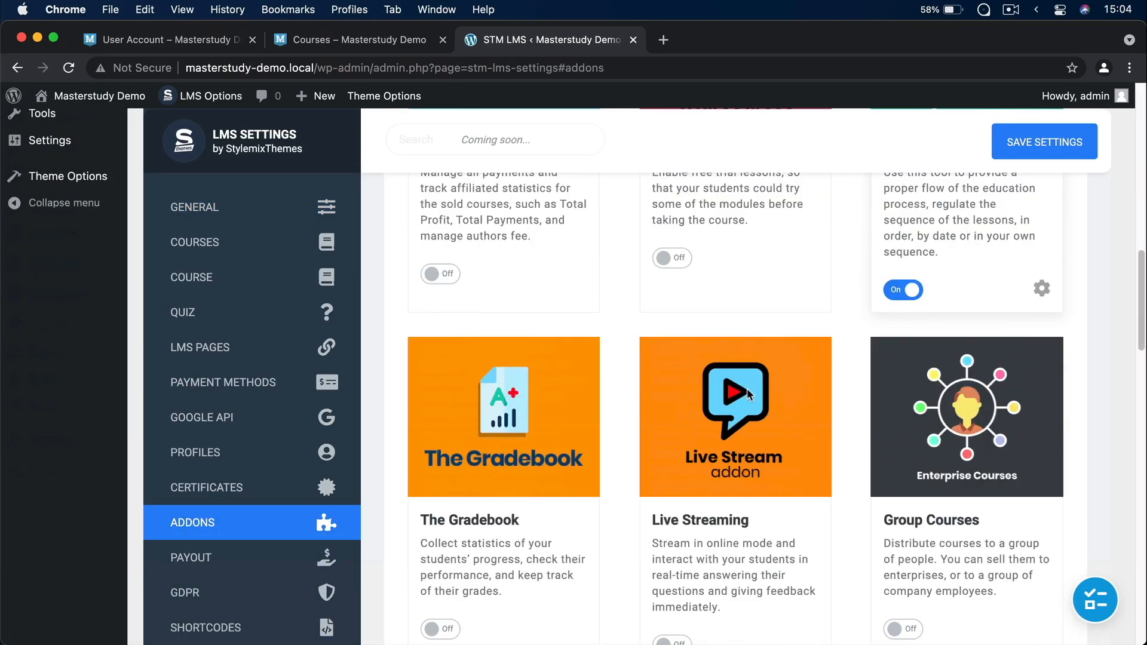
scroll(748, 394, "down", 3)
scroll(747, 388, "down", 5)
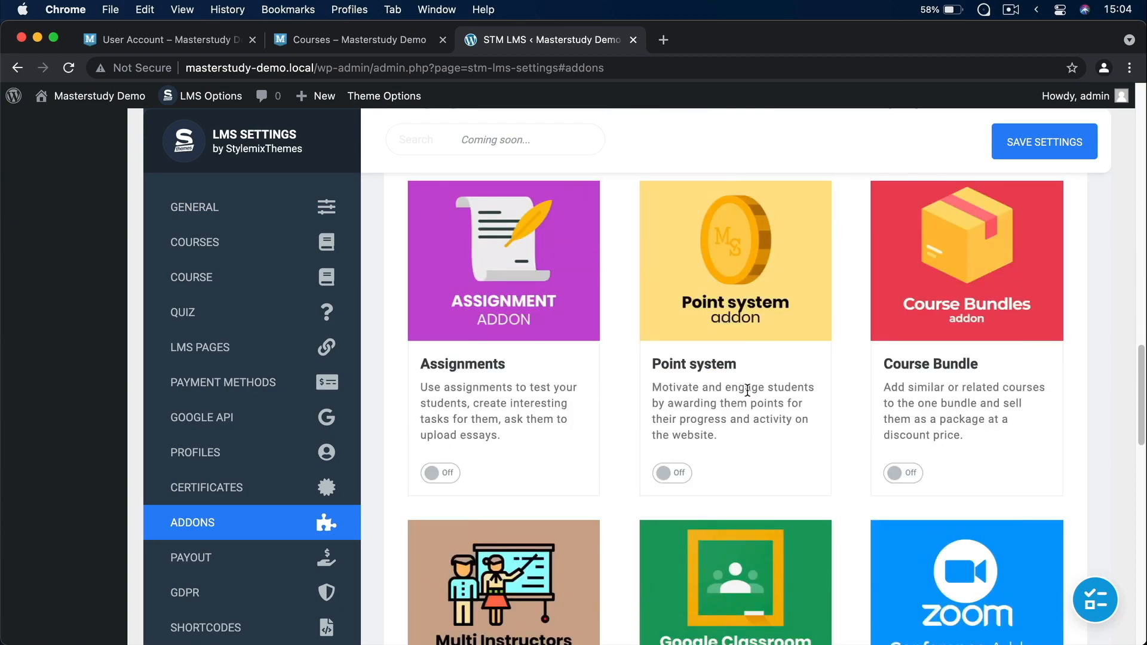
left_click(903, 473)
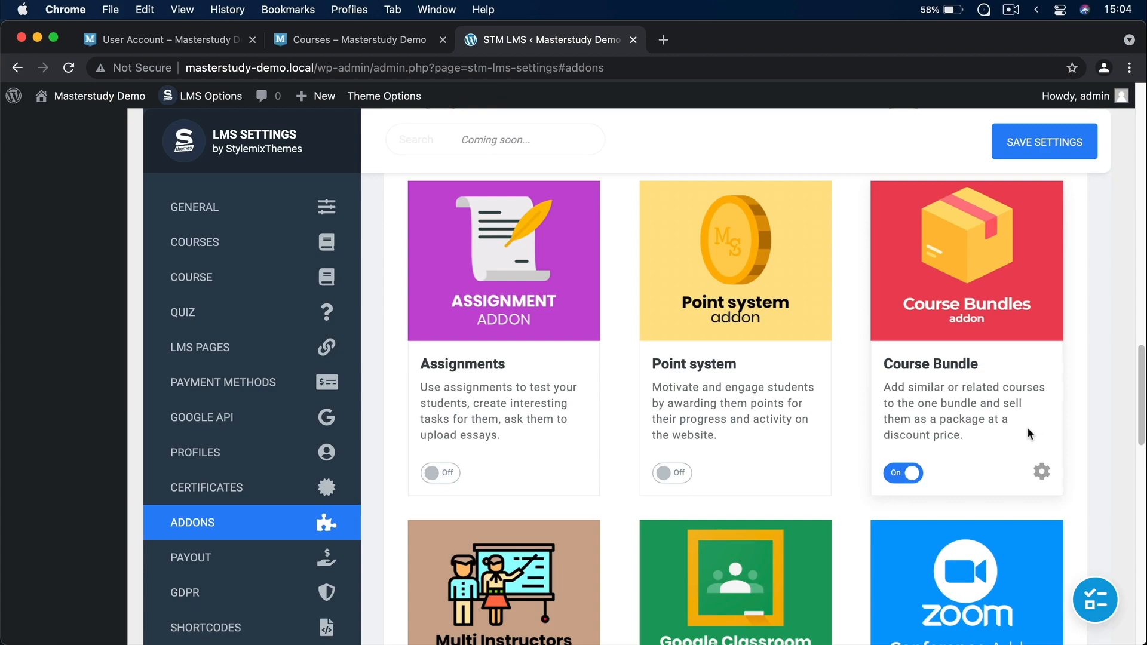
Step: Enable the Udemy Importer addon
scroll(625, 461, "up", 3)
scroll(626, 452, "down", 3)
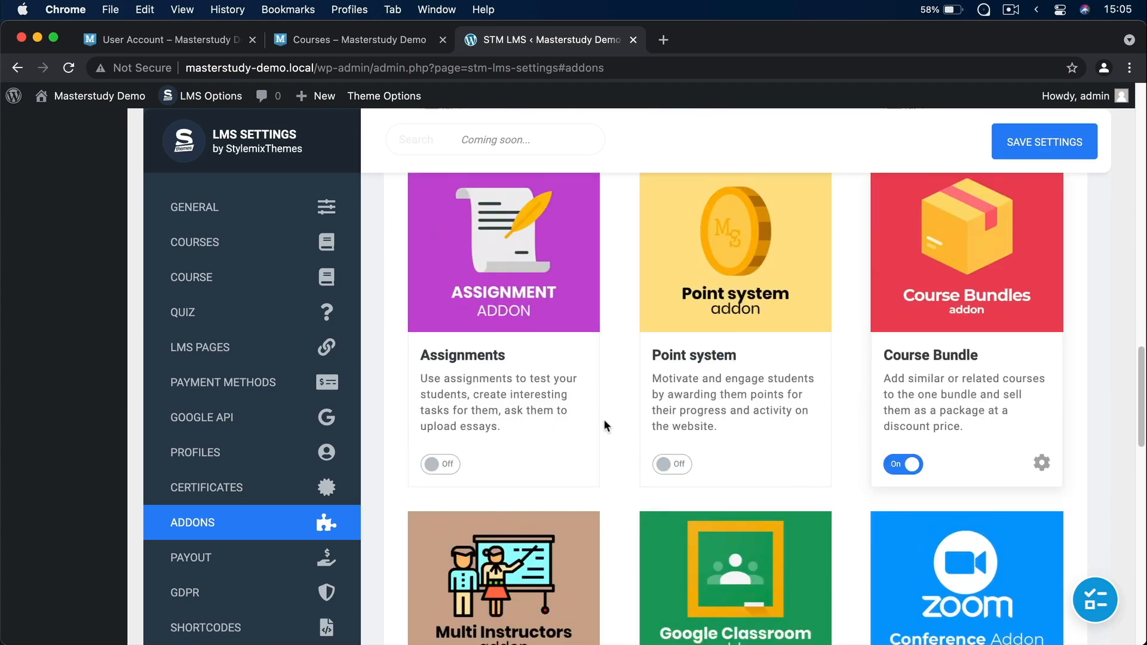
scroll(642, 395, "up", 15)
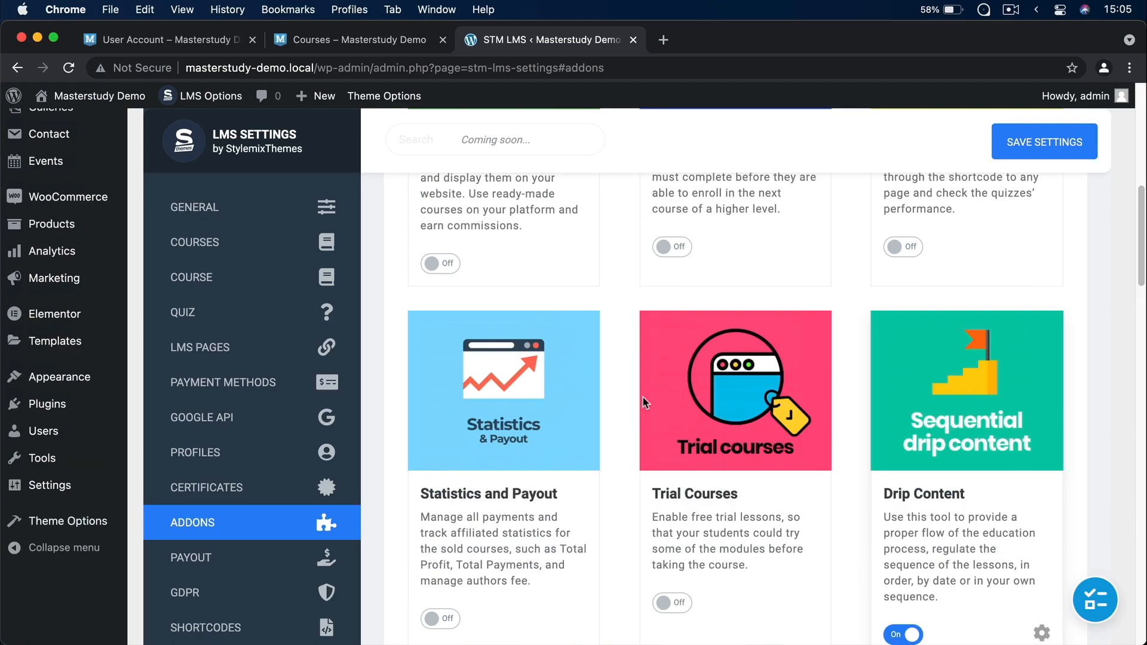
scroll(642, 396, "up", 5)
scroll(643, 396, "down", 8)
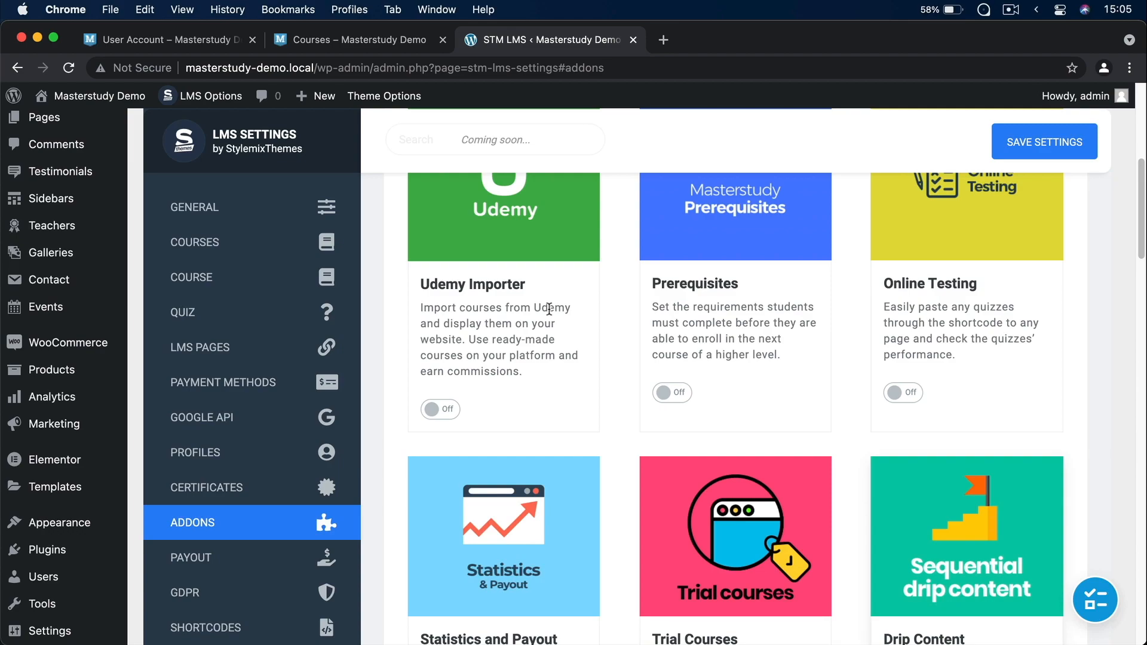
left_click(440, 410)
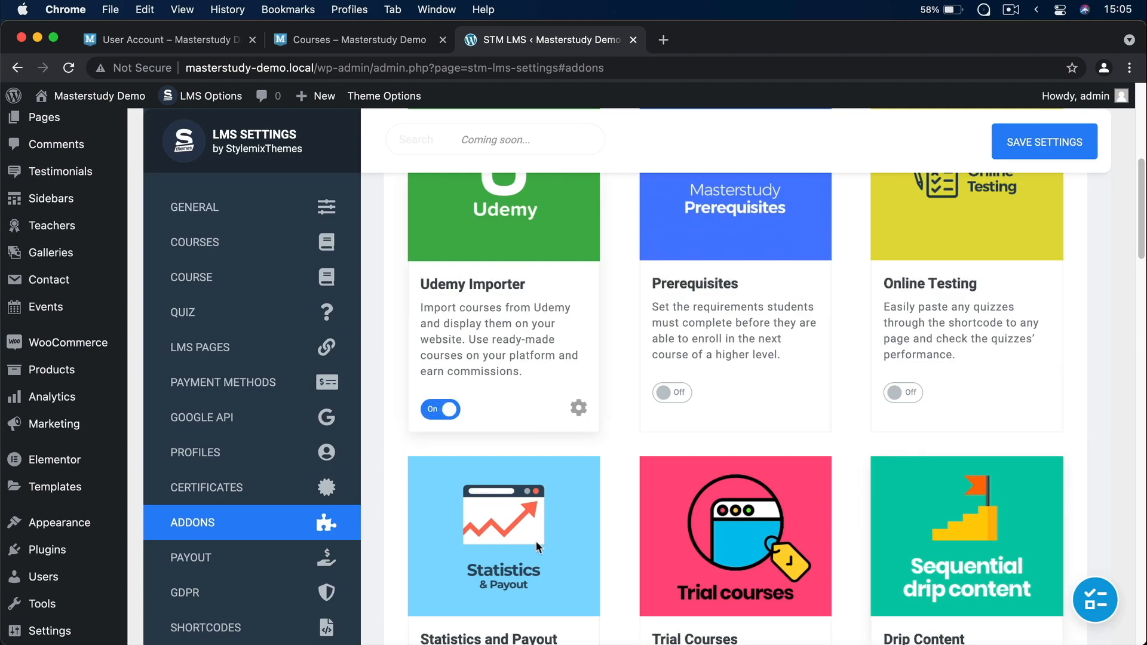
Step: Glance at the Udemy Importer settings, then switch the Point system addon on
left_click(576, 419)
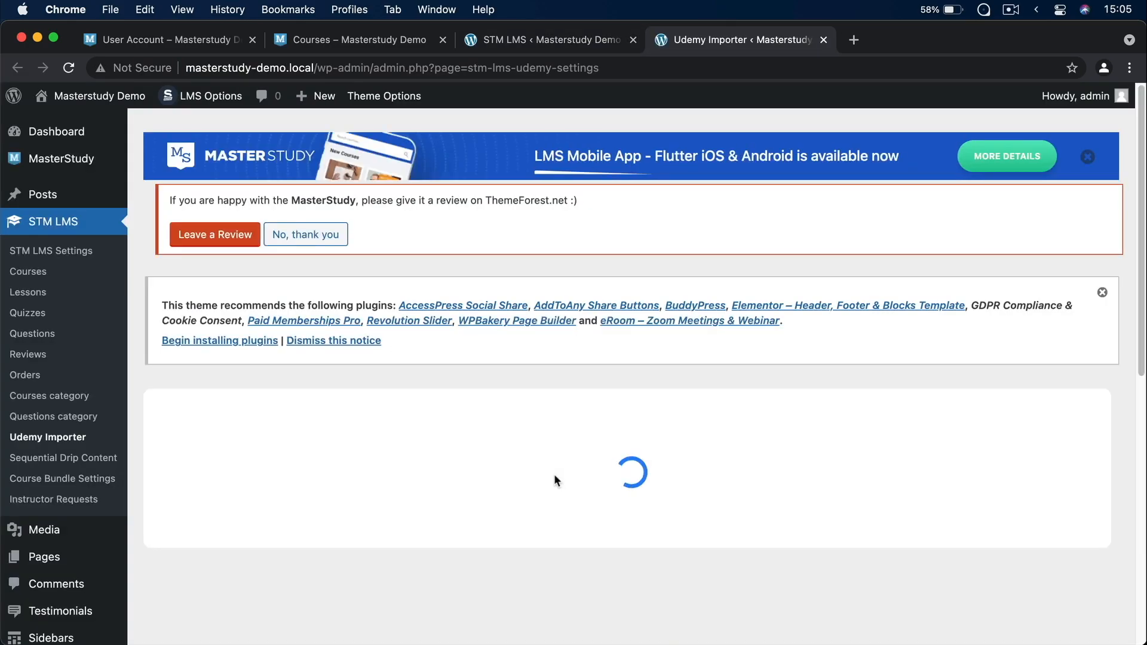
scroll(554, 475, "down", 5)
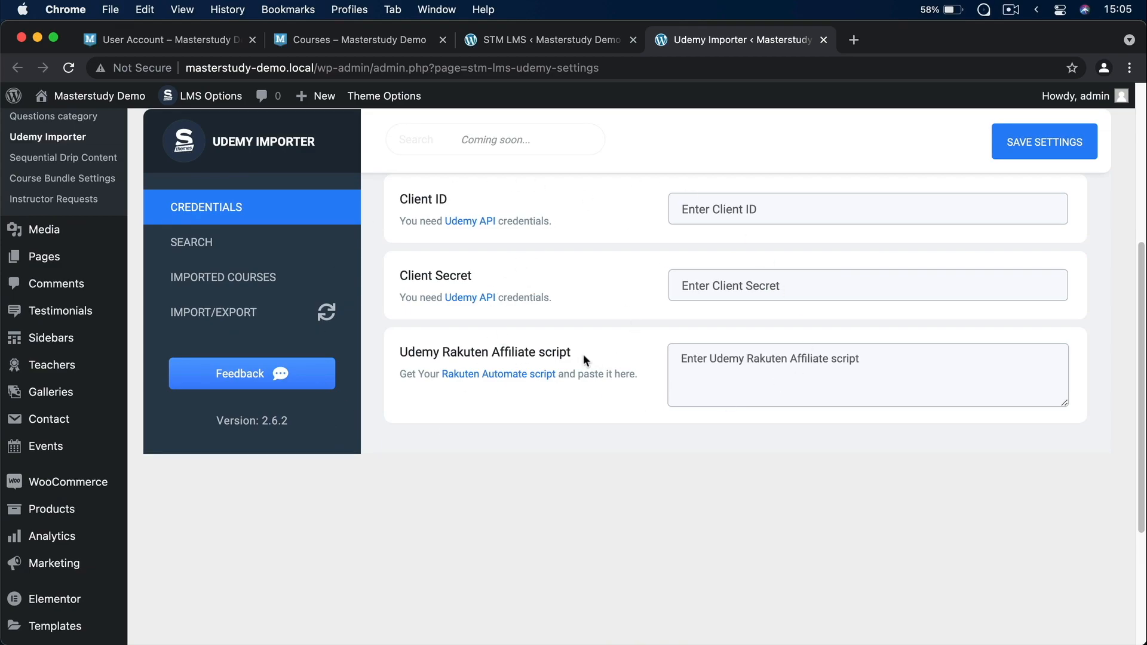
left_click(558, 43)
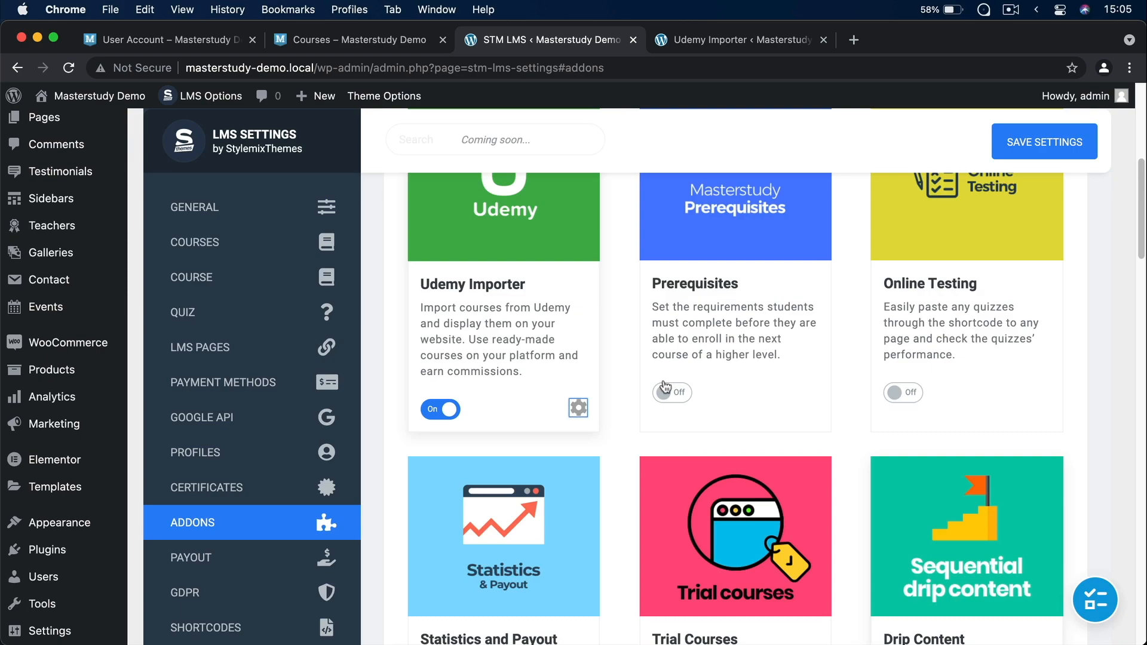
scroll(664, 385, "down", 10)
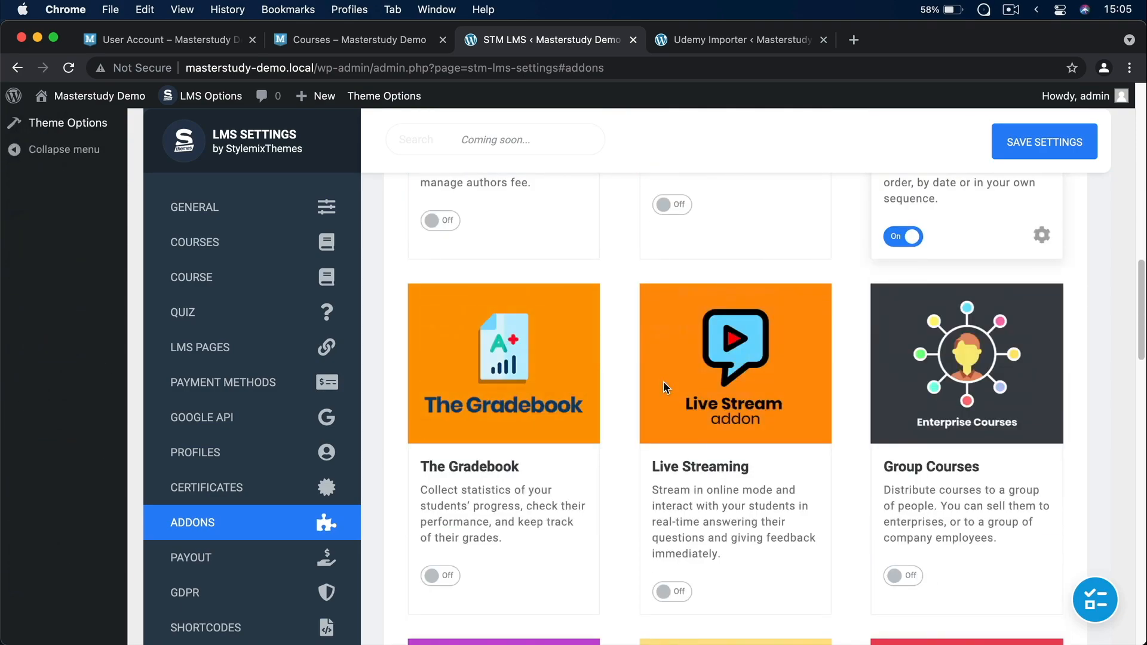
scroll(663, 381, "down", 6)
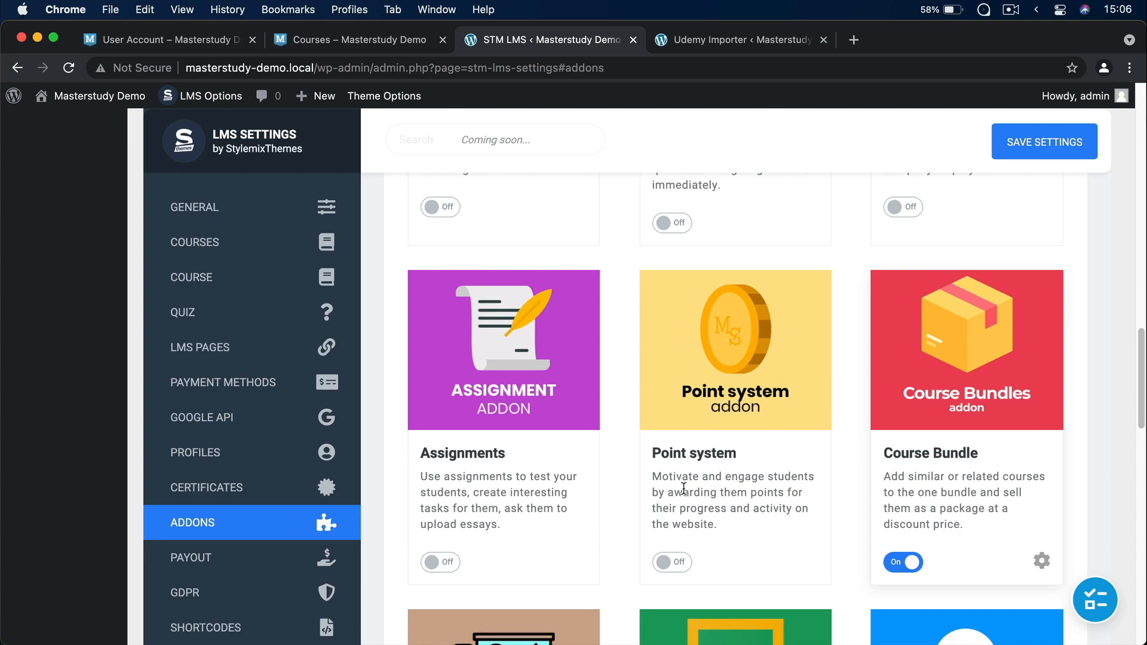
left_click(677, 562)
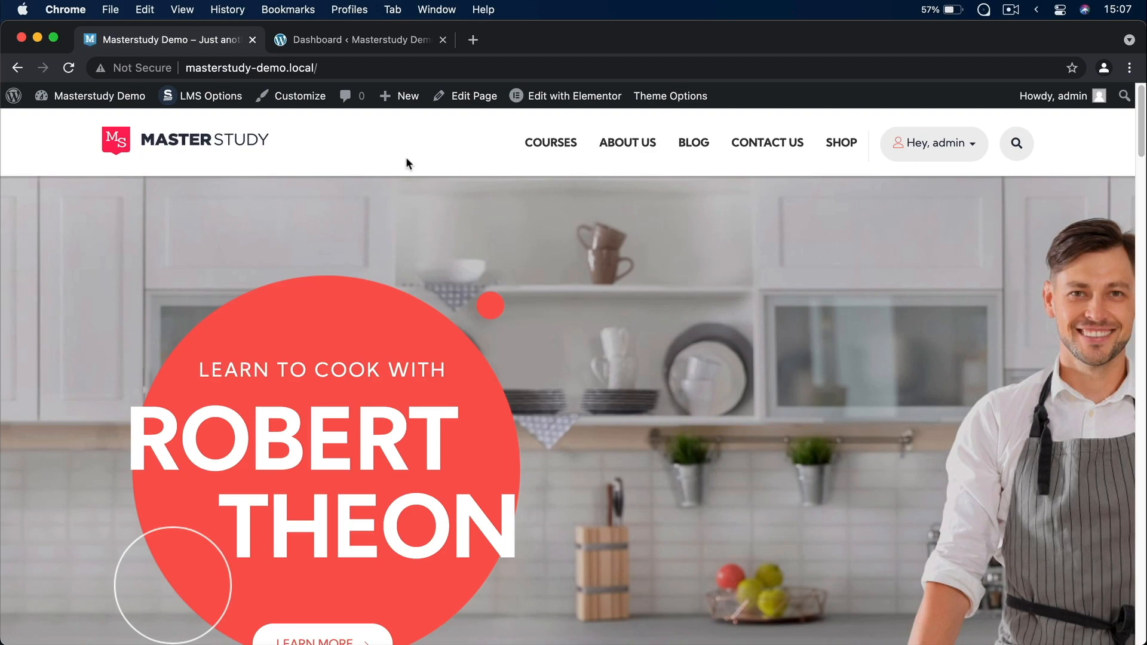
Step: Search the plugin directory for 'bud', then install and activate BuddyPress
left_click(371, 41)
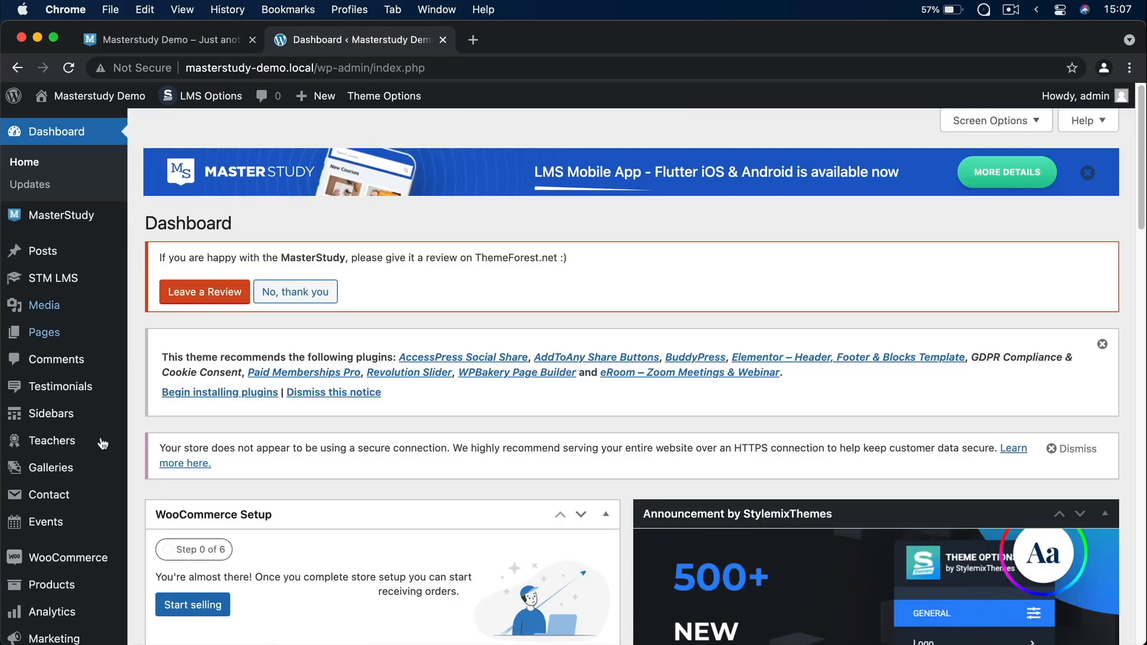
scroll(103, 537, "down", 5)
mouse_move(104, 491)
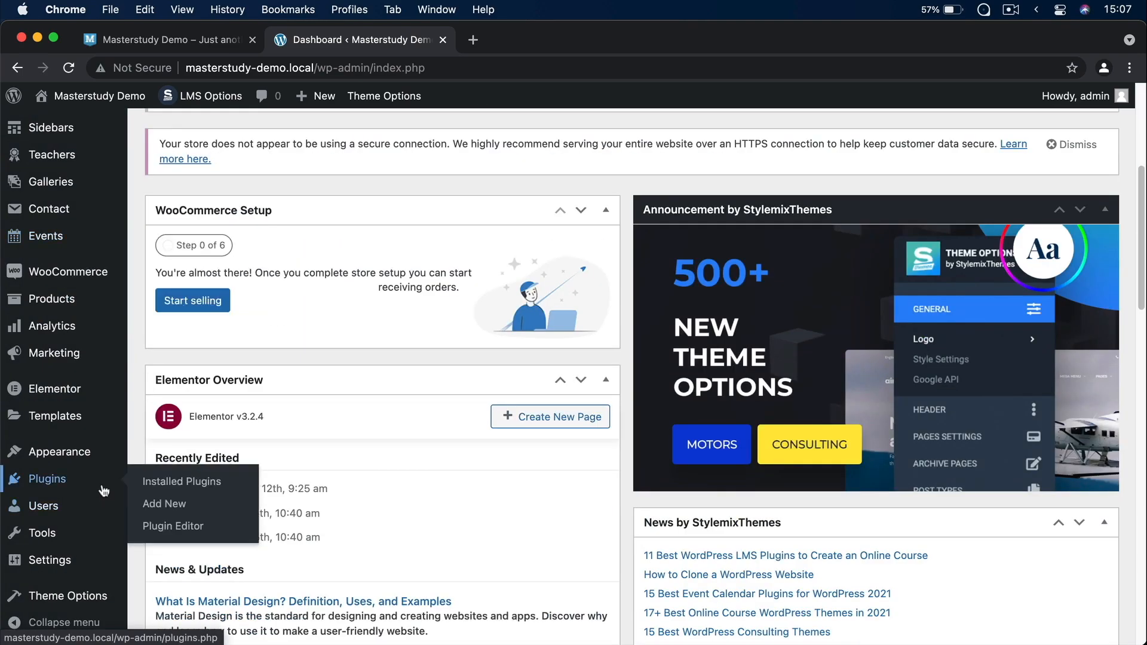
left_click(163, 503)
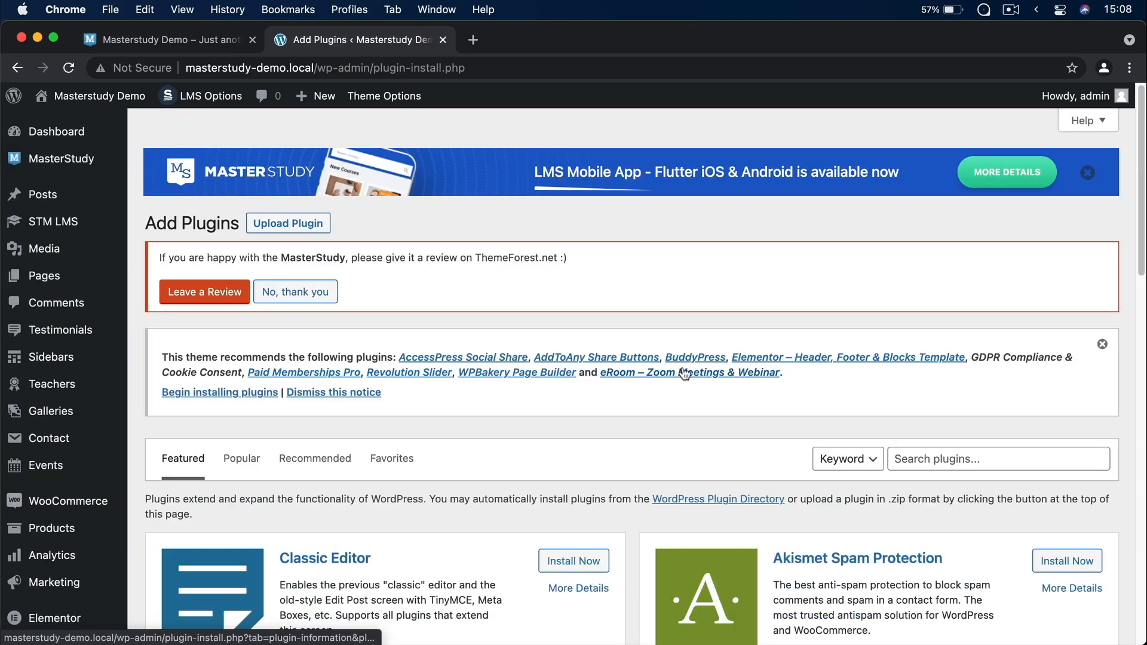
left_click(947, 459)
type("buddypress")
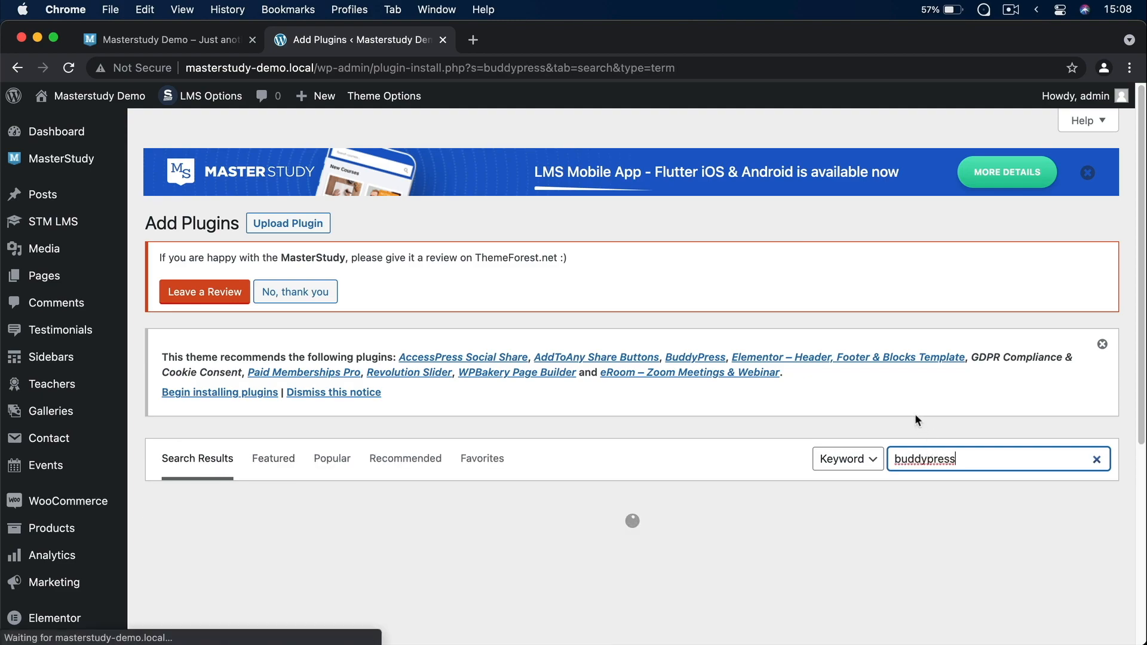
scroll(573, 299, "down", 5)
left_click(564, 226)
left_click(584, 234)
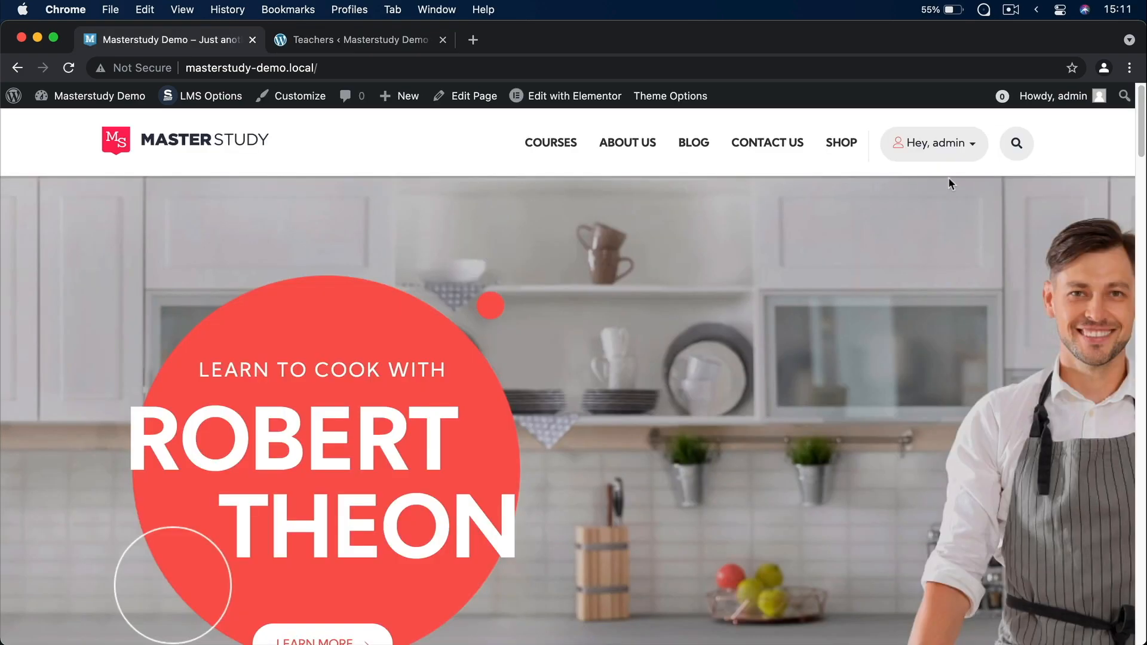
Step: Open the admin's member profile from the Hey, admin > Account menu
left_click(951, 156)
left_click(913, 174)
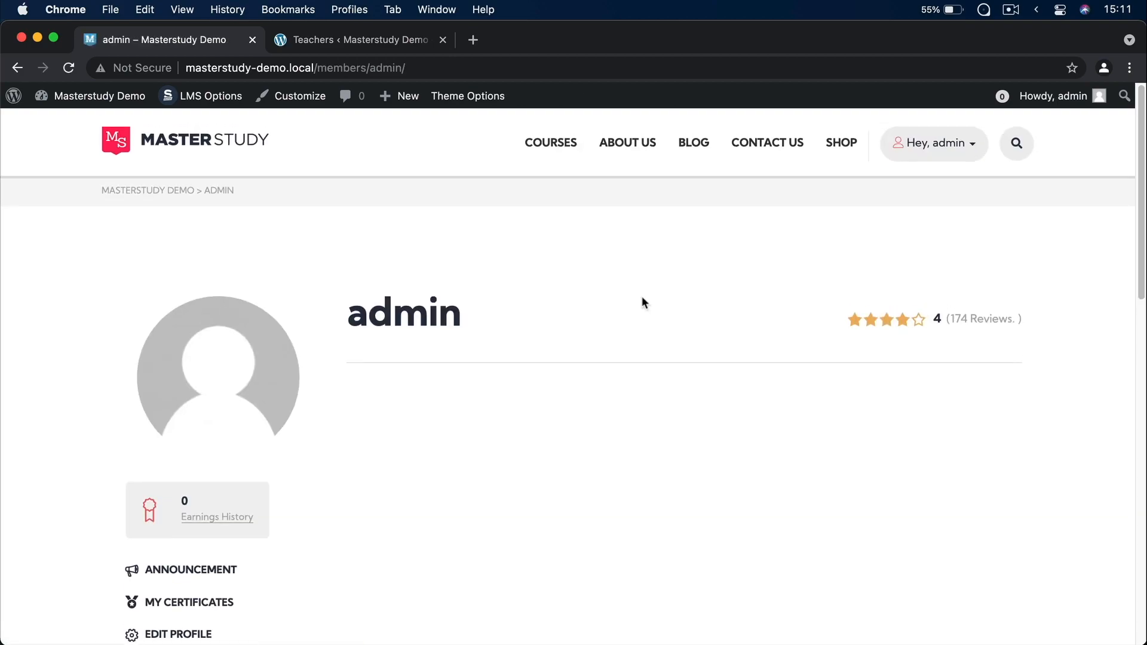
scroll(642, 297, "down", 10)
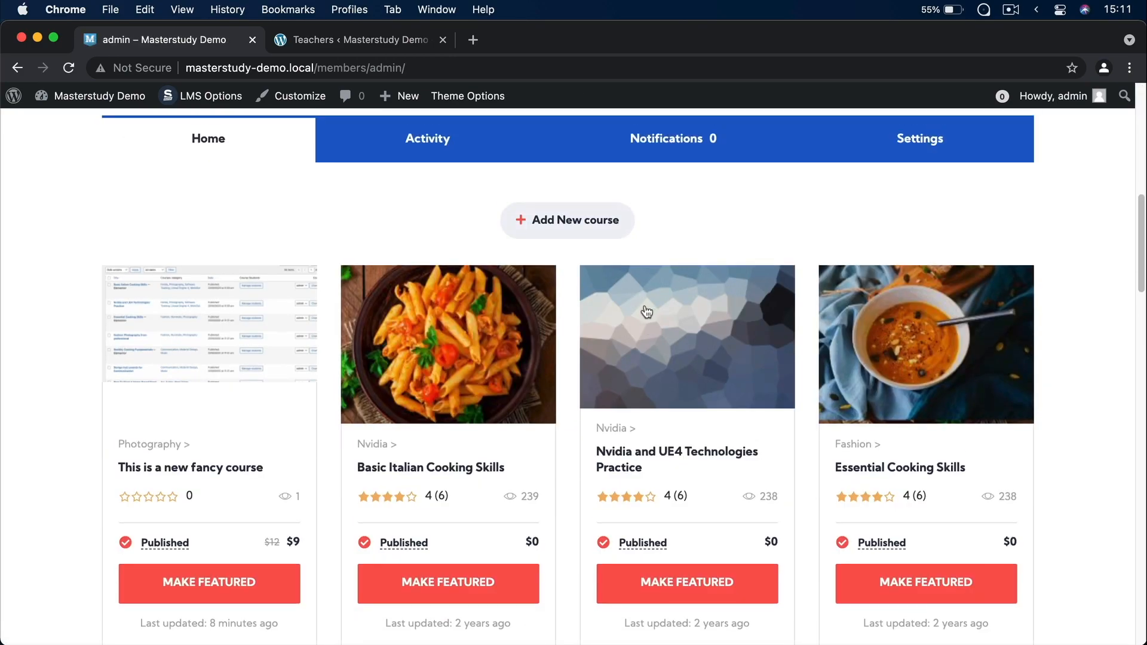
scroll(648, 309, "up", 1)
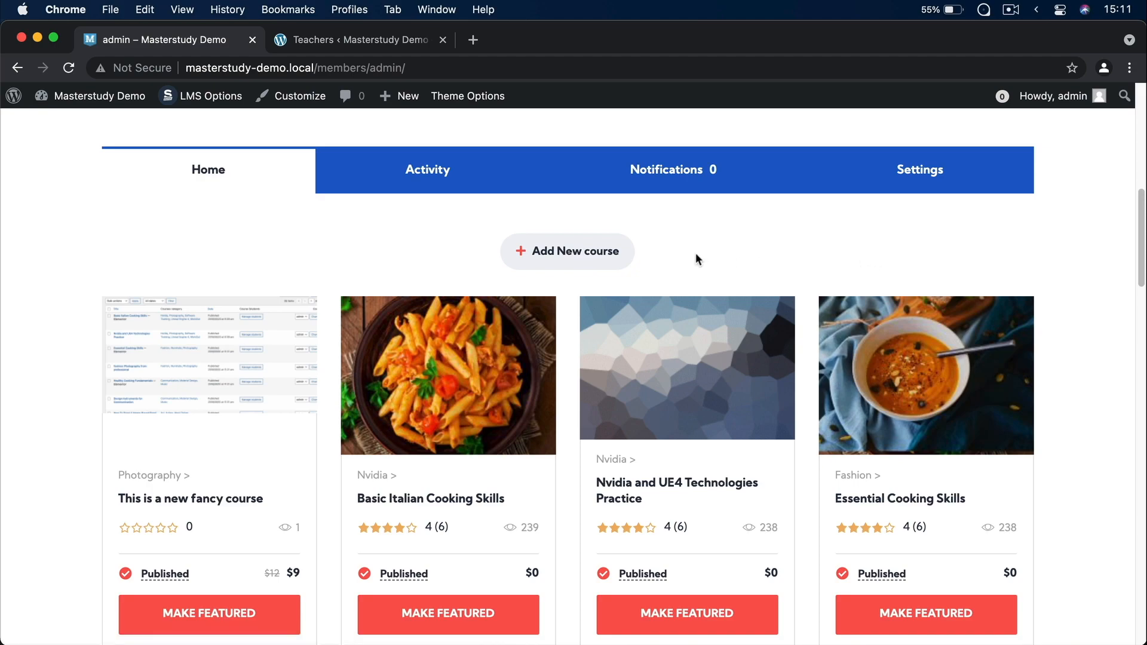
Step: Browse the profile's Activity, Notifications and Settings tabs
left_click(399, 175)
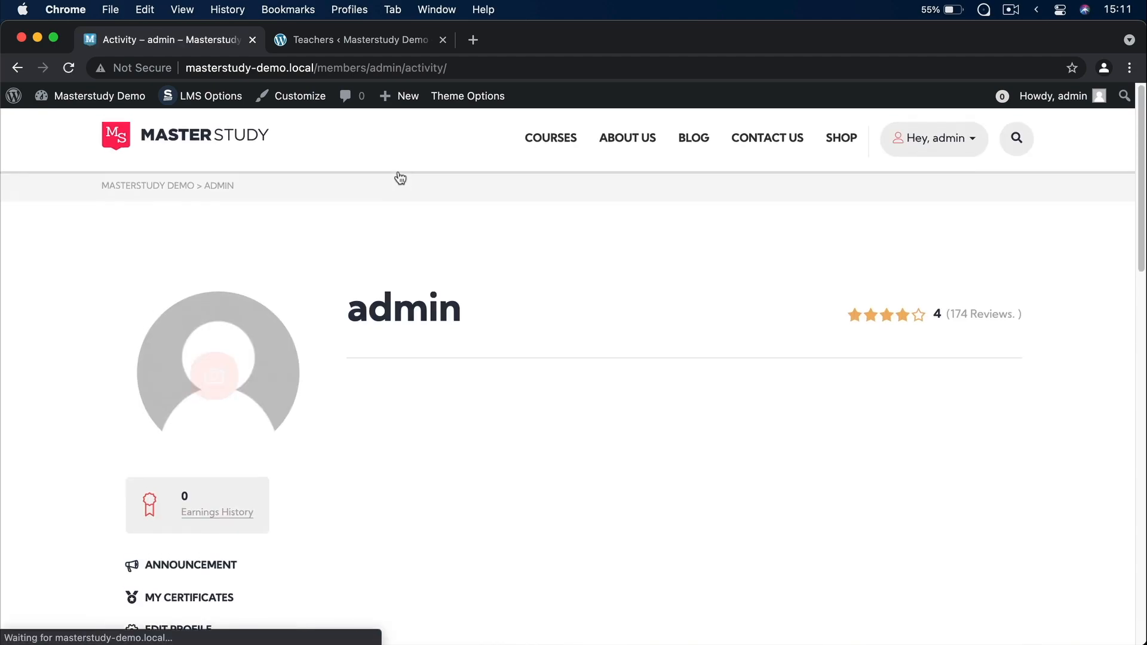
scroll(432, 336, "down", 10)
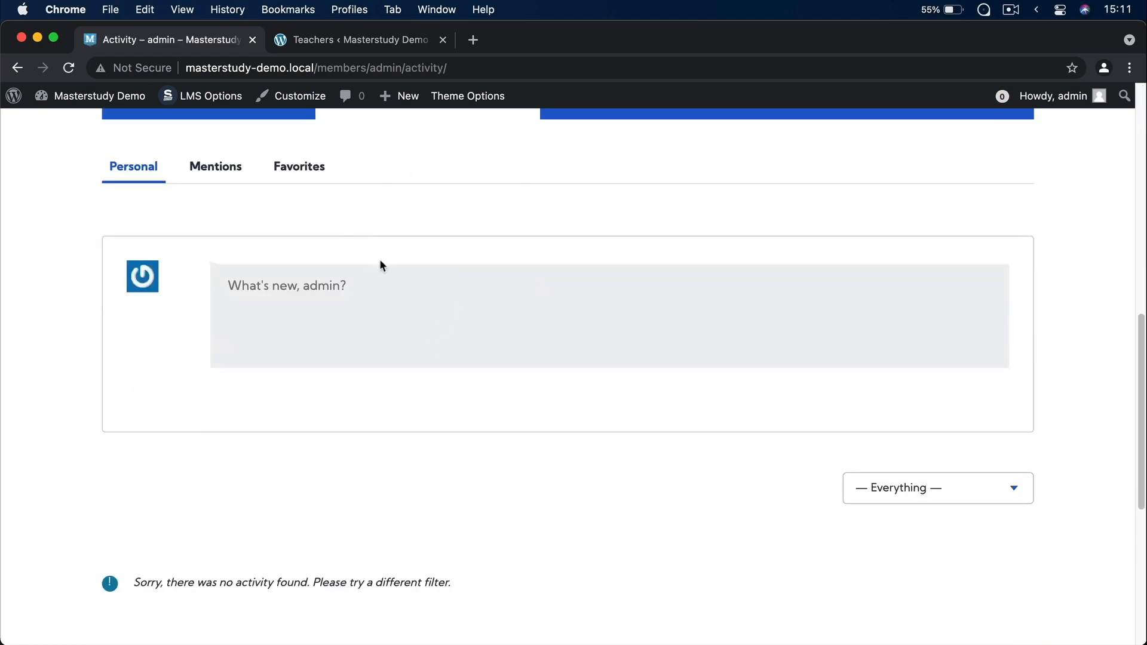
scroll(486, 301, "up", 2)
left_click(664, 167)
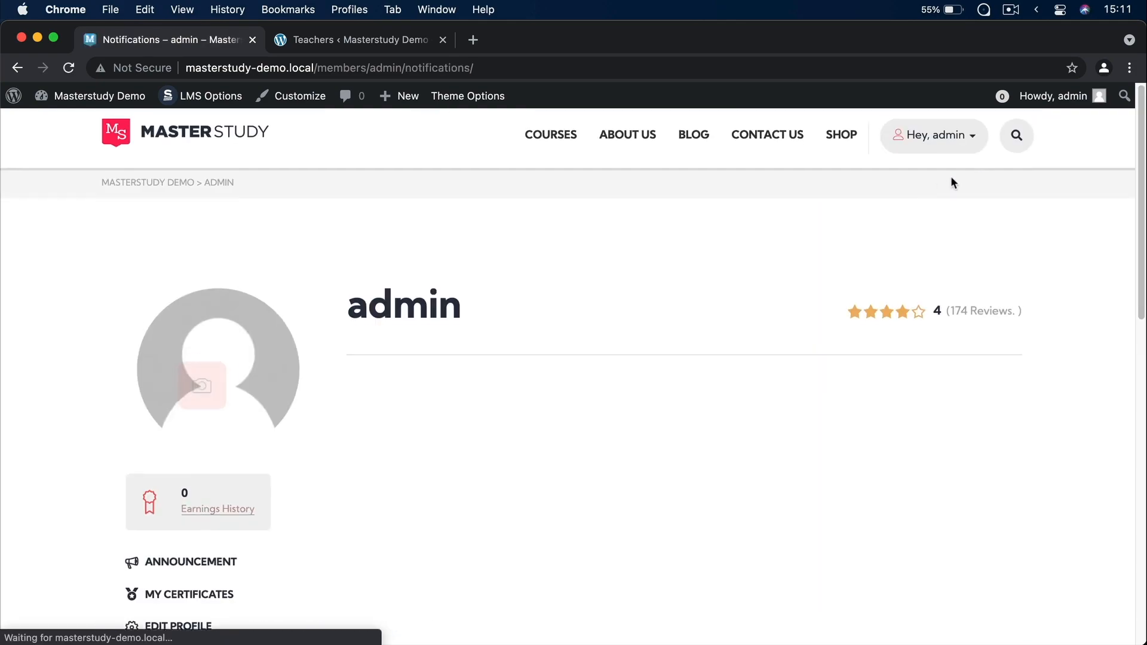
scroll(804, 338, "down", 6)
left_click(929, 397)
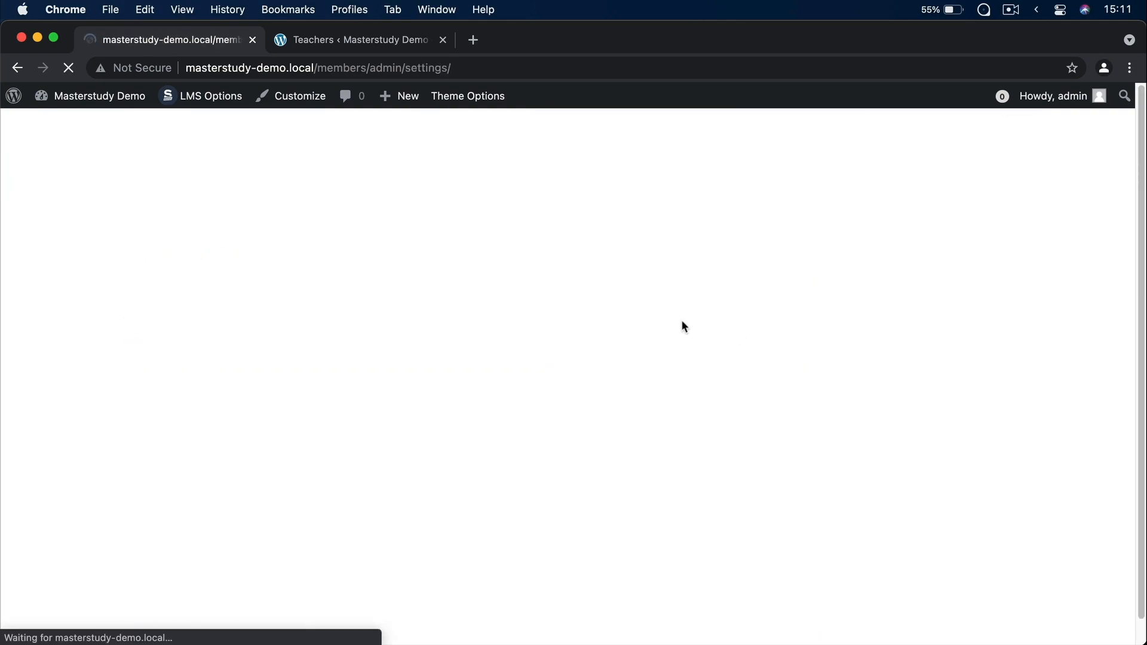
Step: Return to the profile Home tab and scroll down to the course cards with progress
left_click(205, 166)
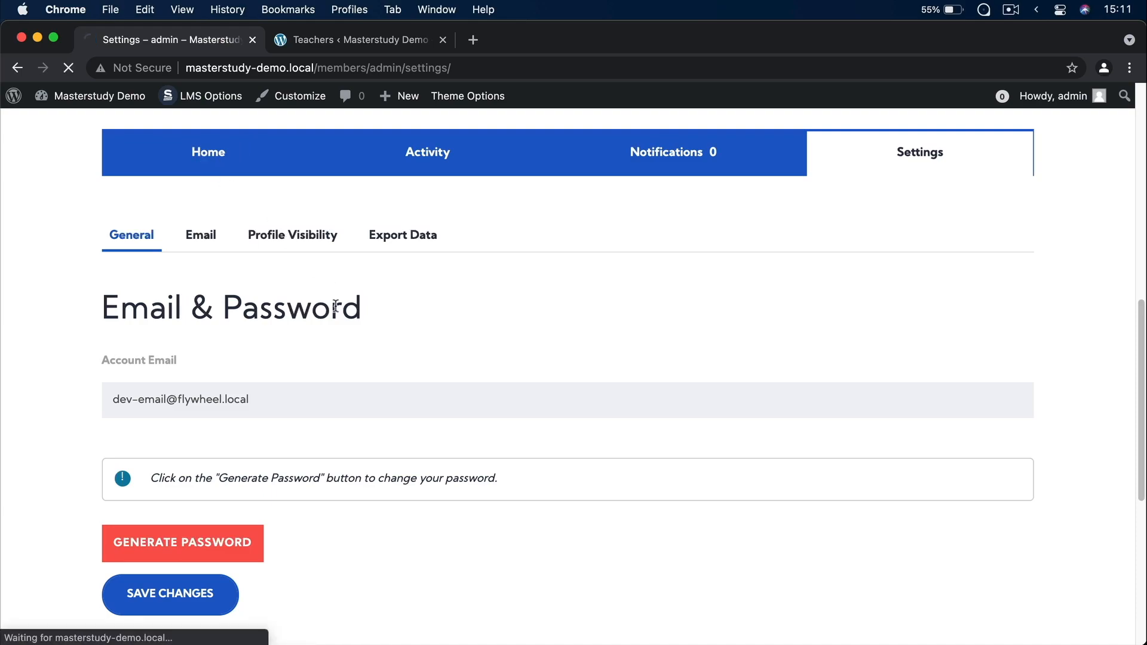
scroll(494, 360, "down", 15)
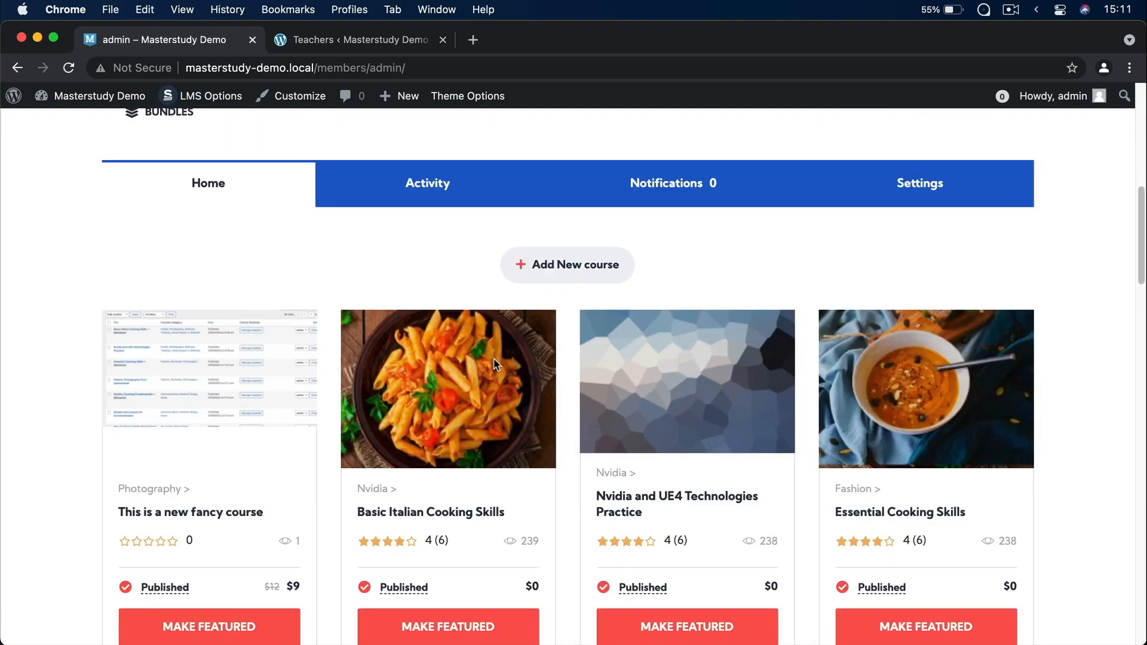
scroll(496, 363, "down", 15)
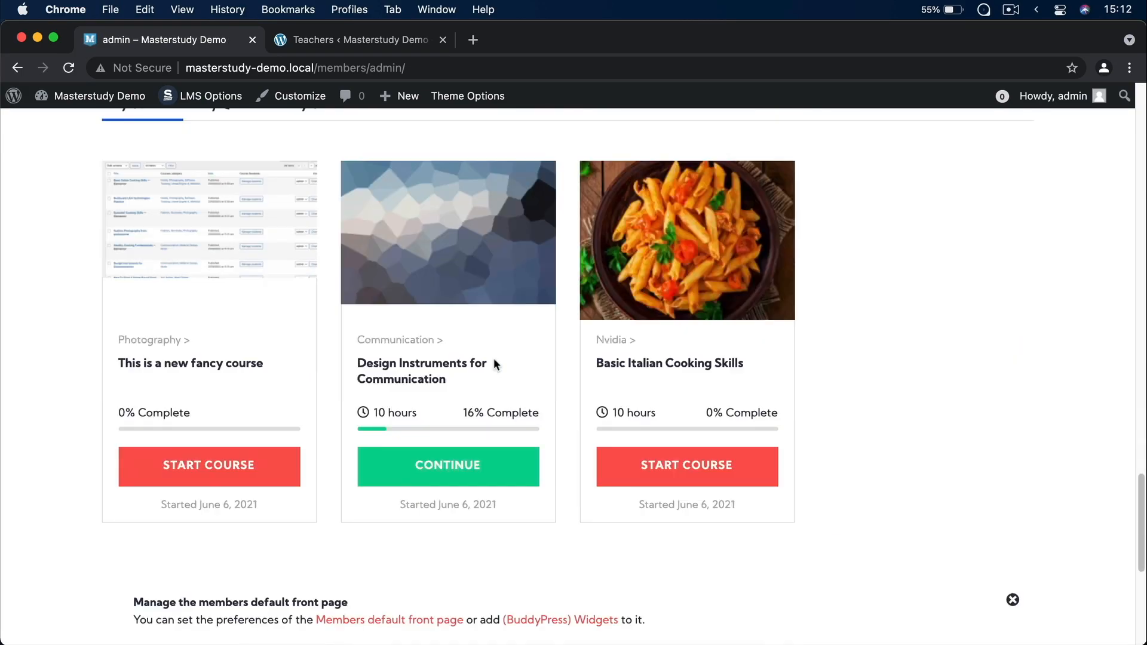
scroll(496, 363, "down", 6)
scroll(494, 362, "up", 4)
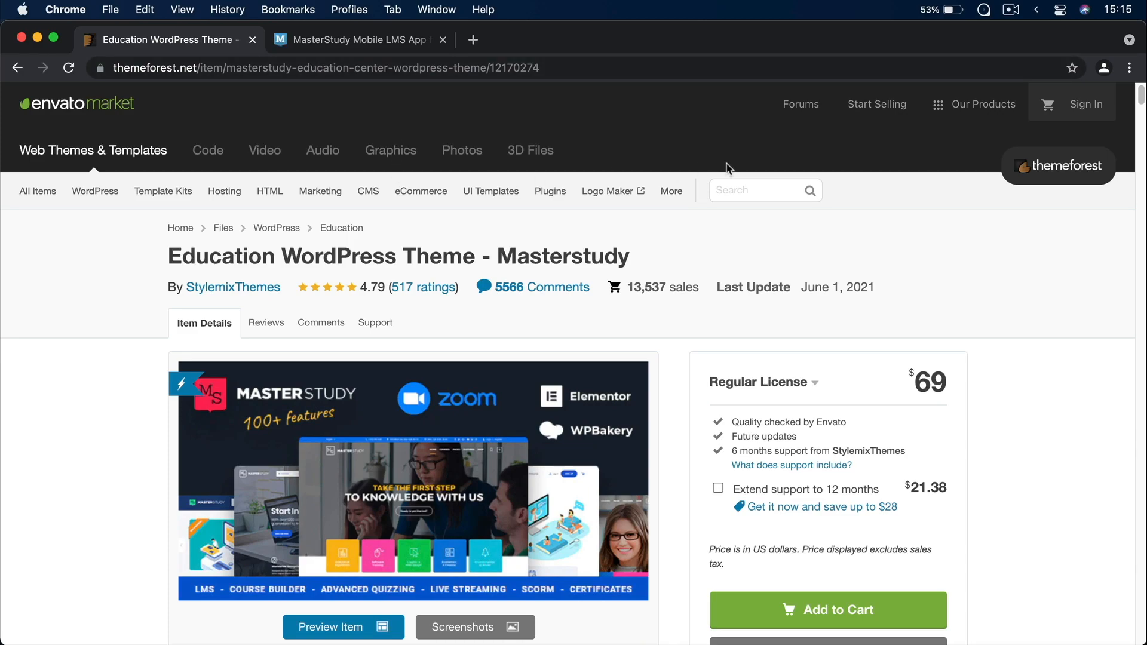
Step: Switch to the MasterStudy Mobile LMS App tab and scroll through its iOS & Android intro
left_click(353, 41)
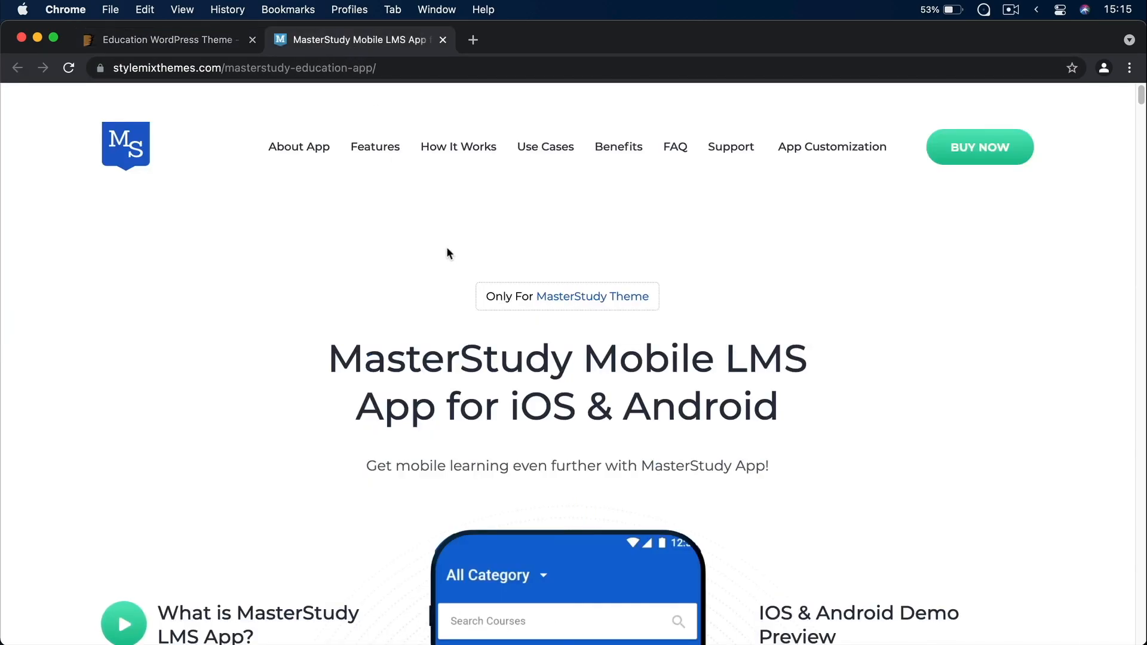
scroll(305, 262, "down", 2)
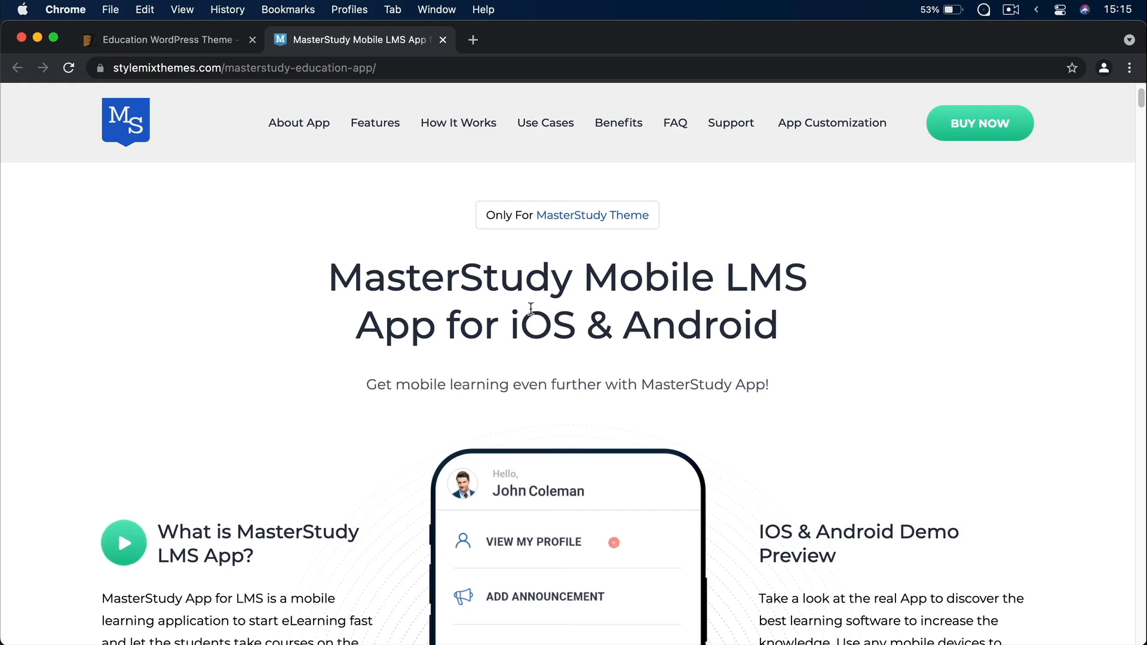
scroll(560, 353, "down", 2)
scroll(561, 311, "up", 1)
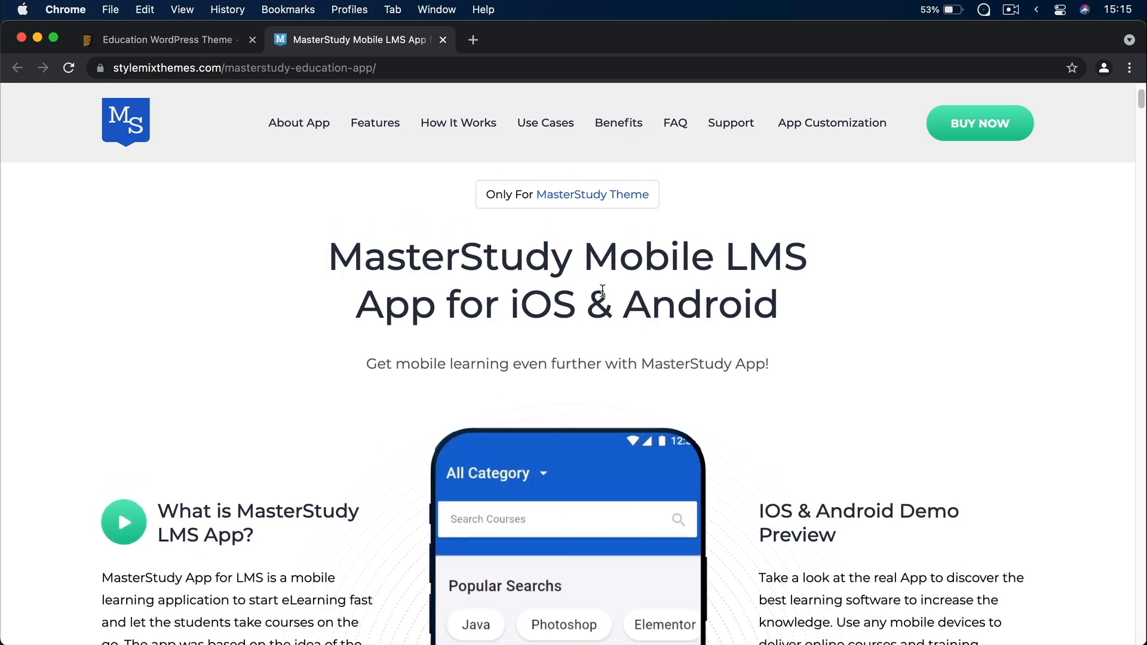
scroll(592, 296, "down", 3)
scroll(378, 371, "down", 2)
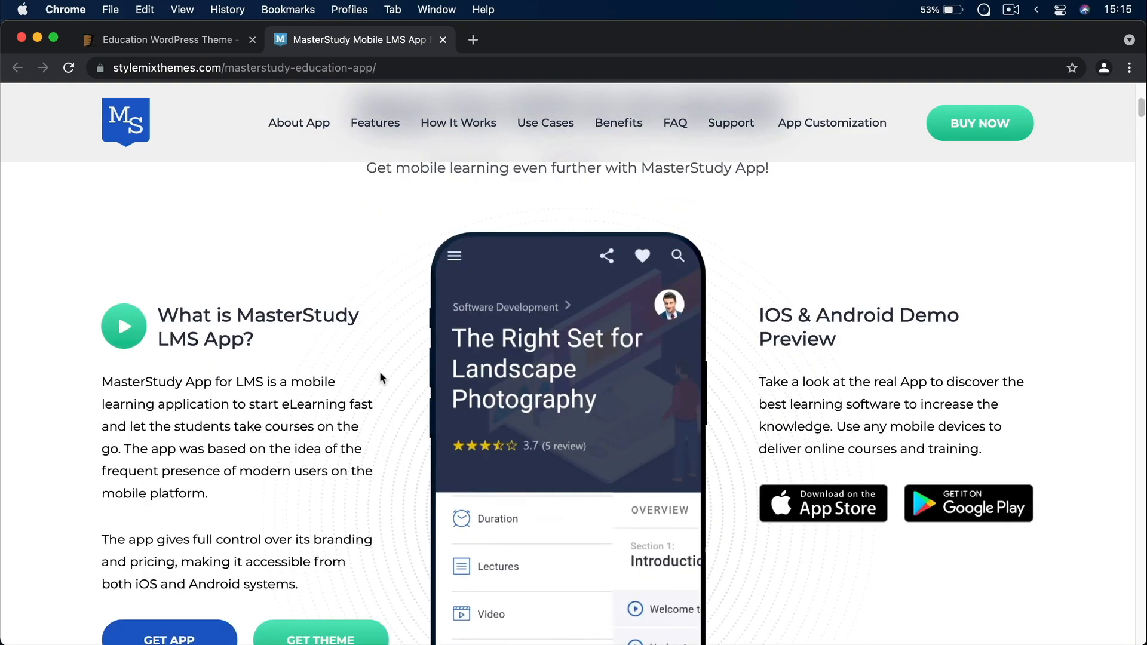
scroll(378, 371, "down", 1)
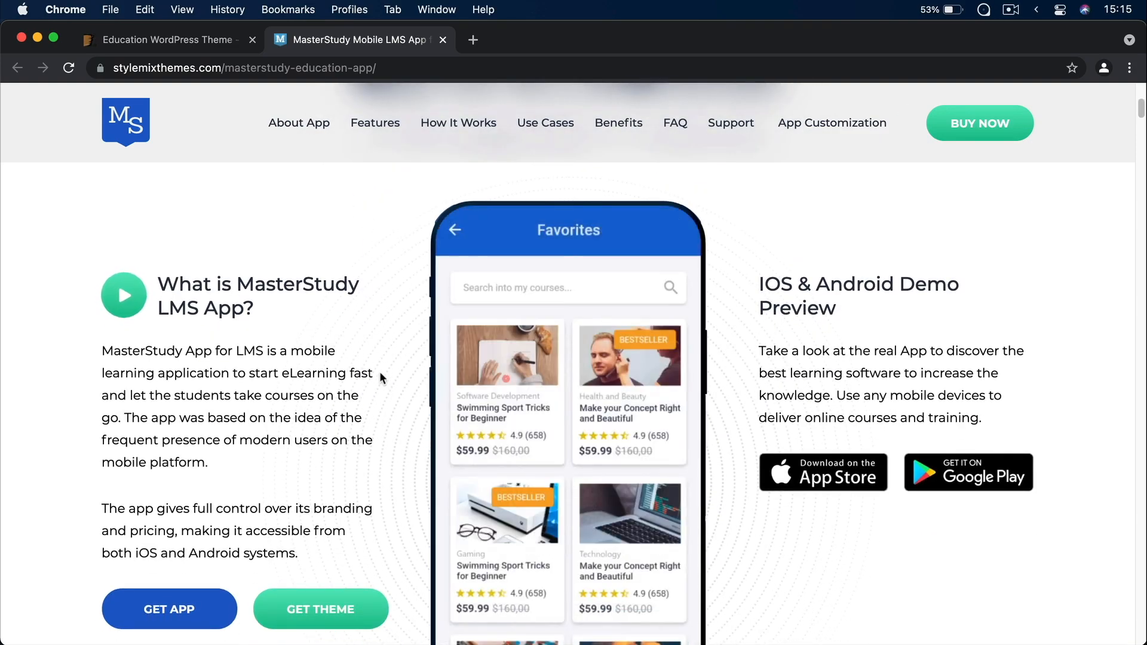